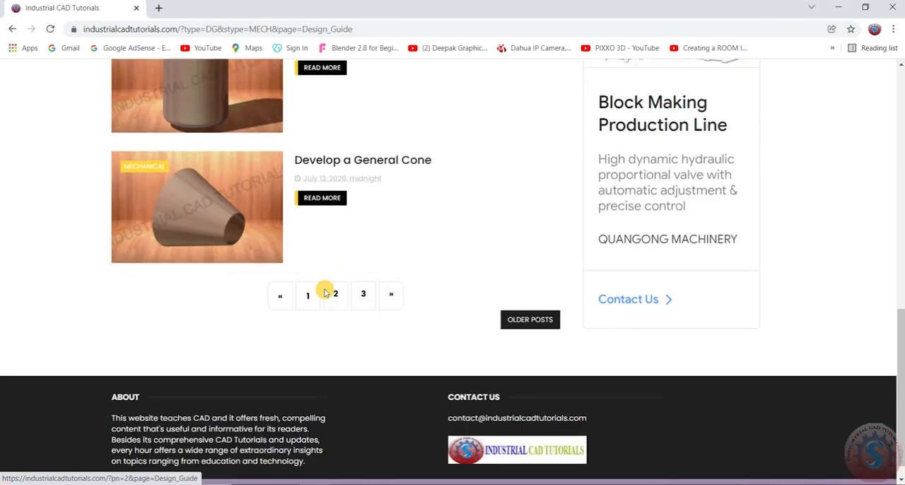
Go to page 3 of the Design Guide listing and open the nozzle orientation article in a new tab, switching to it.
click(363, 271)
scroll(242, 253, down, 1)
scroll(244, 252, down, 8)
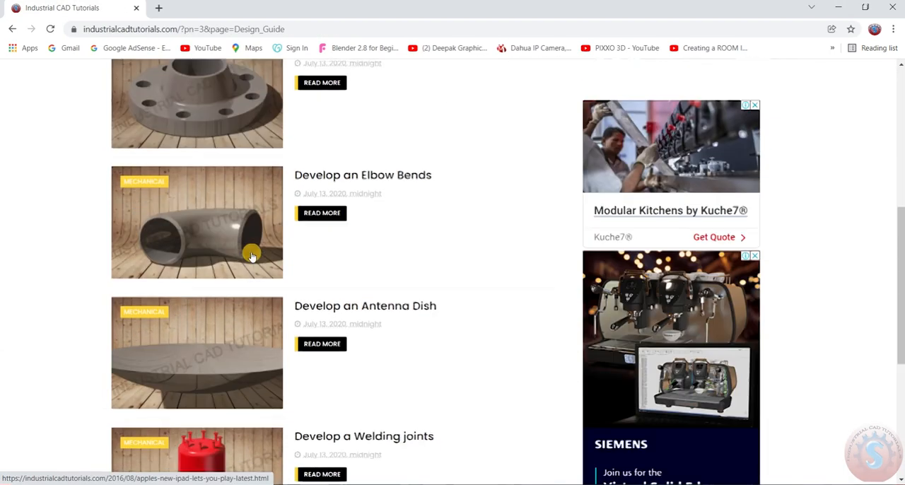
scroll(247, 261, up, 8)
right_click(368, 289)
click(417, 297)
key(ctrl+Tab)
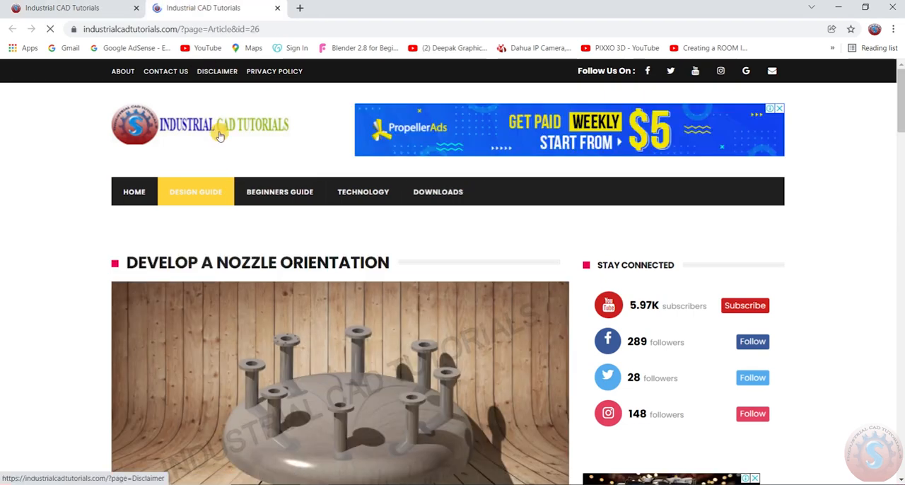
Read through the Develop a Nozzle Orientation article, examining the nozzle schedule, each drawing step and the embedded full video.
scroll(255, 294, down, 7)
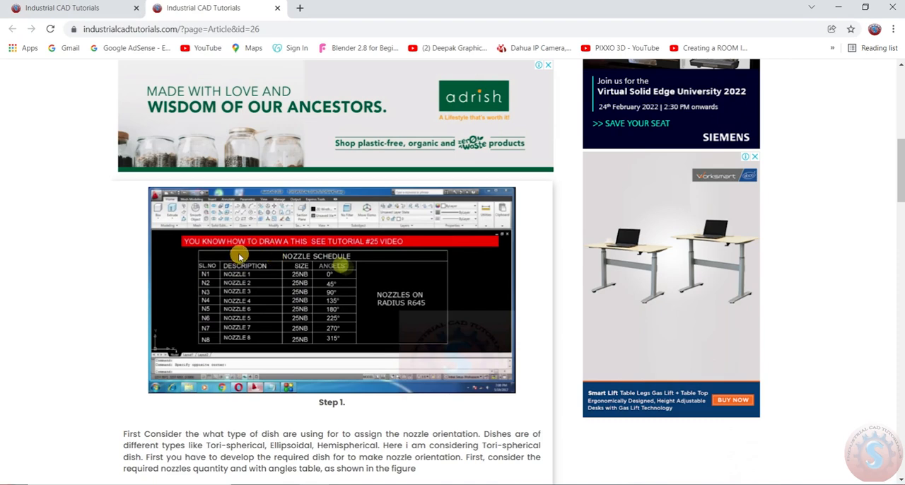
scroll(239, 256, down, 5)
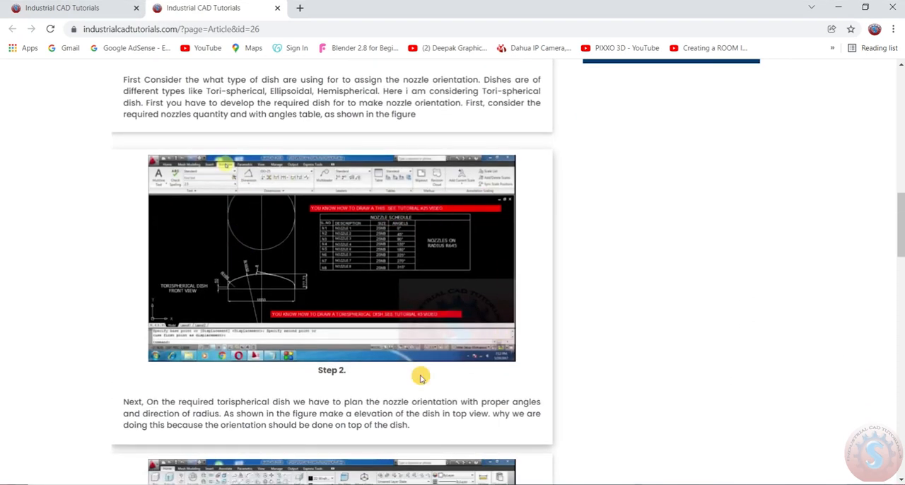
scroll(162, 314, down, 5)
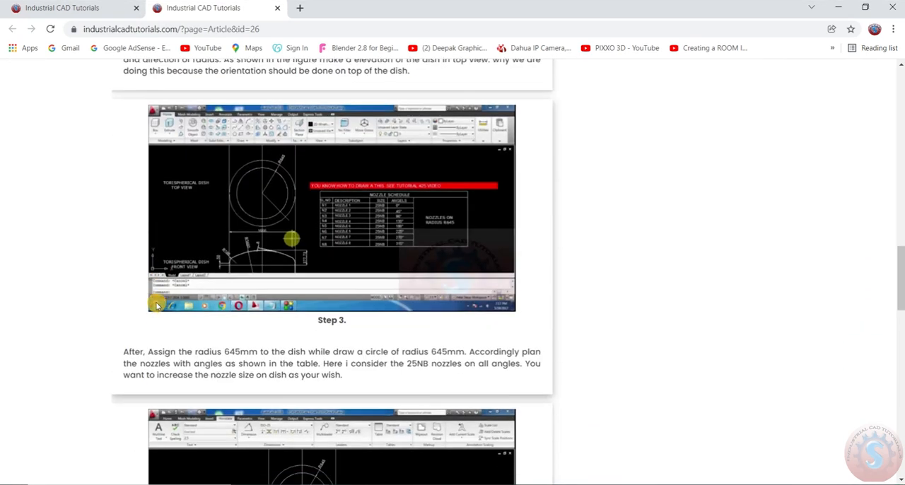
scroll(162, 276, down, 4)
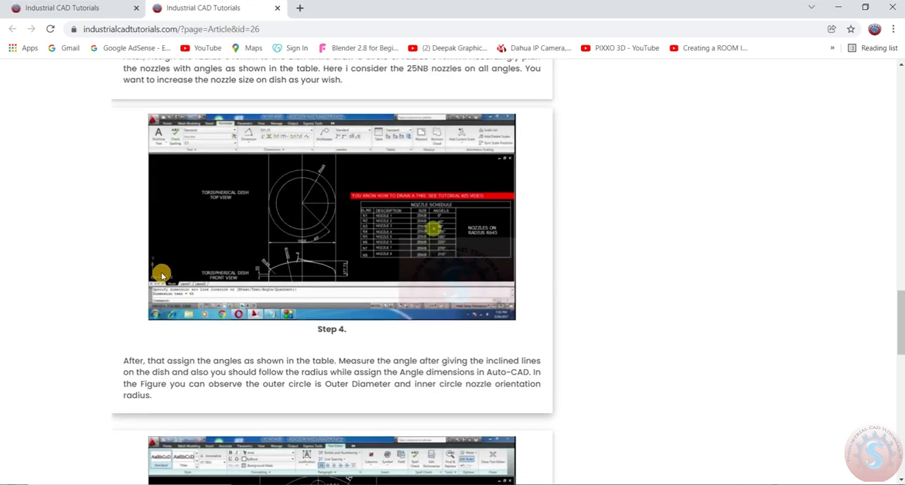
scroll(169, 267, down, 8)
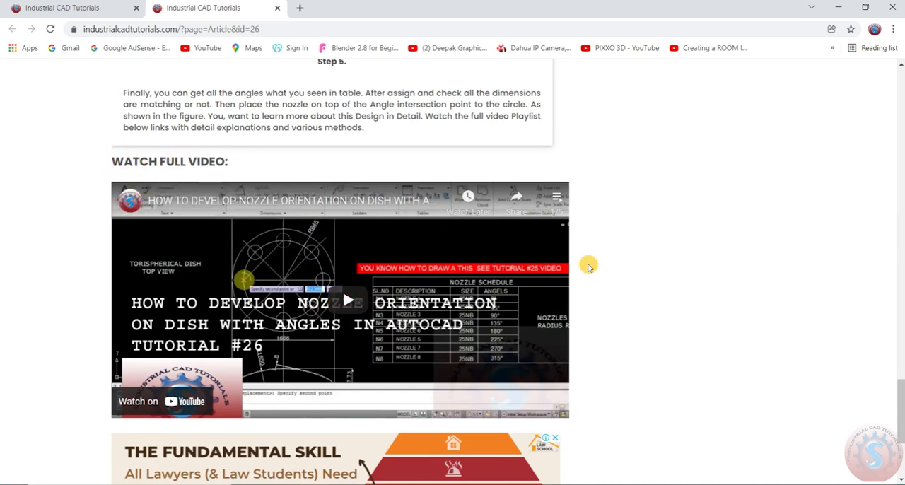
scroll(313, 350, down, 3)
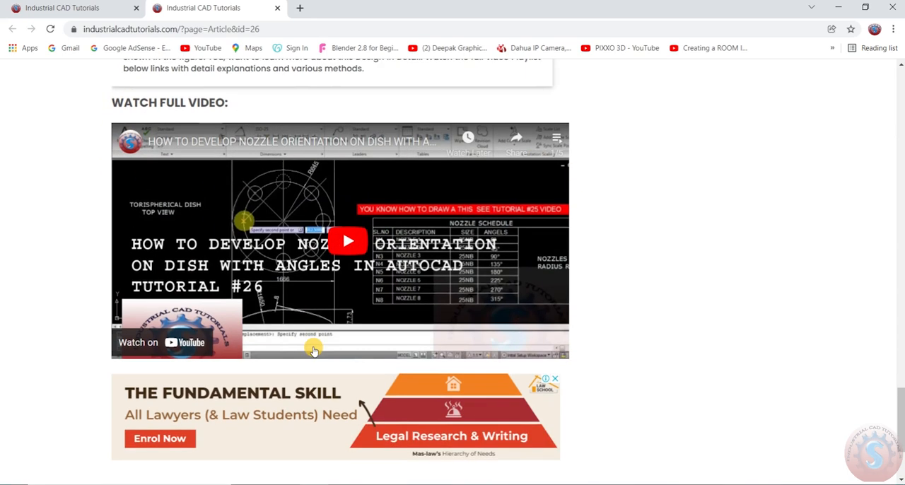
scroll(313, 340, up, 2)
scroll(313, 343, down, 2)
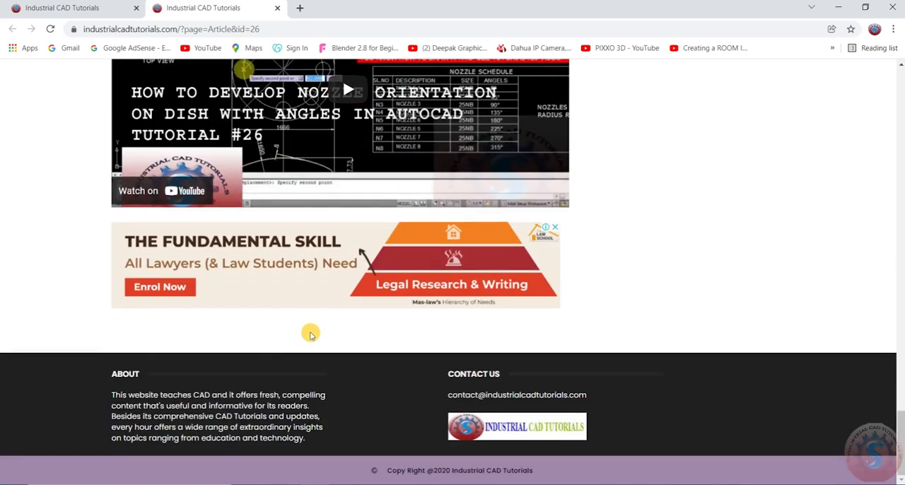
scroll(311, 336, up, 15)
scroll(309, 329, up, 15)
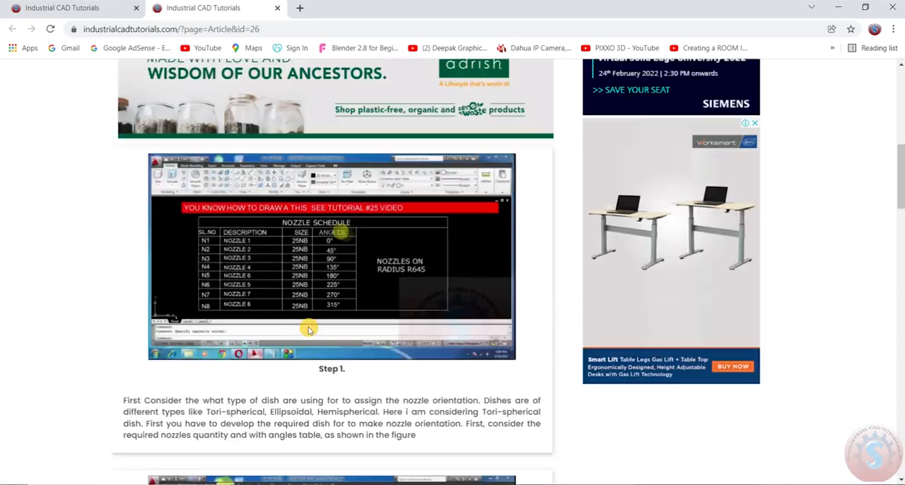
scroll(302, 318, down, 1)
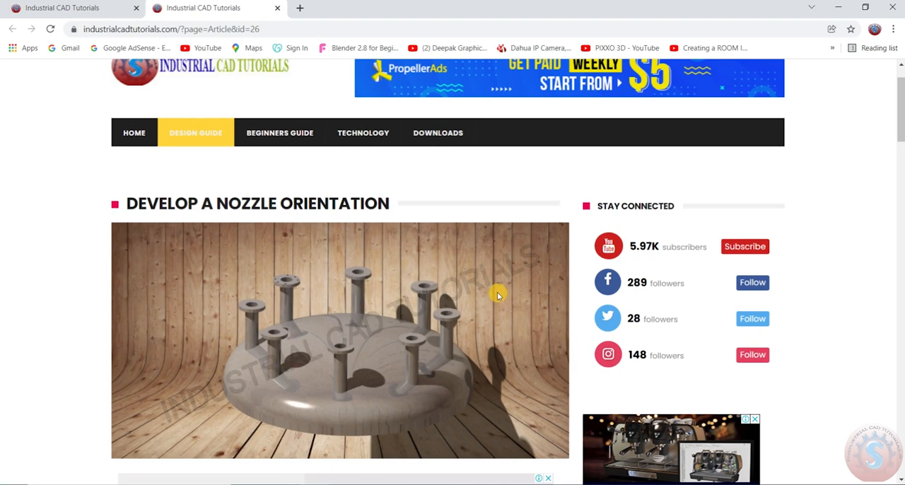
scroll(497, 296, up, 1)
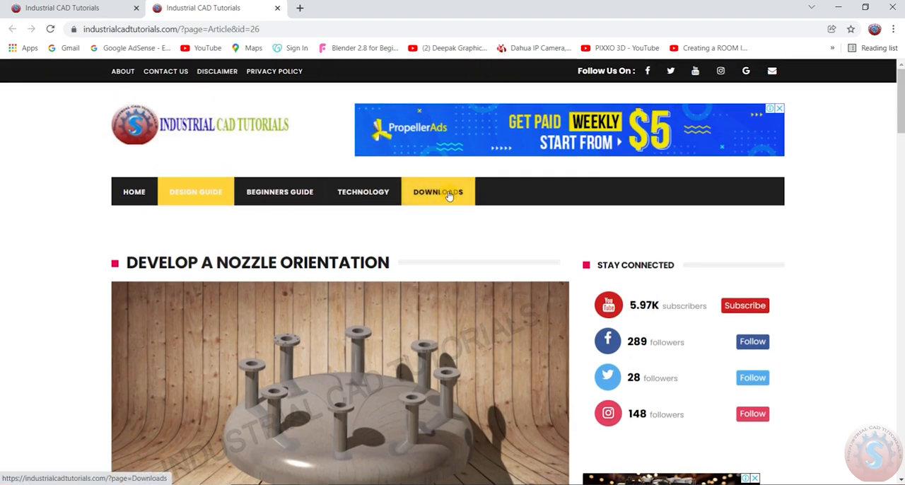
Go to the site's Downloads page and open the entry for the Nozzle Orientation .dwg files.
click(449, 196)
scroll(407, 282, down, 5)
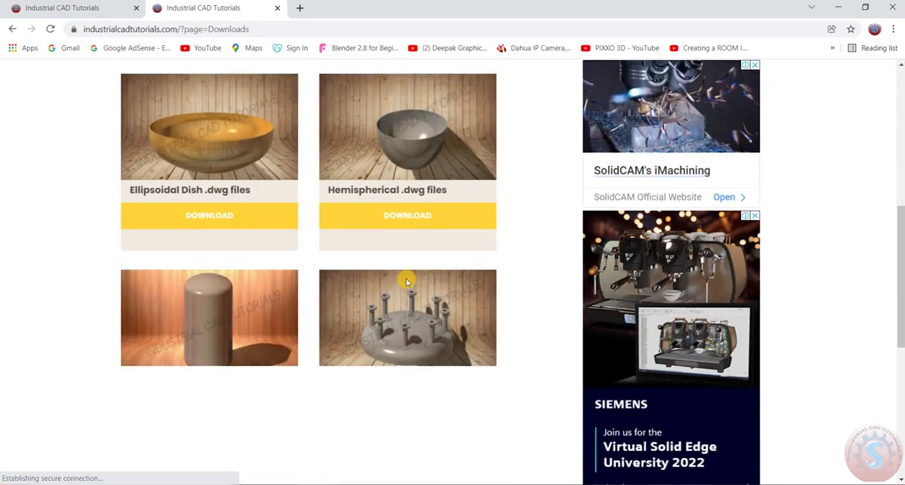
scroll(407, 283, down, 1)
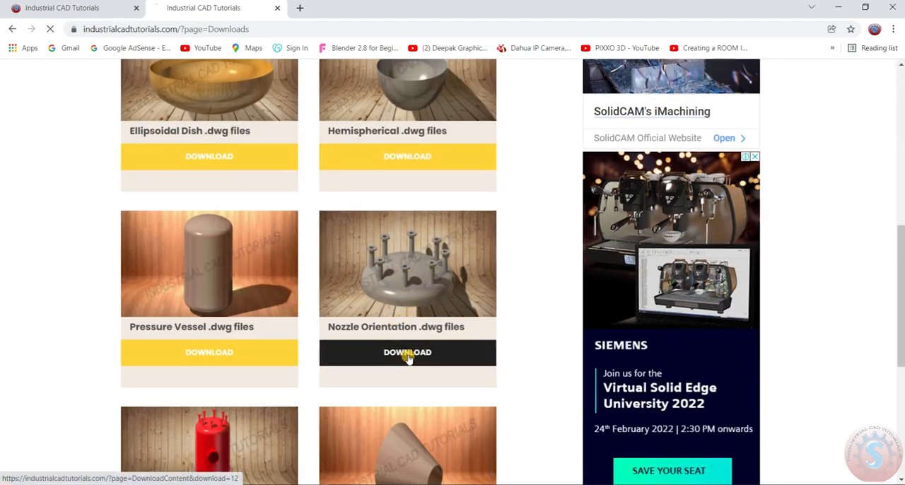
click(406, 358)
Examine the Nozzle Orientation file details, including software, categories, file size and tags, along with the file download option.
scroll(394, 332, down, 5)
scroll(393, 333, down, 3)
drag(133, 238, 435, 445)
click(314, 340)
drag(134, 365, 264, 378)
click(264, 378)
scroll(283, 291, down, 4)
click(322, 269)
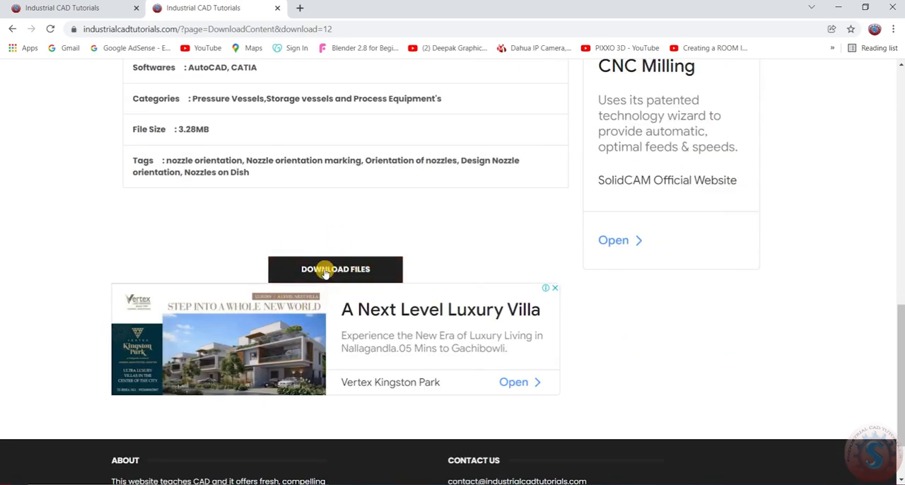
scroll(338, 280, up, 15)
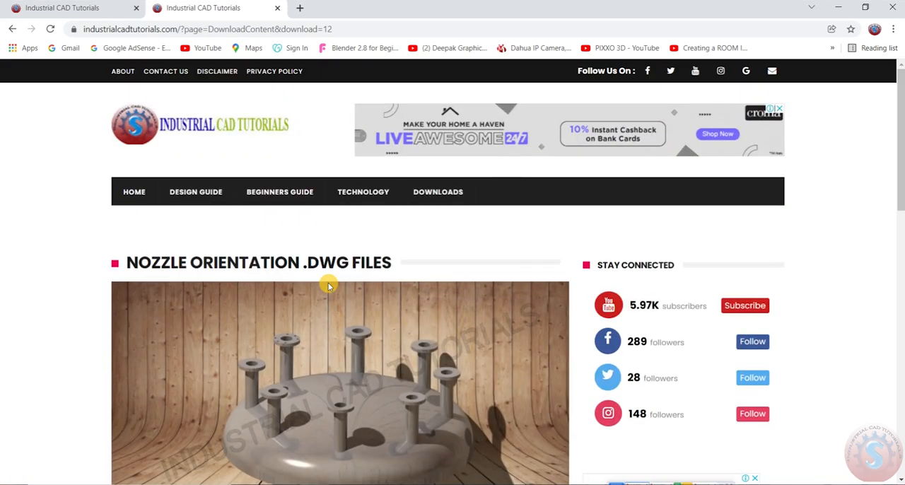
Open the site's linked YouTube channel in a new tab and show its uploaded videos.
scroll(648, 307, down, 1)
scroll(601, 304, up, 1)
right_click(652, 308)
click(653, 310)
click(359, 8)
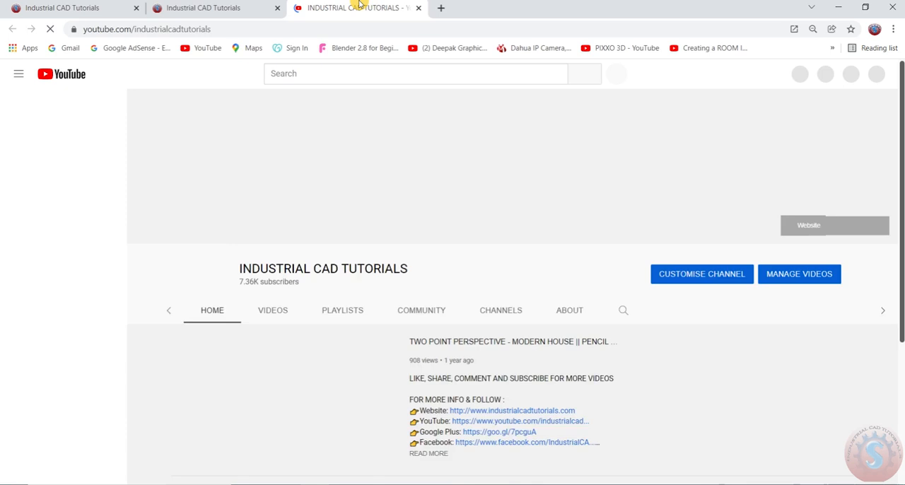
click(286, 282)
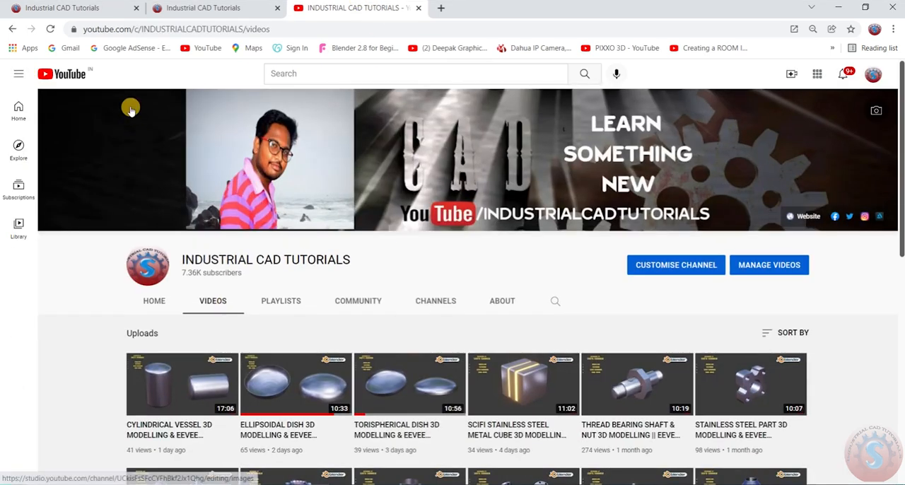
Circle the Cylindrical Vessel, Ellipsoidal Dish and Torispherical Dish videos with on-screen ink, and clear the markup.
scroll(210, 183, down, 1)
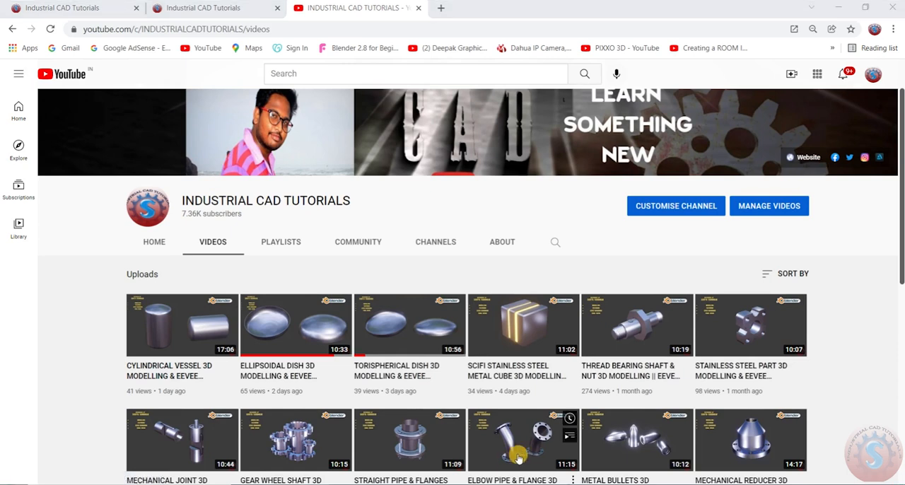
drag(424, 226, 591, 484)
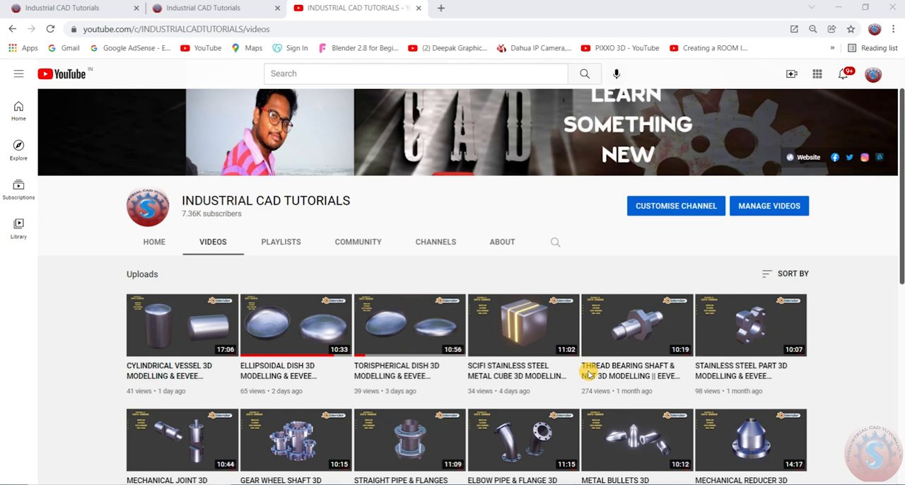
mouse_move(95, 369)
mouse_down()
mouse_move(329, 410)
mouse_move(457, 295)
mouse_move(104, 271)
mouse_up()
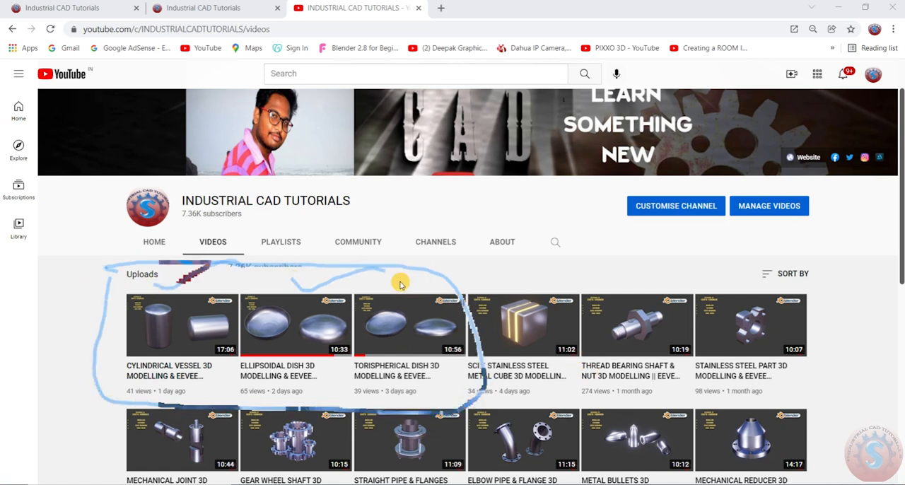
click(639, 484)
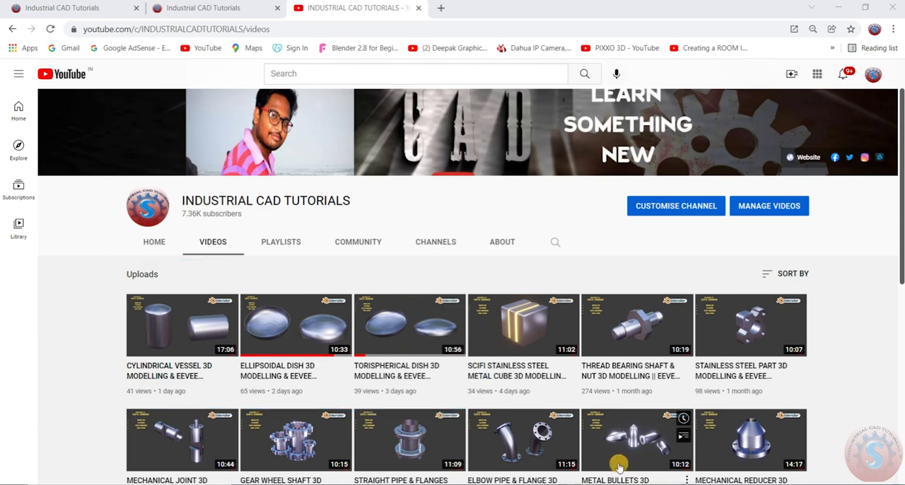
Circle the first three uploads plus the Straight Pipe, Elbow Pipe, Mechanical Reducer and Mechanical Part videos with on-screen ink, and clear the markup.
scroll(427, 278, down, 1)
scroll(679, 282, down, 1)
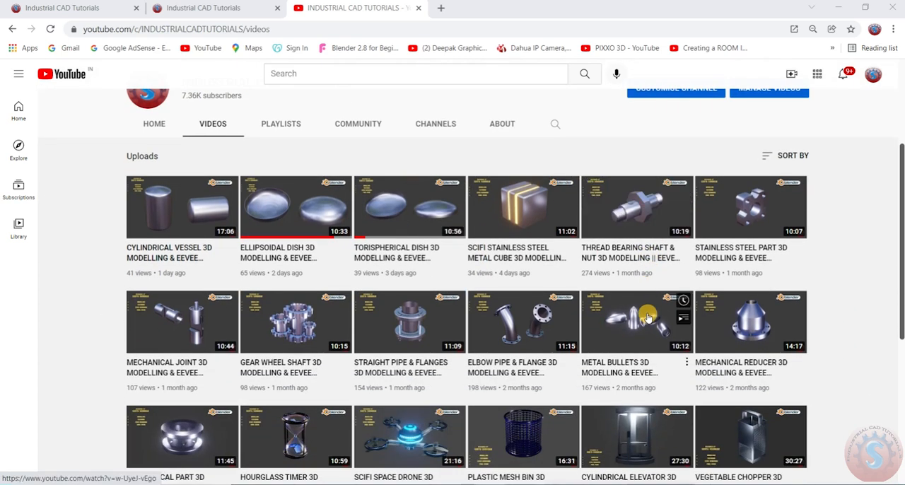
scroll(645, 311, down, 2)
scroll(645, 311, up, 2)
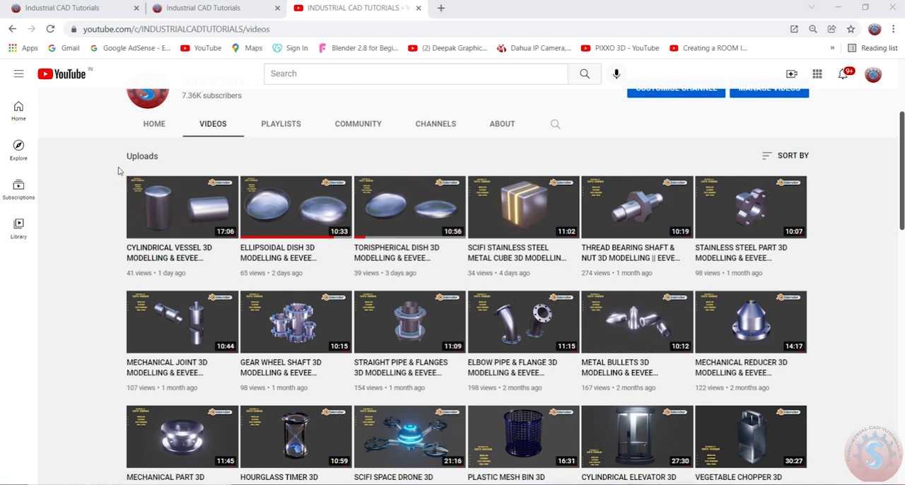
mouse_move(129, 276)
mouse_down()
mouse_move(471, 255)
mouse_move(226, 150)
mouse_move(120, 170)
mouse_up()
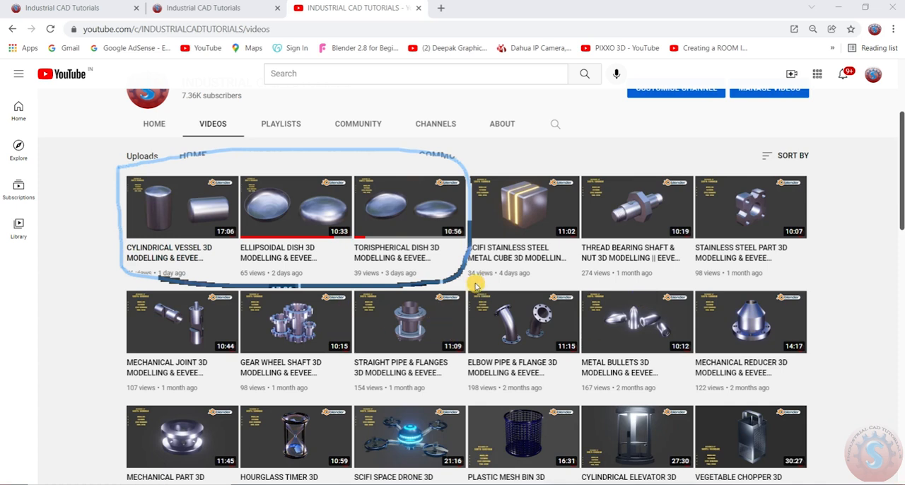
mouse_move(453, 352)
mouse_down()
mouse_move(578, 297)
mouse_move(461, 282)
mouse_up()
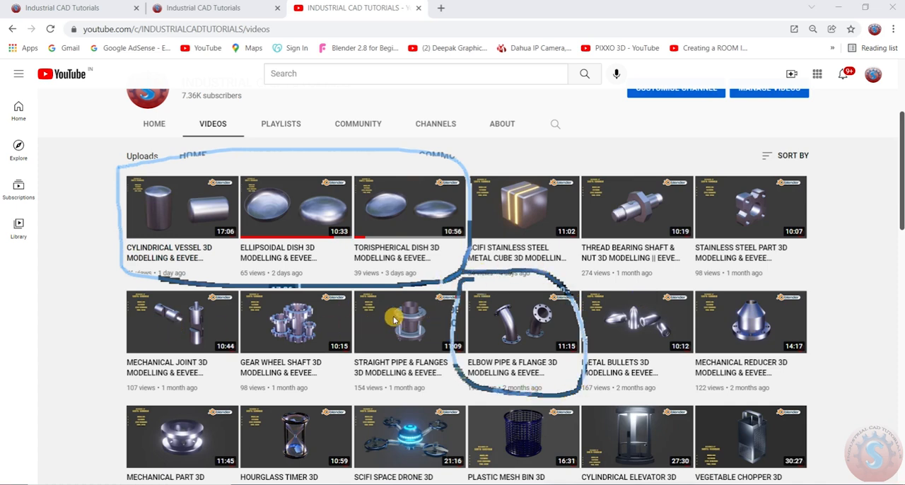
drag(365, 394, 374, 296)
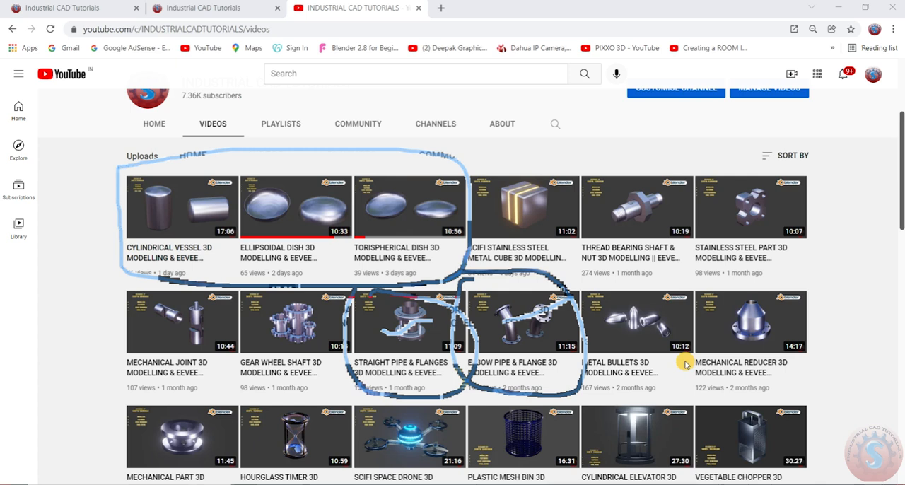
drag(696, 374, 724, 290)
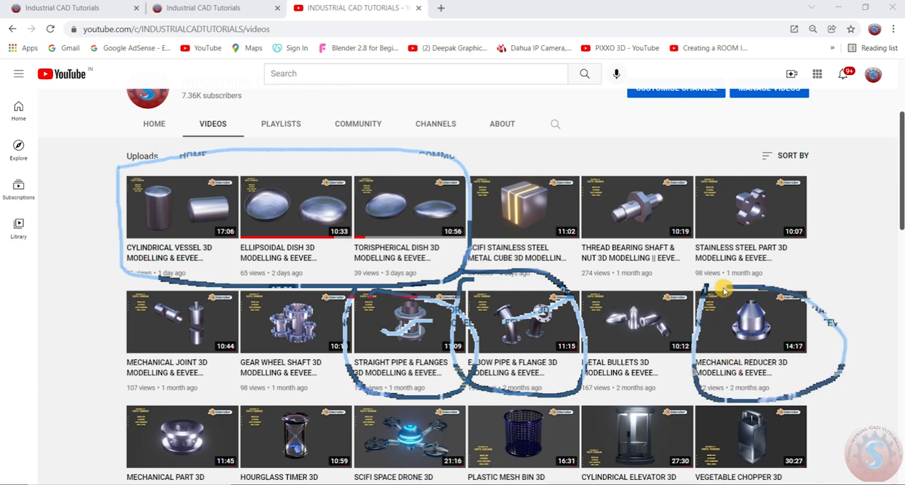
mouse_move(135, 399)
mouse_down()
mouse_move(244, 425)
mouse_move(157, 401)
mouse_up()
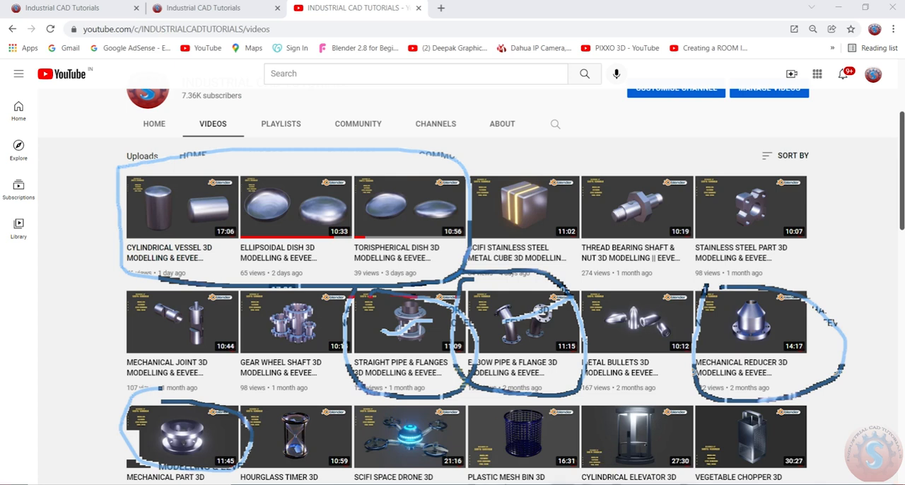
key(Escape)
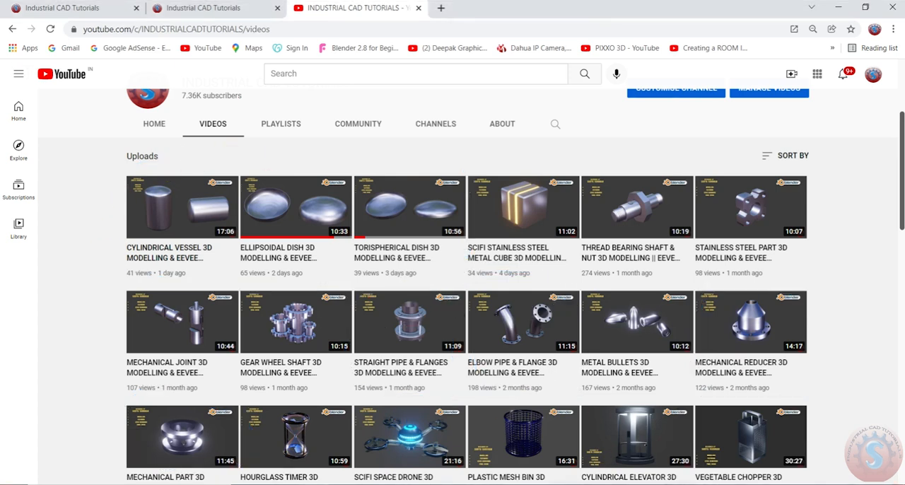
Add short ink strokes above the first three uploads and the pipe, reducer and mechanical part videos.
drag(167, 165, 230, 156)
drag(300, 167, 381, 152)
drag(408, 285, 445, 278)
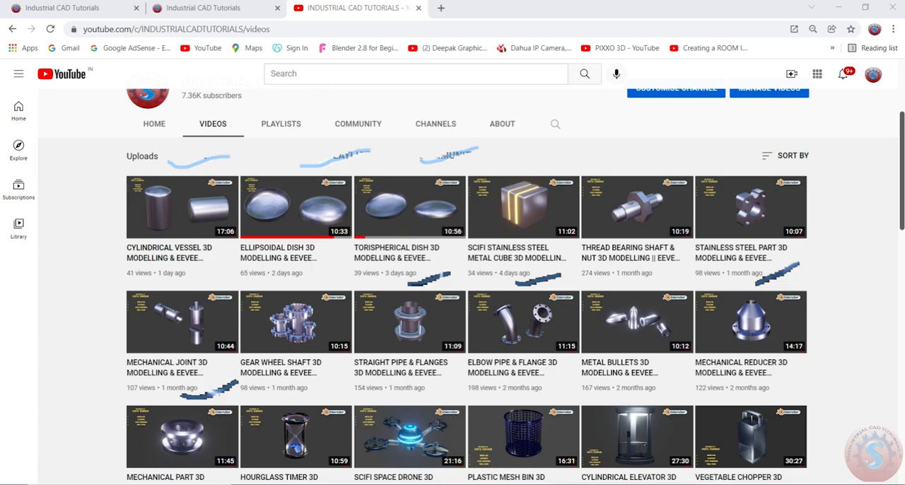
Open the Cylindrical Vessel 3D modelling video in a new tab and switch to it.
scroll(424, 318, down, 4)
scroll(426, 322, up, 3)
scroll(424, 320, up, 3)
scroll(174, 303, down, 1)
right_click(177, 253)
click(190, 264)
click(479, 8)
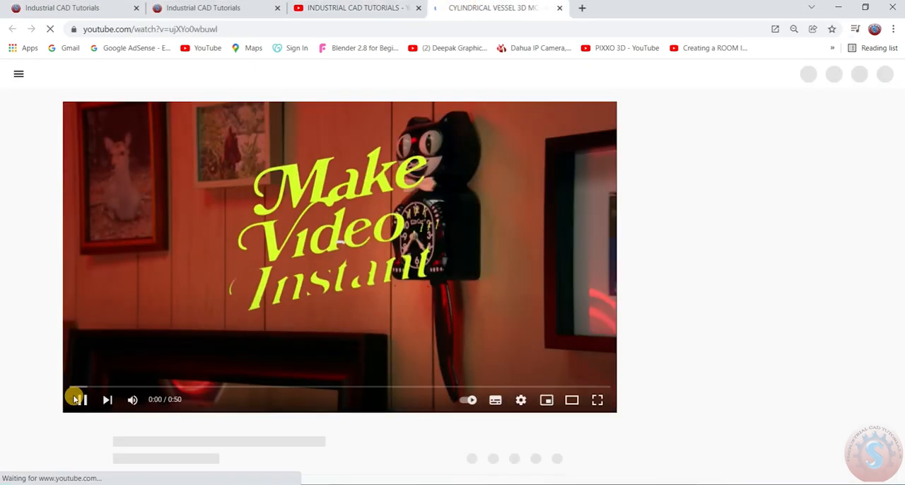
Skip the ads before the Cylindrical Vessel video and pause its playback.
scroll(80, 401, down, 2)
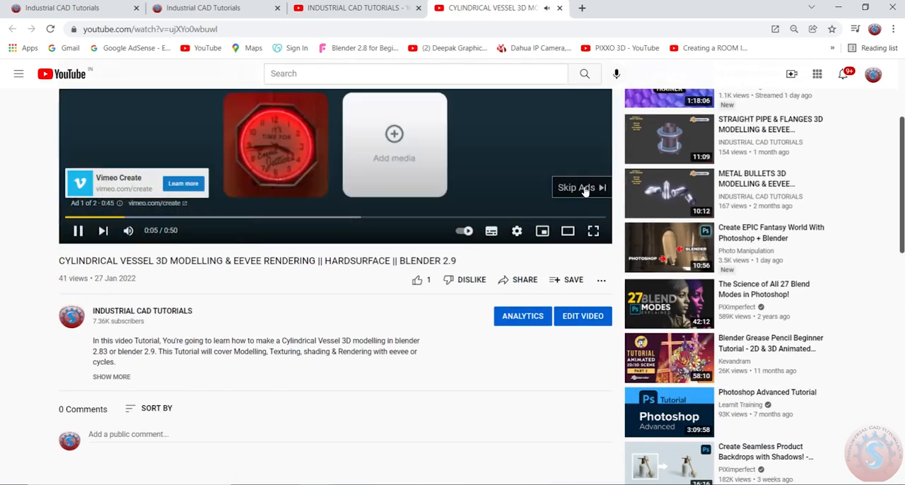
click(582, 188)
scroll(271, 225, up, 2)
click(143, 461)
click(64, 399)
Move the video's playback position to 10:22 and close the overlay ad to view the finished vessel and the description.
click(237, 387)
drag(237, 388, 398, 387)
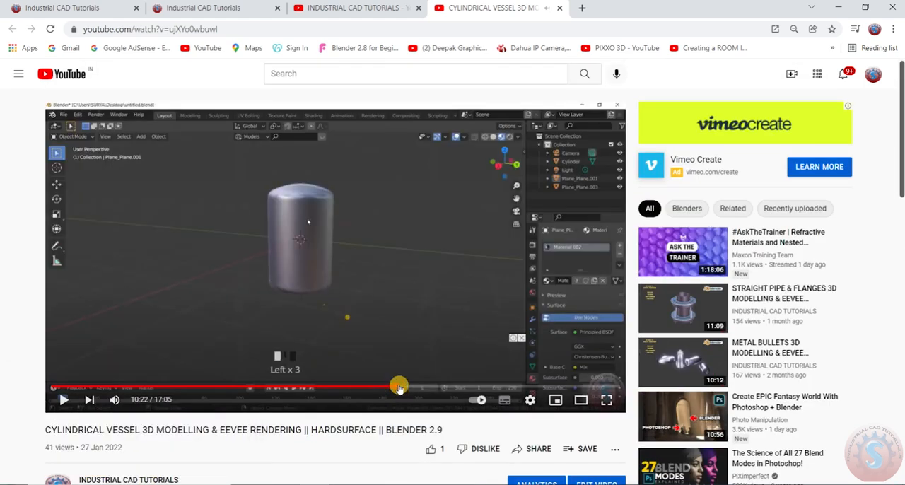
click(532, 339)
scroll(347, 281, down, 4)
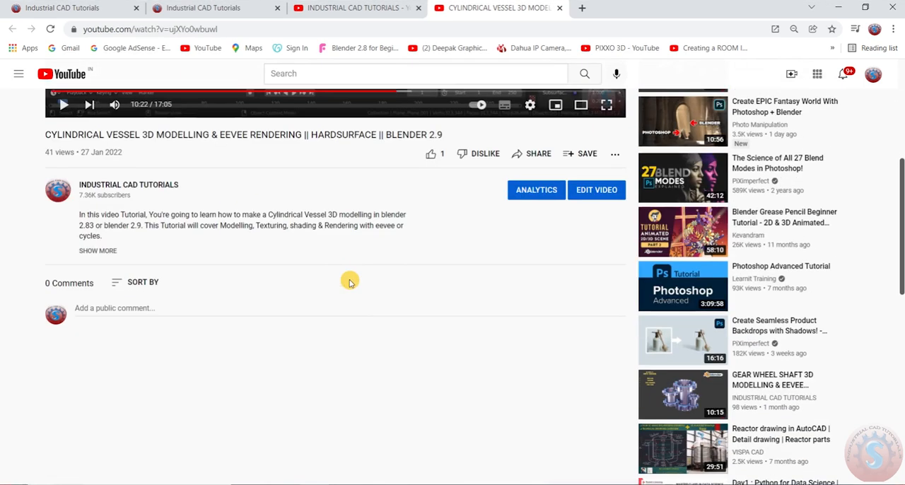
Expand the video description and mark its introductory paragraph and the project and scenes links.
click(102, 251)
scroll(220, 273, up, 1)
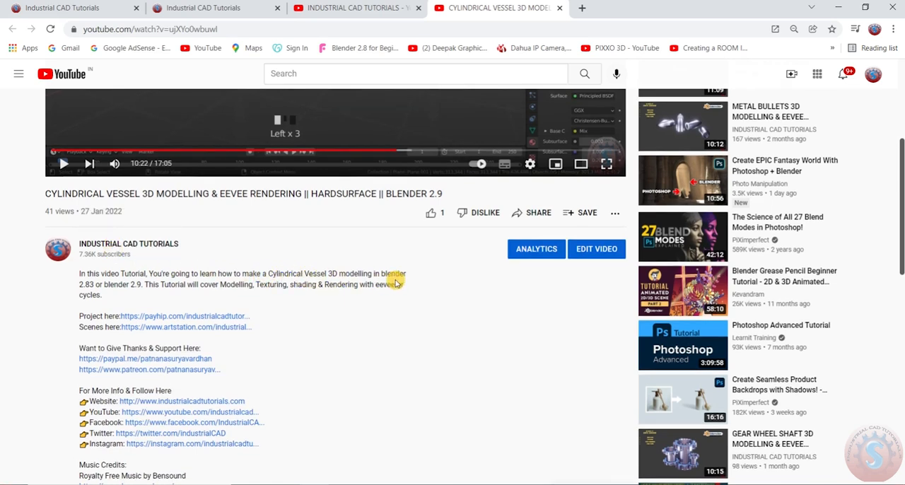
drag(73, 270, 219, 309)
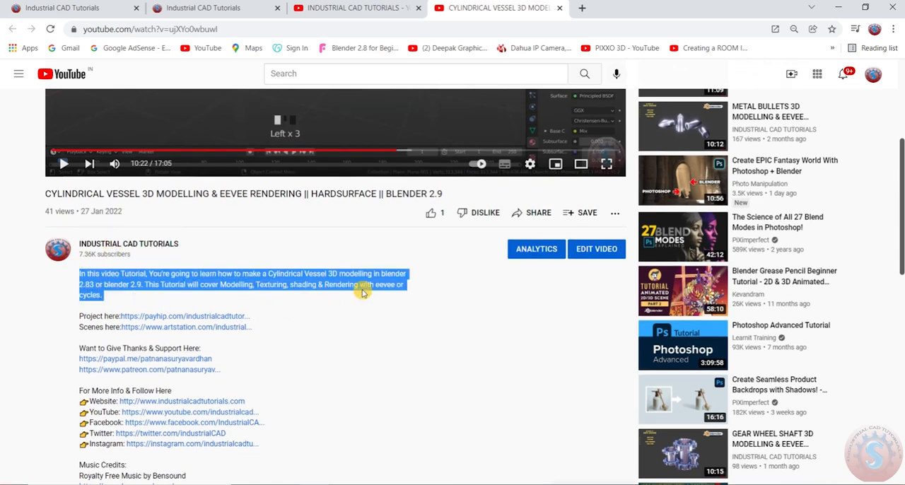
click(413, 310)
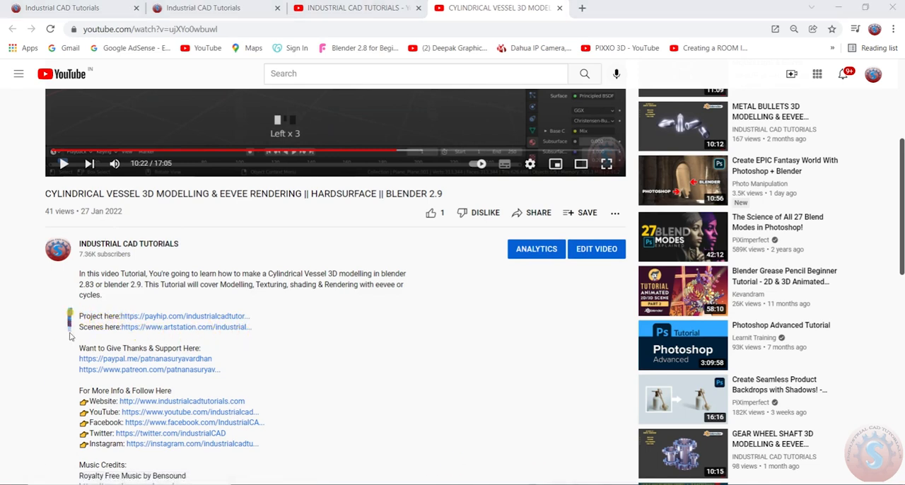
mouse_move(70, 337)
mouse_down()
mouse_move(270, 319)
mouse_move(61, 320)
mouse_up()
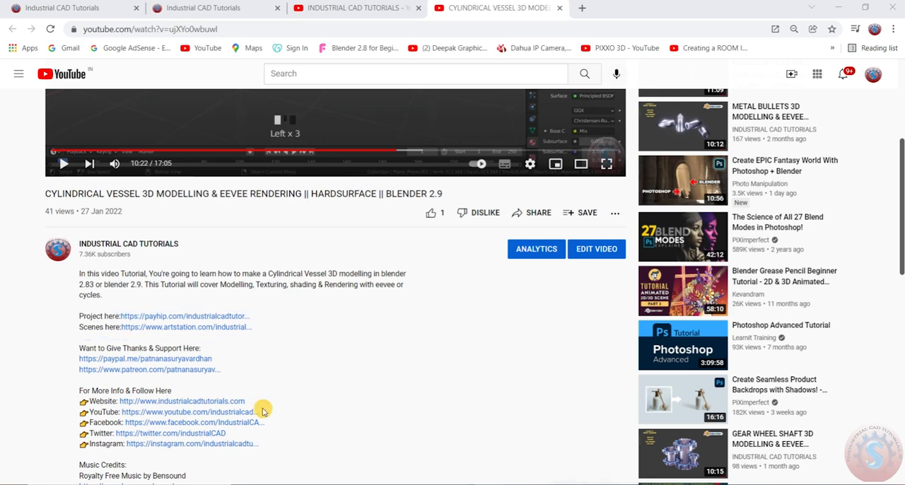
Open the payhip project link from the description in a new tab and switch to it.
right_click(208, 317)
click(221, 322)
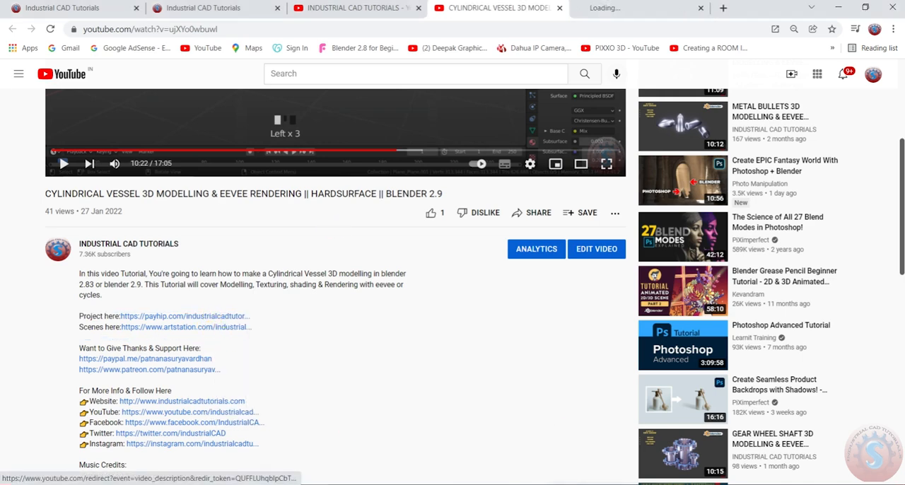
click(616, 8)
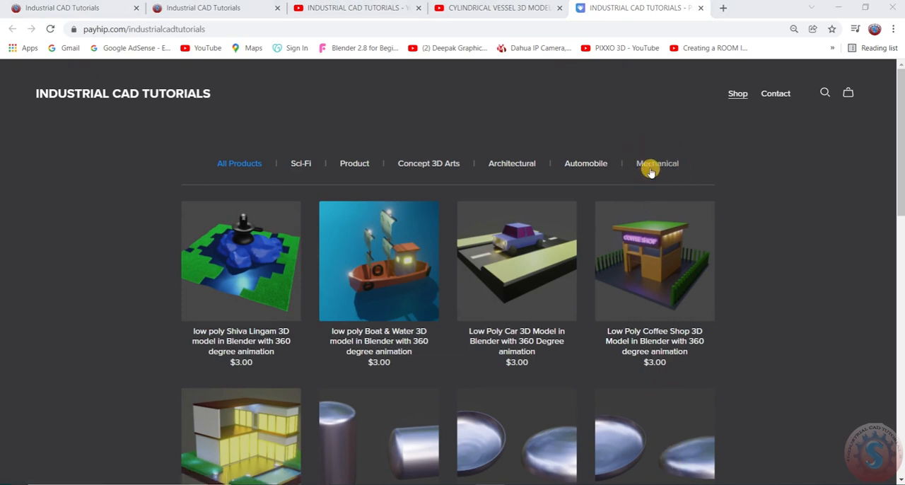
Open the shop's Mechanical collection and temporarily outline models in its first two rows with ink.
click(651, 171)
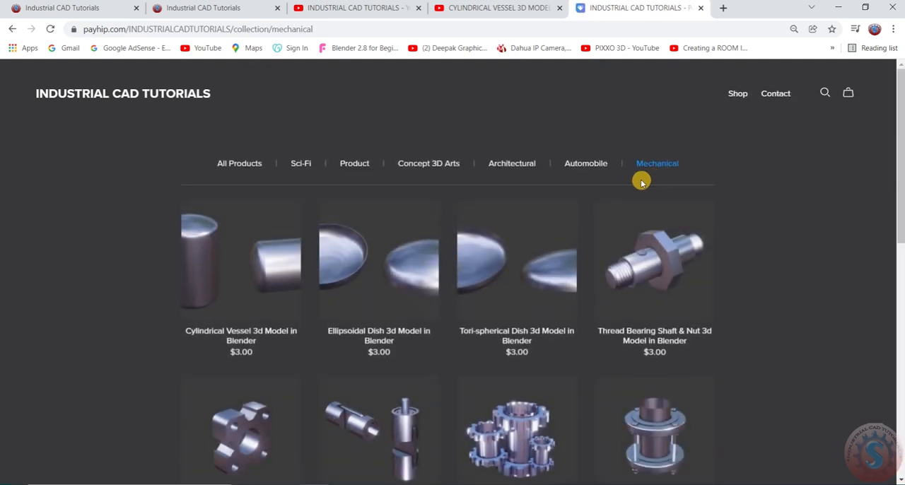
scroll(637, 181, down, 1)
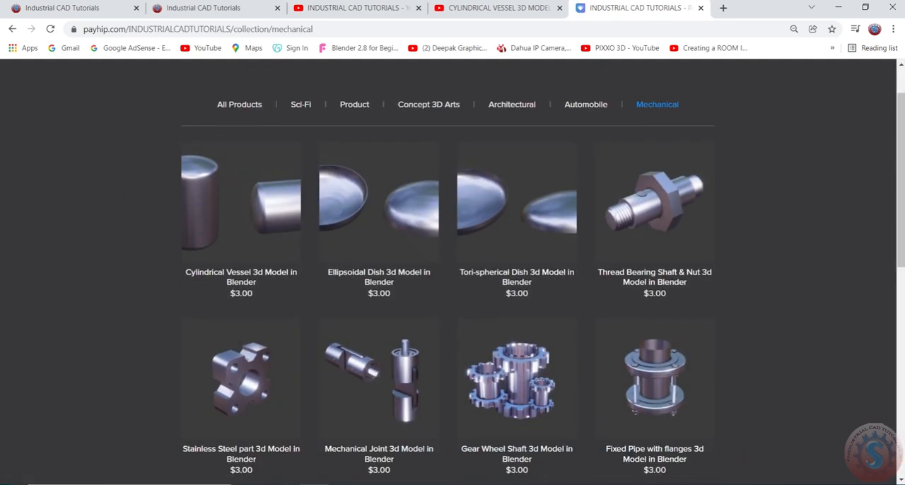
mouse_move(165, 134)
mouse_down()
mouse_move(298, 314)
mouse_move(592, 196)
mouse_move(162, 144)
mouse_up()
mouse_move(598, 336)
mouse_down()
mouse_move(752, 404)
mouse_move(599, 323)
mouse_up()
key(Escape)
Circle the row starting with the elbow pipe and the row starting with the door handle in ink, and clear the ink.
scroll(501, 316, down, 2)
scroll(500, 316, down, 4)
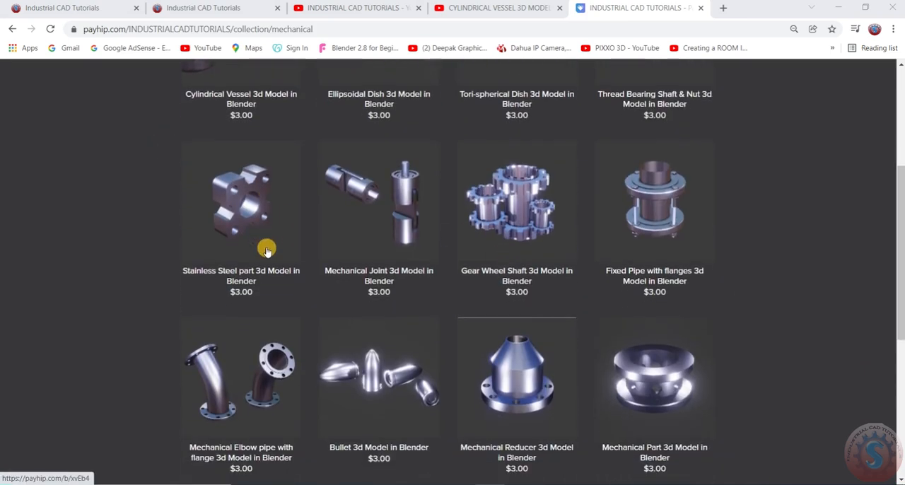
scroll(511, 420, up, 1)
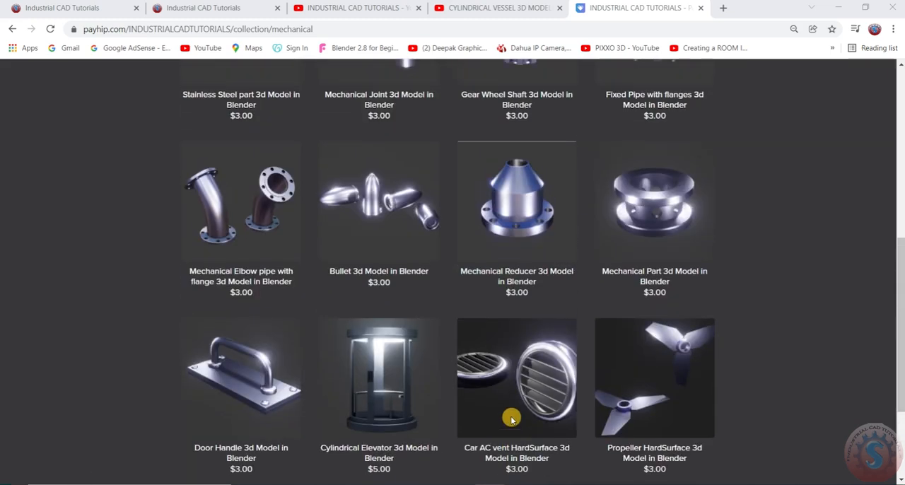
mouse_move(196, 156)
mouse_down()
mouse_move(283, 319)
mouse_move(818, 273)
mouse_move(220, 158)
mouse_up()
mouse_move(170, 327)
mouse_down()
mouse_move(213, 474)
mouse_move(782, 398)
mouse_move(176, 324)
mouse_up()
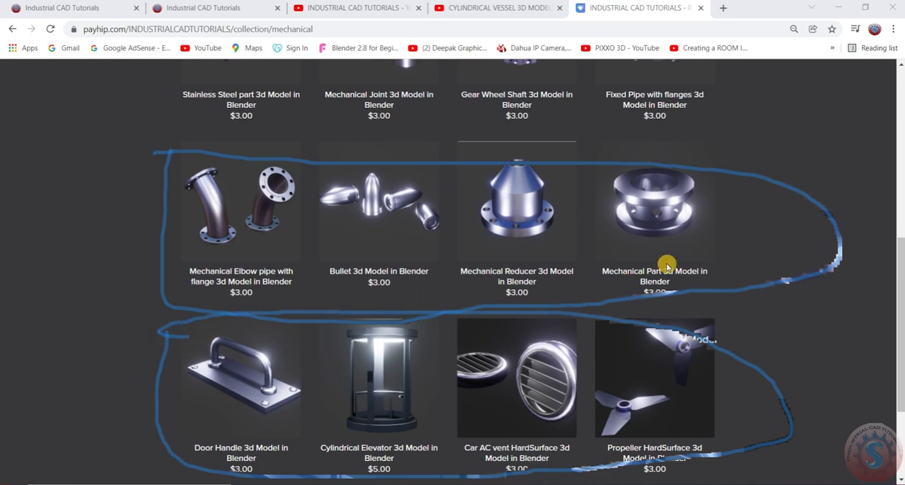
key(Escape)
scroll(521, 348, up, 6)
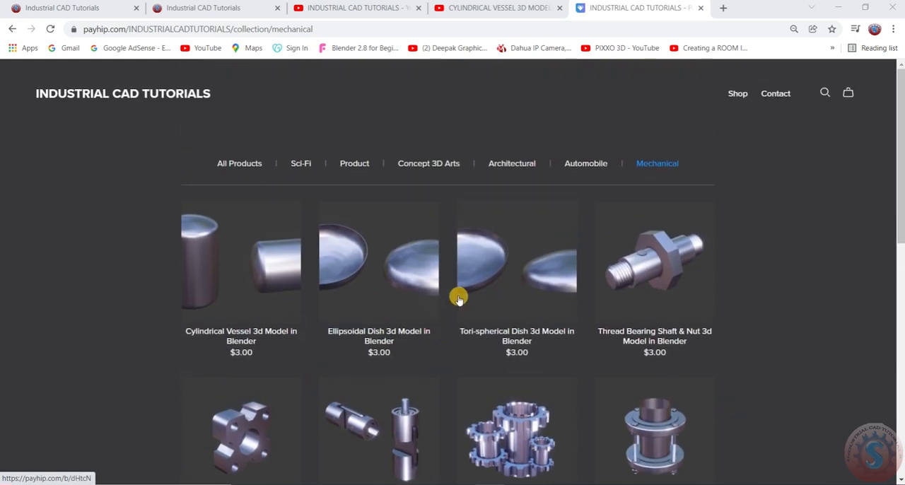
scroll(456, 297, down, 2)
scroll(453, 296, up, 2)
scroll(443, 307, down, 2)
scroll(443, 307, up, 2)
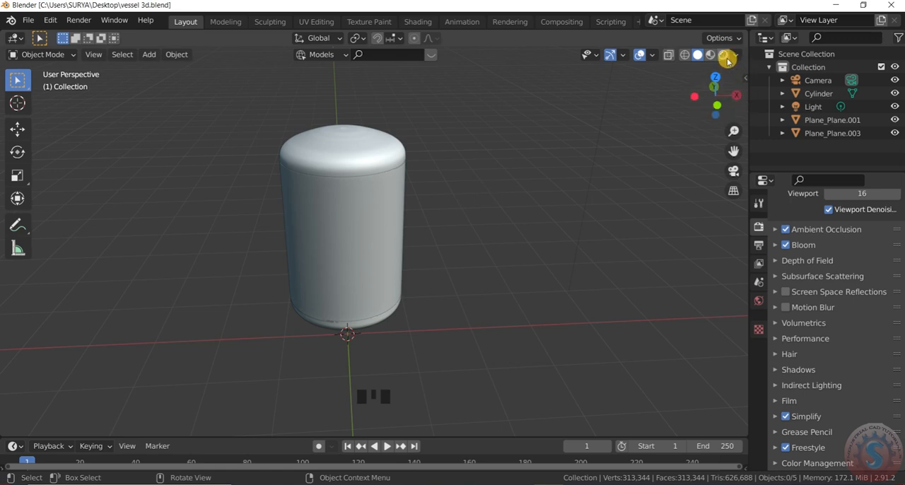
In Blender, show the cylindrical vessel in Rendered viewport shading and save the vessel 3d.blend file.
click(723, 56)
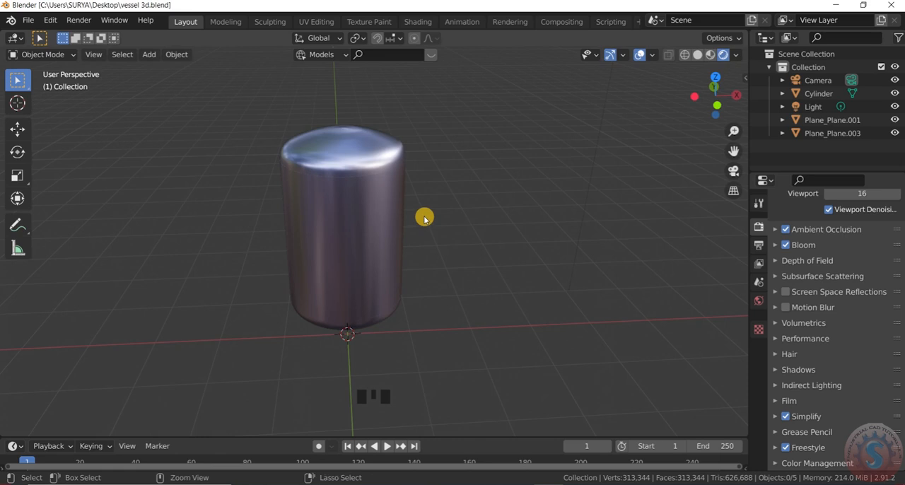
key(ctrl+s)
drag(718, 97, 661, 102)
scroll(376, 193, up, 2)
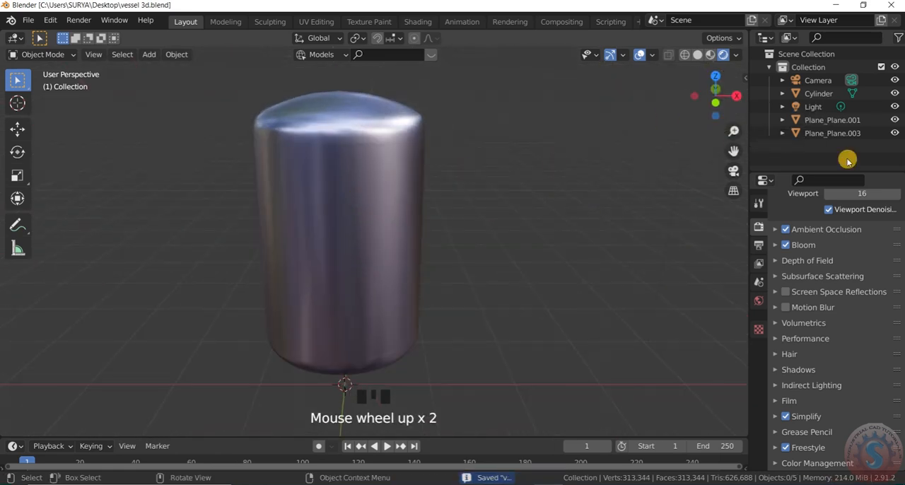
Hide Cylinder and Plane_Plane.001, select the remaining upper dish Plane_Plane.003, and save the file.
click(895, 94)
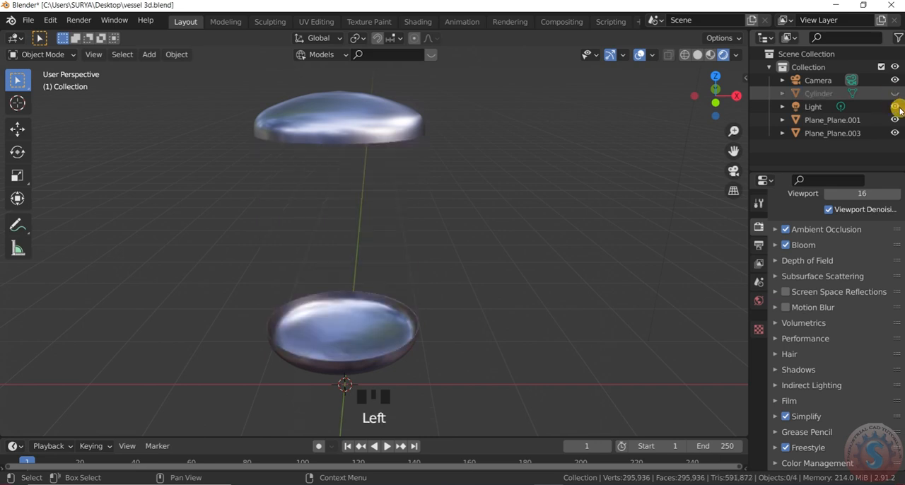
click(895, 119)
scroll(451, 217, up, 2)
click(452, 217)
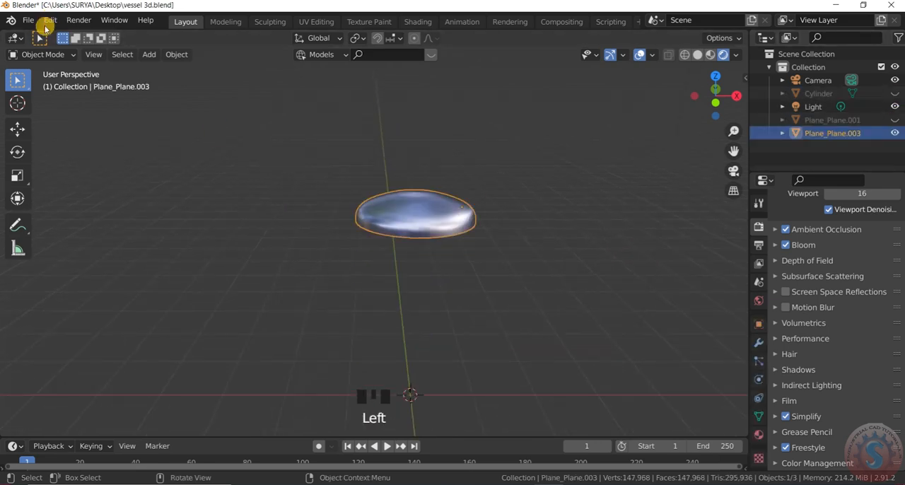
click(28, 20)
scroll(443, 224, up, 3)
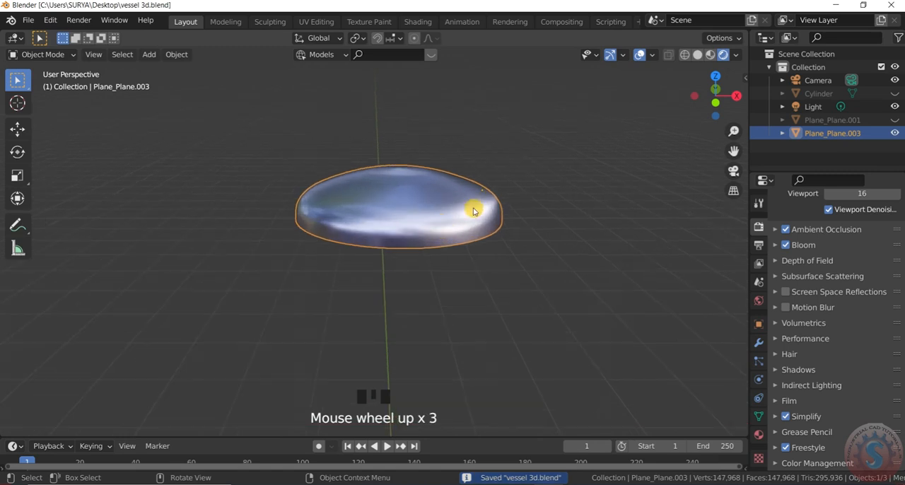
Inspect the dish from the top and in perspective, and set the viewport shading to Solid.
drag(715, 90, 701, 88)
key(KP_7)
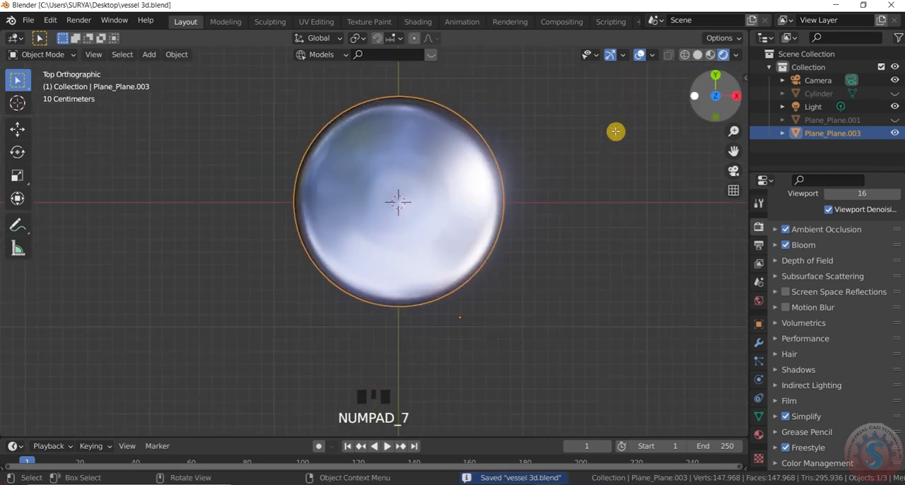
scroll(708, 87, up, 2)
click(698, 55)
scroll(461, 151, up, 2)
scroll(485, 154, down, 2)
drag(713, 102, 684, 172)
Import the Wavefront file fixed pipe with flanges.obj from the Desktop folder into the scene.
click(29, 20)
mouse_move(72, 199)
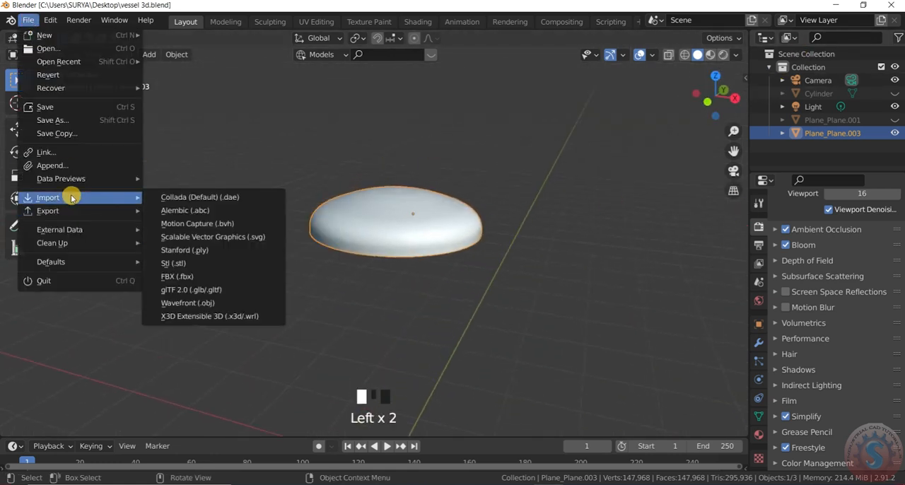
click(179, 303)
click(453, 188)
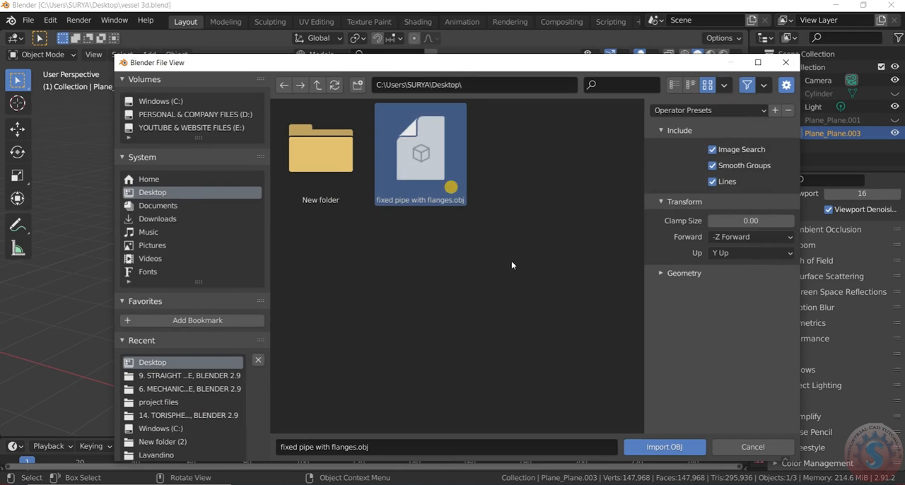
click(658, 449)
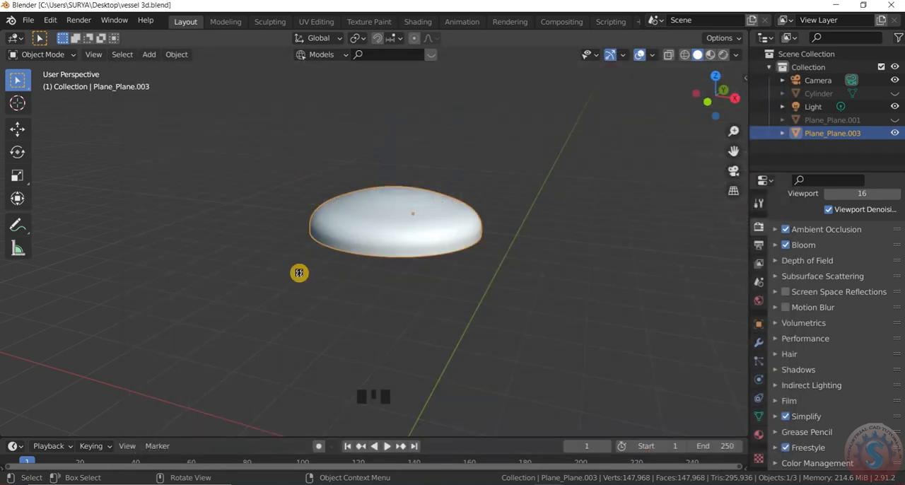
scroll(348, 292, down, 6)
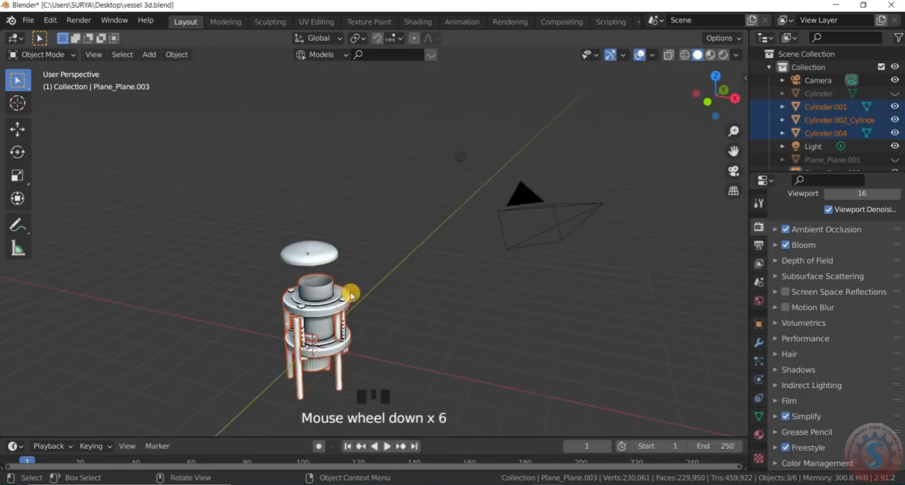
Delete the imported objects Cylinder.004 and Cylinder.001 from the flanged pipe assembly and save the file.
scroll(299, 377, up, 4)
click(300, 384)
key(Delete)
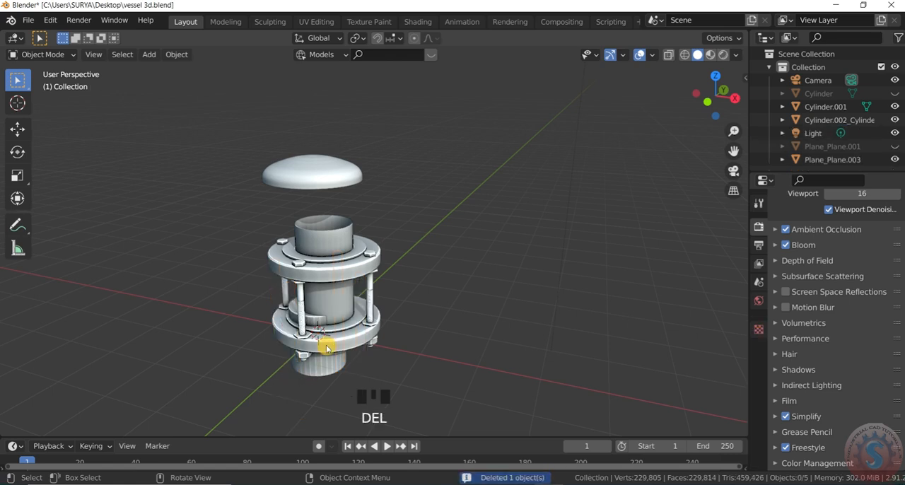
click(331, 361)
key(Delete)
scroll(344, 318, up, 3)
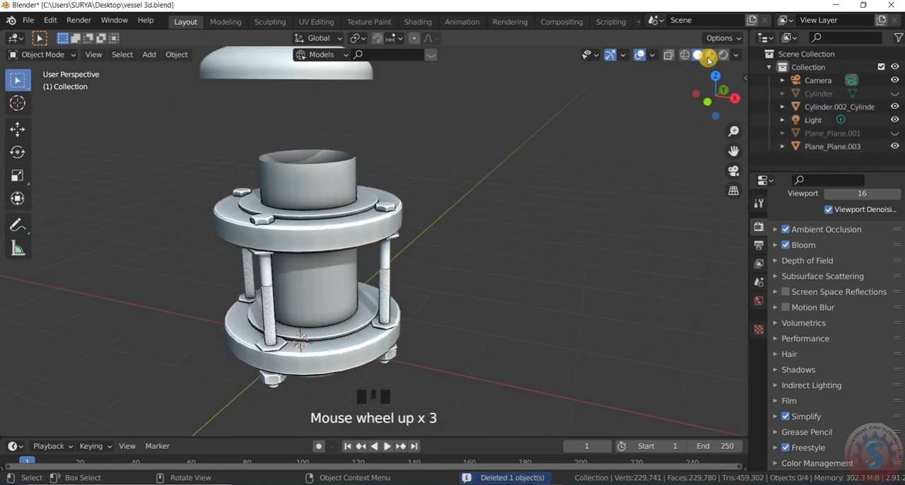
scroll(411, 282, down, 3)
scroll(417, 276, up, 1)
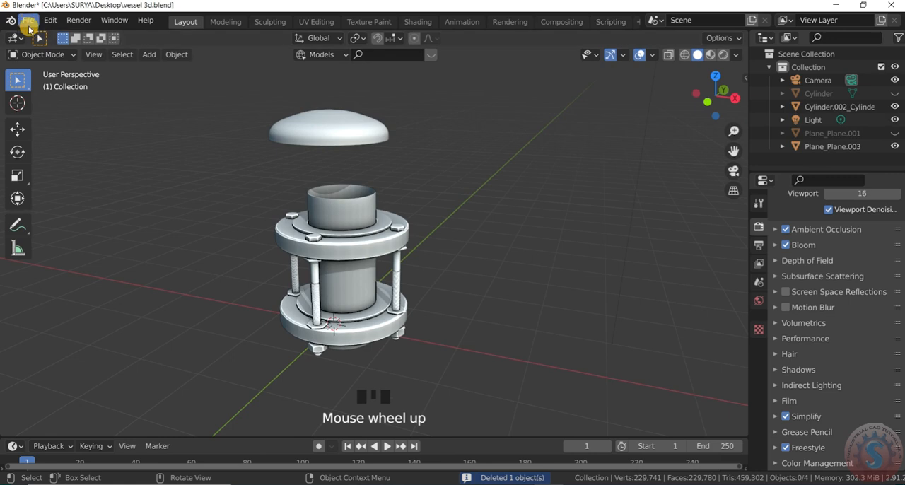
key(ctrl+s)
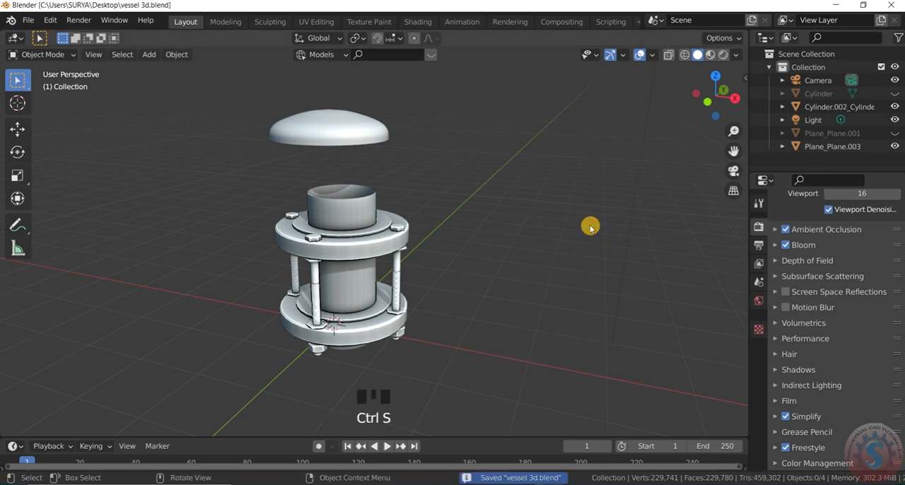
Select the imported fixed pipe with flanges and switch it to Edit Mode.
scroll(443, 244, up, 2)
scroll(419, 221, down, 2)
scroll(377, 222, up, 2)
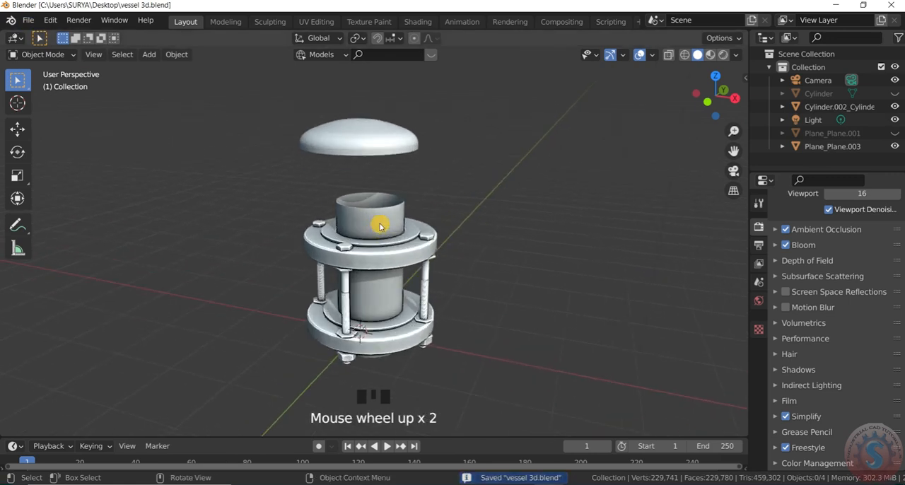
drag(717, 96, 671, 95)
scroll(424, 283, down, 3)
scroll(421, 287, up, 1)
scroll(410, 255, up, 4)
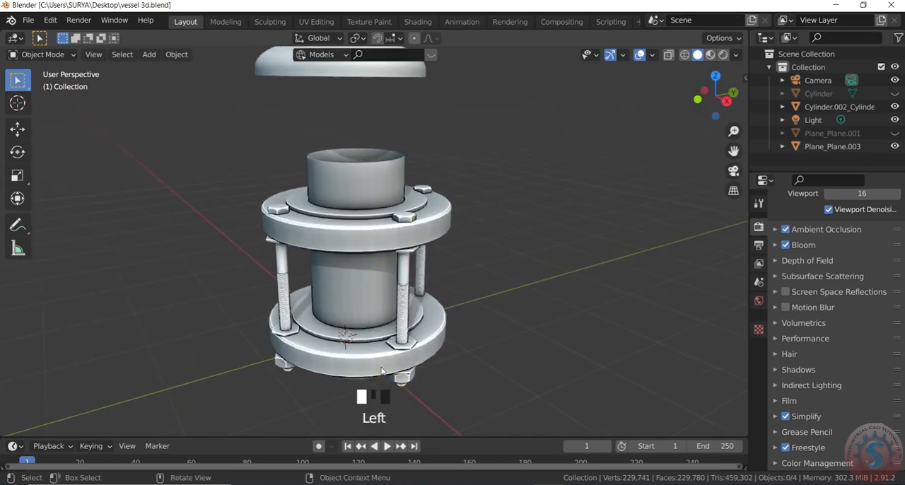
click(386, 372)
scroll(374, 271, down, 1)
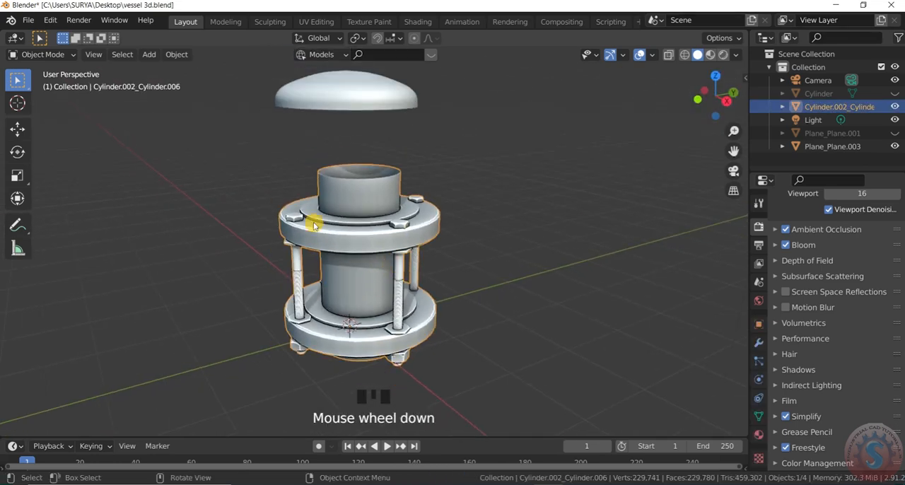
click(67, 54)
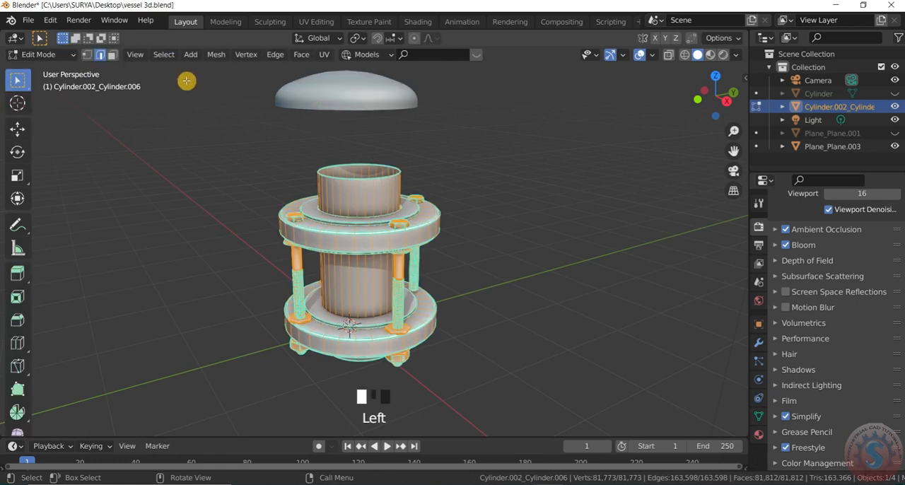
Separate the flanged pipe mesh by loose parts and return to Object Mode.
click(164, 54)
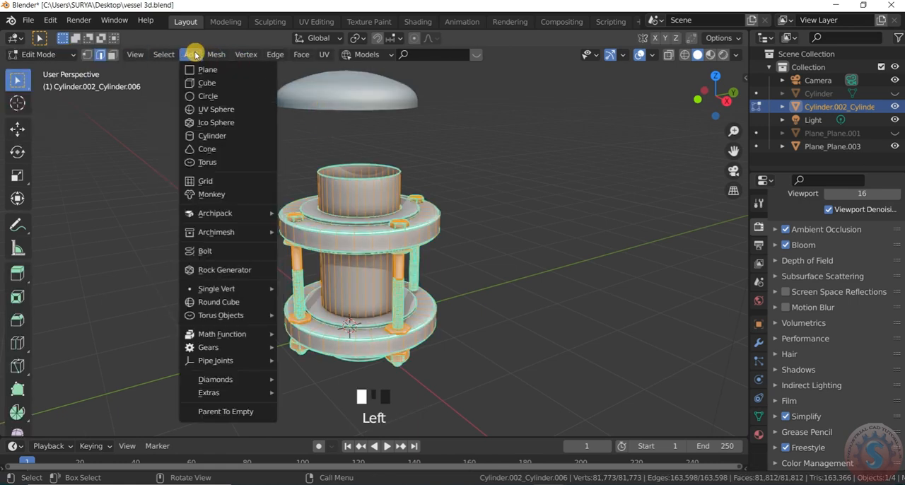
mouse_move(150, 56)
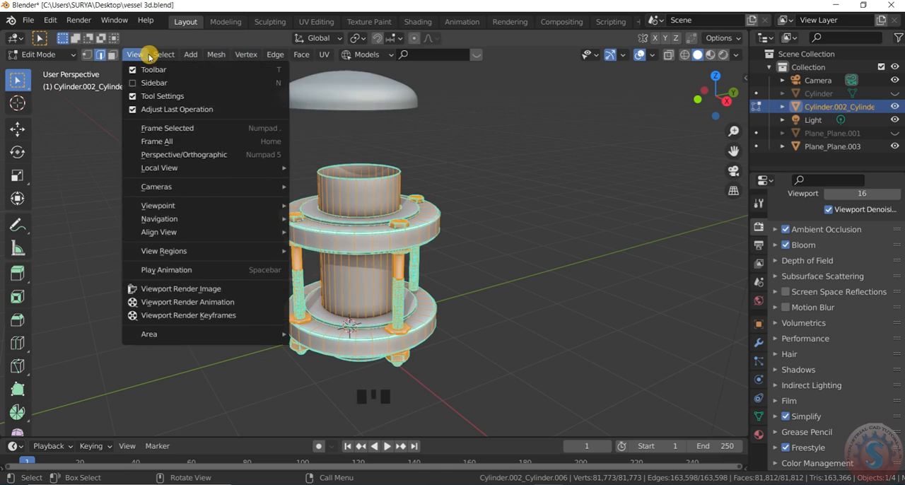
mouse_move(200, 54)
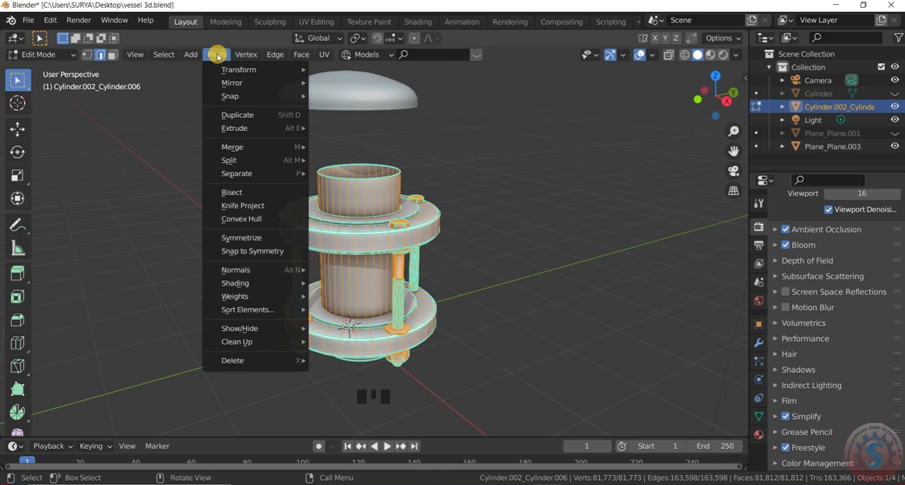
mouse_move(241, 173)
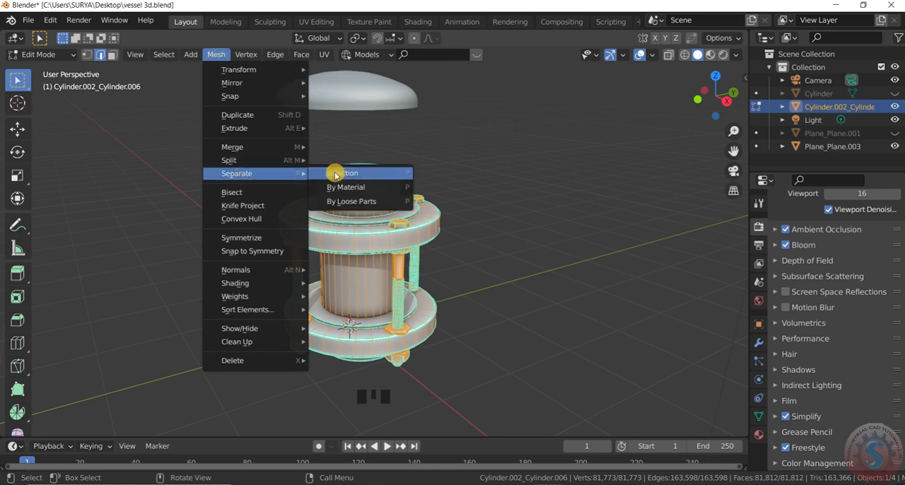
click(473, 208)
click(42, 55)
click(42, 69)
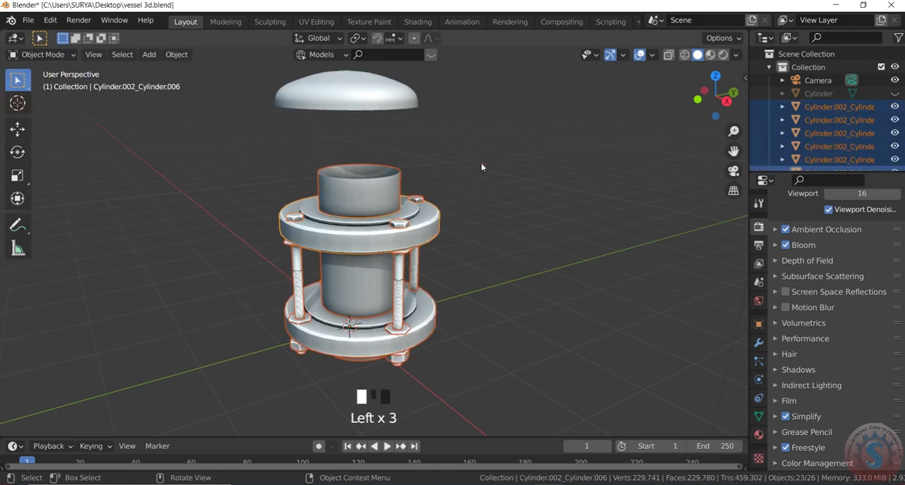
Delete the lower flange, the front bolt and a rear bolt piece from the pipe assembly.
click(442, 246)
click(421, 346)
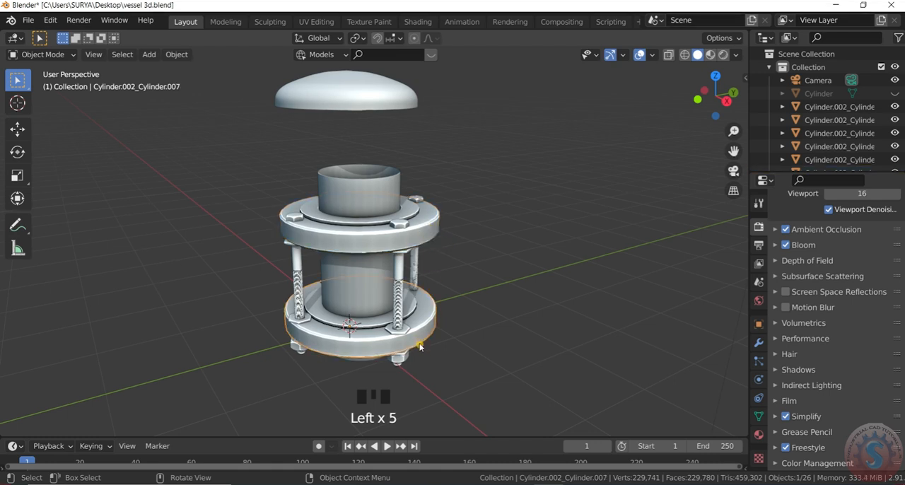
key(Delete)
click(401, 293)
key(Delete)
click(416, 279)
key(Delete)
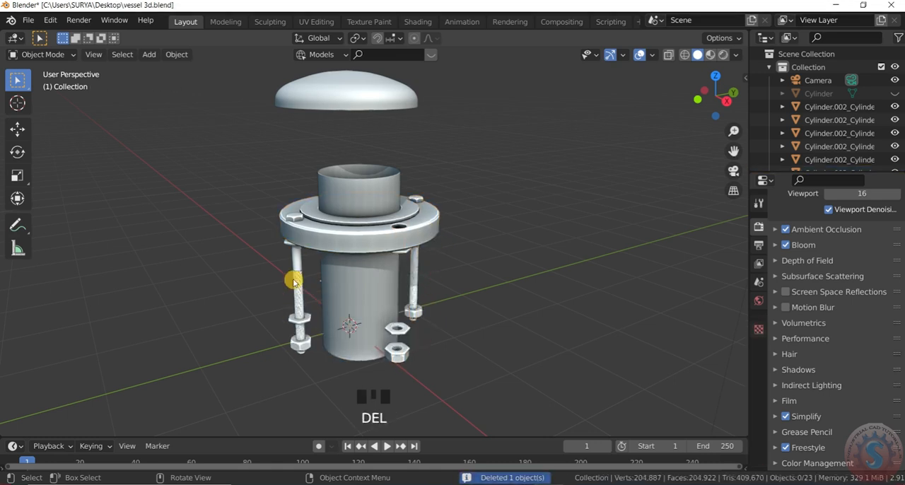
Delete the left bolt of the assembly together with its nuts.
click(300, 283)
key(Delete)
drag(310, 367, 274, 294)
key(Delete)
Try to delete the two loose front nuts with an area selection, and undo the deletion.
drag(415, 381, 387, 319)
key(Delete)
key(ctrl+z)
click(407, 375)
click(406, 330)
key(Delete)
key(ctrl+z)
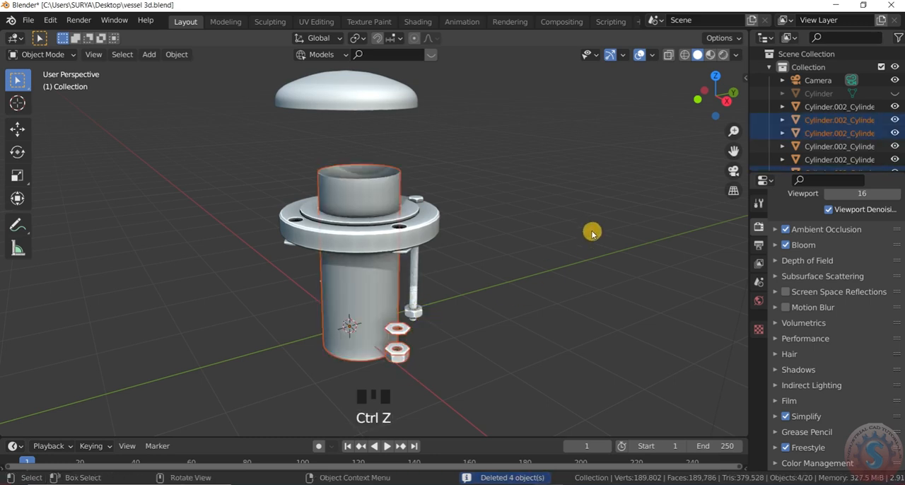
Delete the two loose front nuts and the neighbouring bolt pieces one after another.
drag(711, 99, 707, 106)
scroll(353, 370, up, 2)
click(343, 369)
key(Delete)
click(340, 327)
key(Delete)
click(342, 371)
key(Delete)
click(481, 304)
key(Delete)
drag(500, 387, 471, 314)
key(Delete)
Delete the rear bolt with its nut and the leftover pieces beneath the upper flange.
drag(721, 100, 615, 98)
scroll(594, 336, down, 2)
scroll(592, 339, up, 1)
drag(569, 395, 527, 277)
key(Delete)
click(568, 224)
key(Delete)
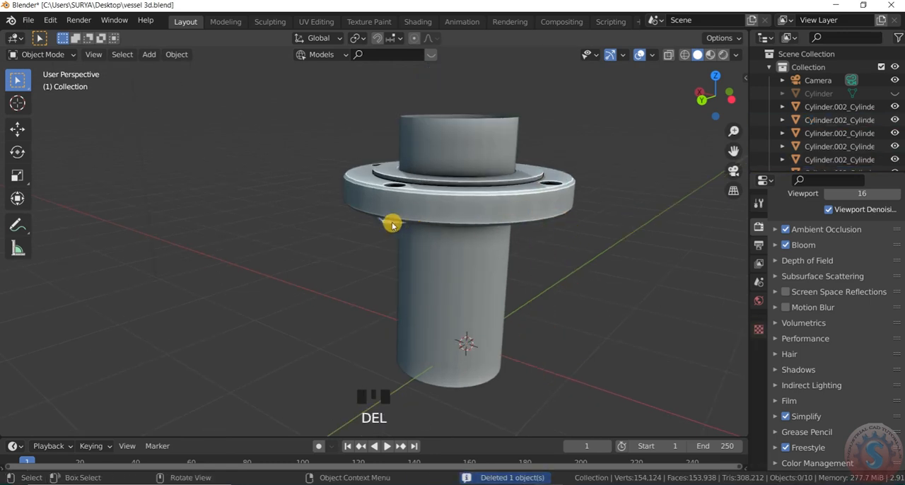
scroll(460, 267, down, 3)
scroll(432, 249, up, 3)
click(432, 248)
key(Delete)
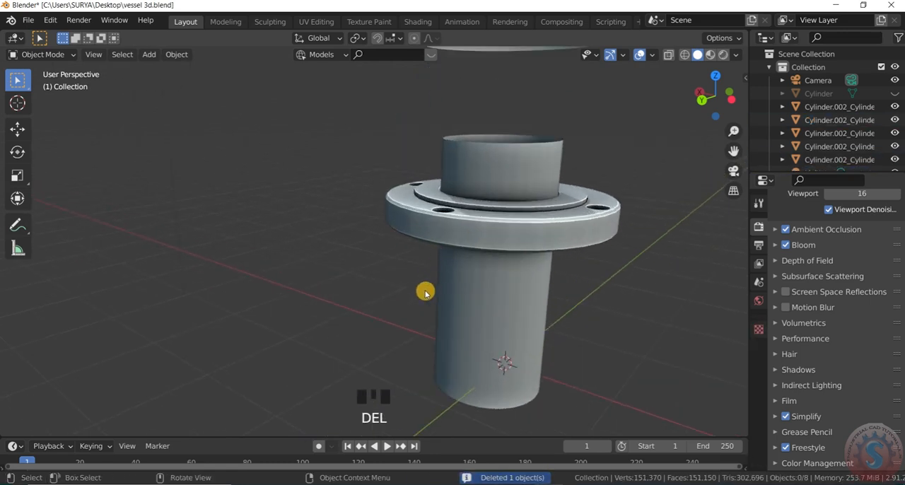
Delete the last two bolt leftovers under the flange's rim, leaving only the pipe and flange parts.
scroll(425, 287, down, 4)
drag(714, 92, 715, 104)
scroll(437, 243, up, 2)
click(362, 254)
key(Delete)
click(373, 243)
key(Delete)
Move the flange up along the Z axis to the upper end of the pipe.
drag(715, 92, 709, 120)
click(584, 220)
key(g)
key(z)
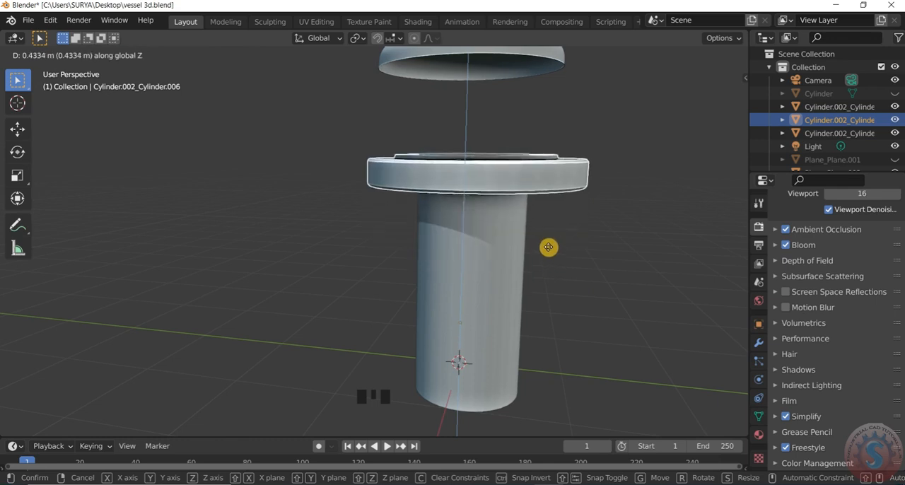
click(546, 249)
scroll(496, 304, down, 6)
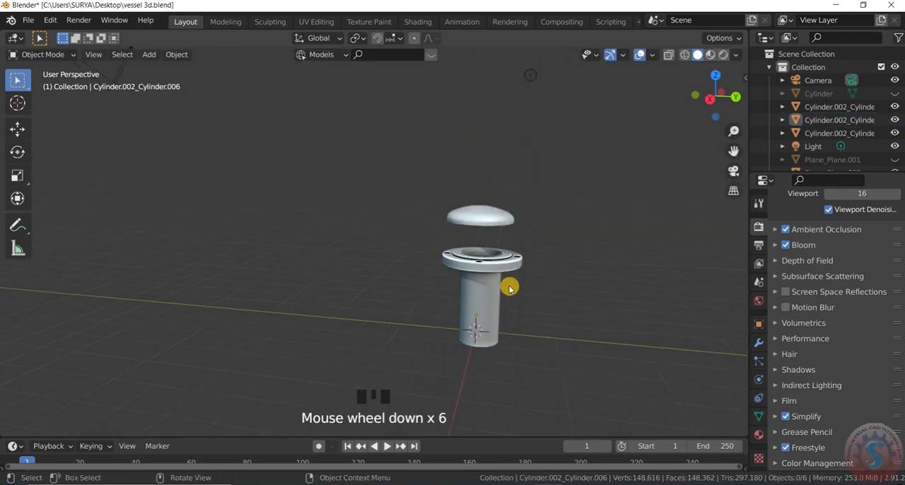
Select the pipe and flange parts in the right orthographic view and join them into one object.
key(KP_3)
drag(464, 307, 525, 384)
scroll(504, 286, up, 2)
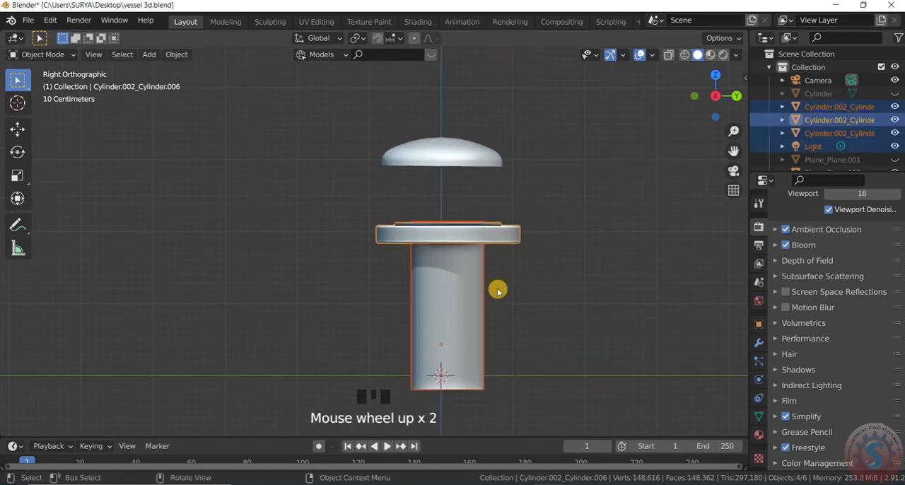
key(ctrl+j)
click(498, 291)
Scale the joined flanged pipe down and move it up along Z to the crown of the dish.
scroll(501, 314, down, 1)
click(473, 331)
key(s)
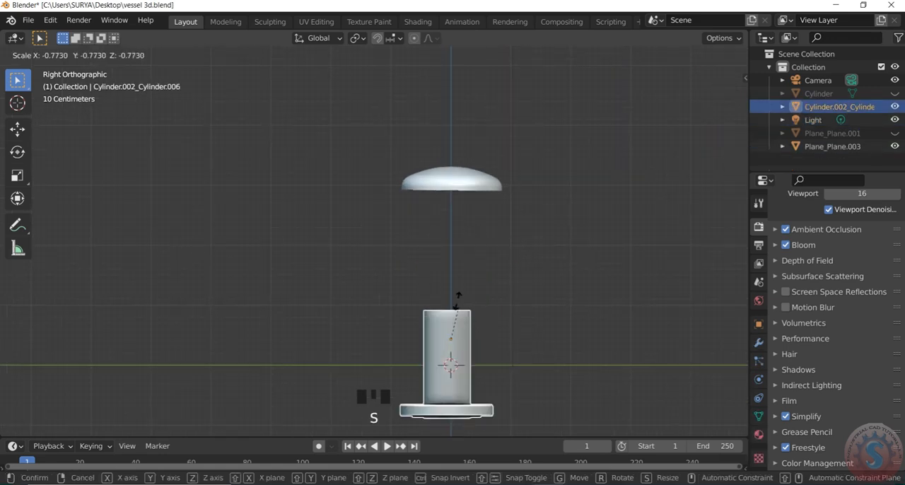
click(451, 339)
scroll(463, 345, up, 3)
key(g)
key(z)
click(479, 64)
scroll(436, 106, up, 6)
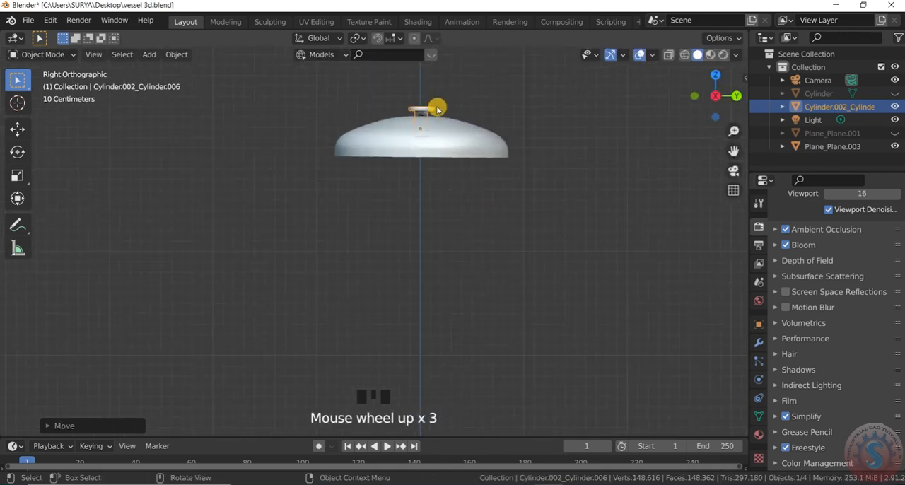
Try to resize the flanged pipe on top of the dish, and undo the resize.
key(KP_7)
key(KP_0)
scroll(430, 181, up, 2)
key(KP_0)
scroll(424, 209, down, 1)
key(KP_3)
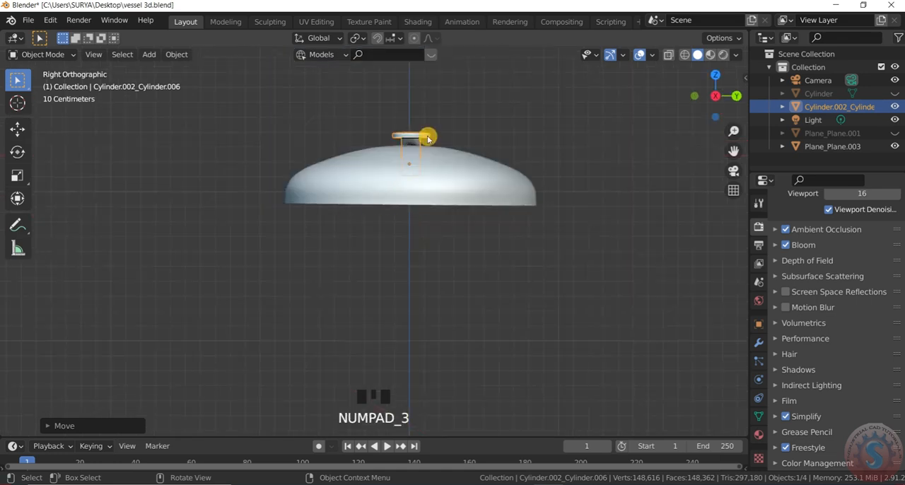
scroll(416, 136, up, 2)
key(s)
key(z)
click(419, 89)
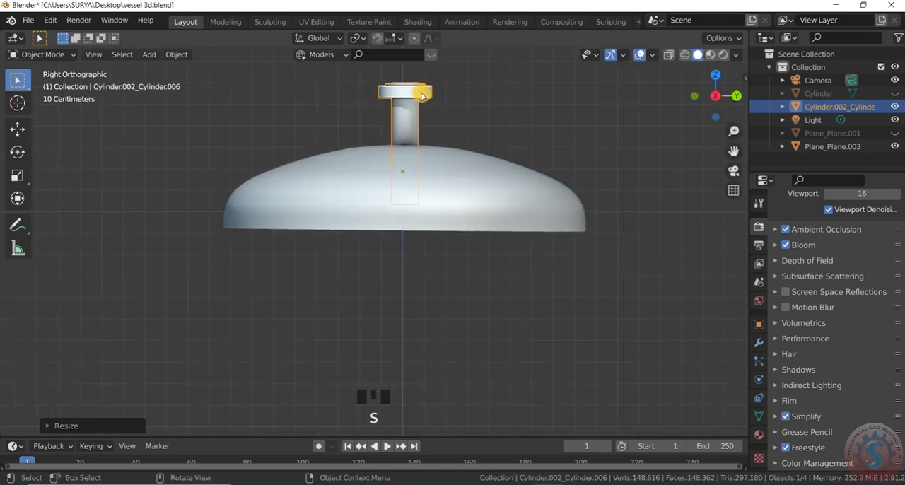
key(ctrl+z)
Move the flanged pipe up along Z clear of the dish and scale it down slightly.
scroll(440, 142, up, 2)
key(g)
key(z)
click(421, 75)
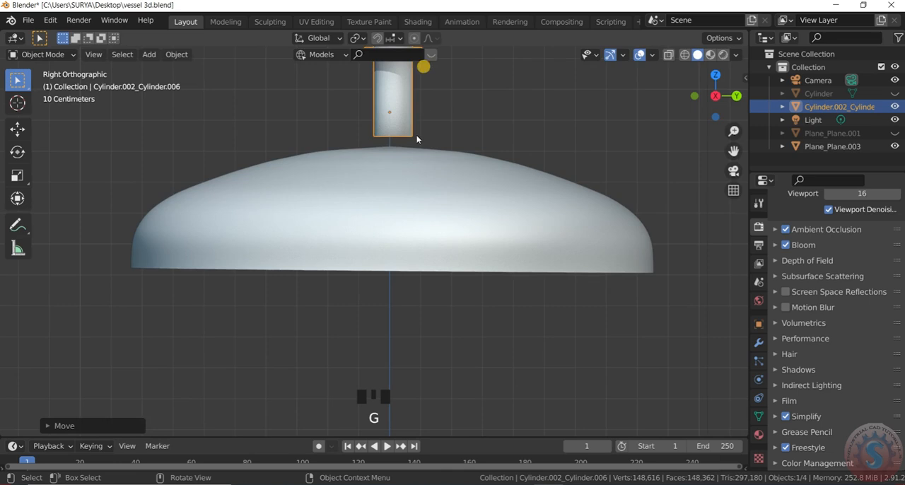
scroll(420, 99, up, 3)
key(s)
click(402, 126)
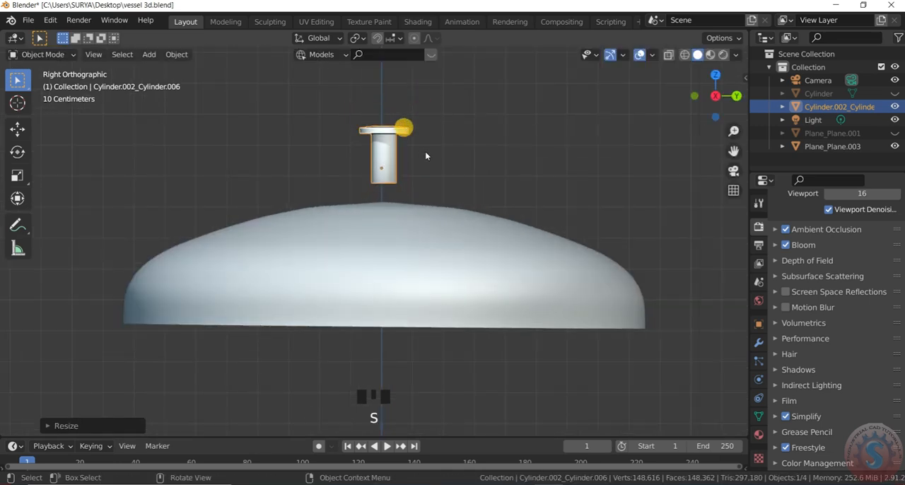
In the top view, move the flanged pipe about 1.12 m along negative X, outside the dish.
key(KP_7)
scroll(417, 212, up, 3)
scroll(424, 192, up, 1)
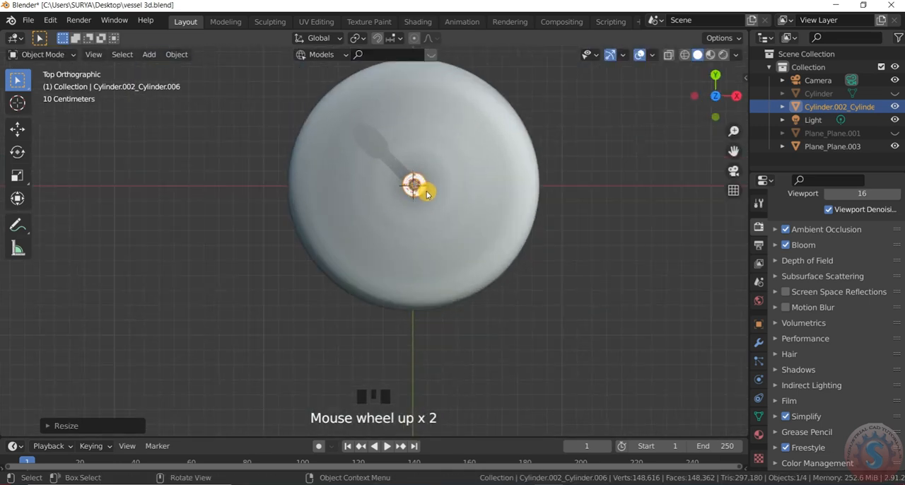
key(g)
key(x)
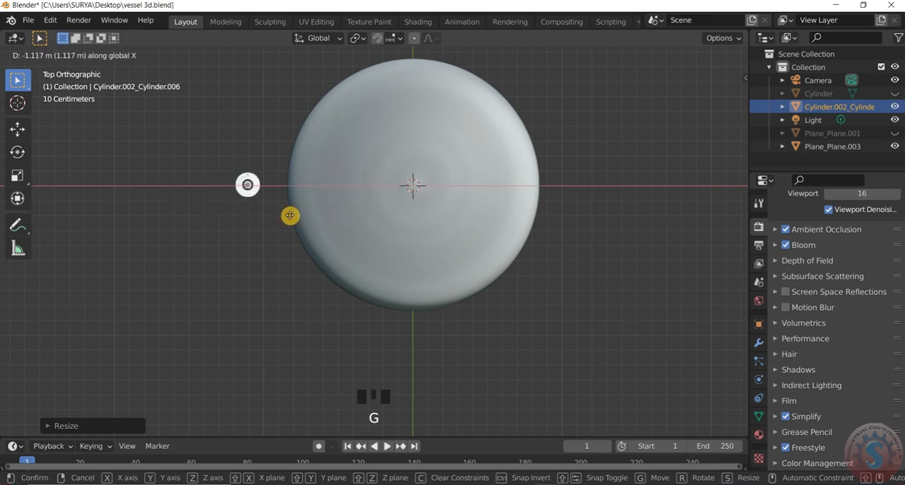
click(290, 216)
Put the flanged pipe into Edit Mode and separate its mesh by loose parts again.
scroll(283, 198, up, 8)
click(295, 205)
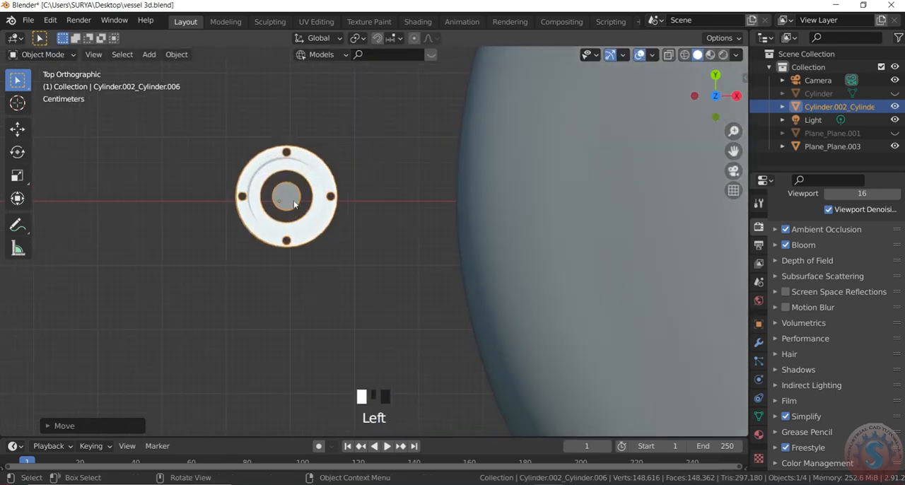
scroll(295, 206, down, 3)
scroll(294, 216, up, 2)
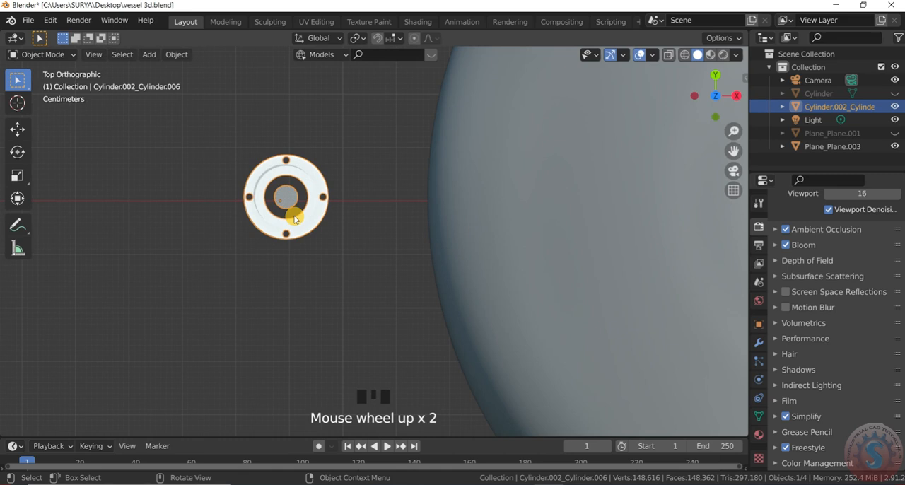
click(143, 58)
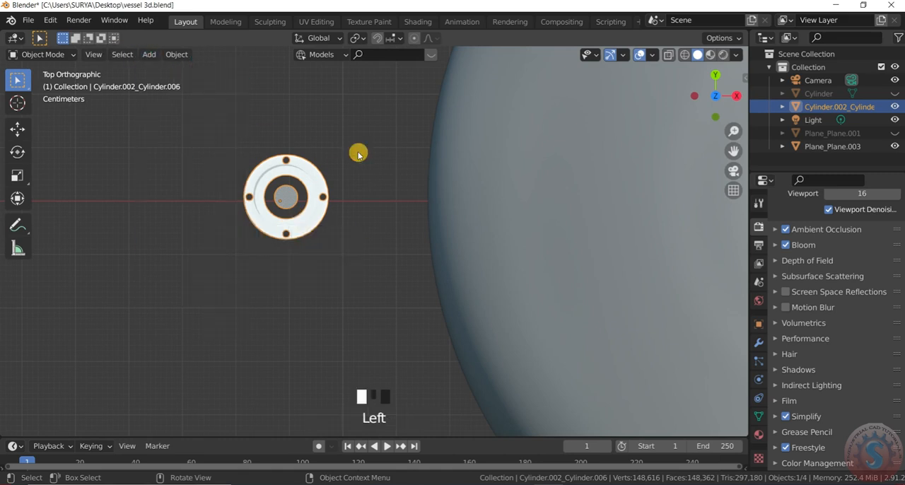
click(342, 129)
click(304, 168)
click(67, 54)
click(32, 83)
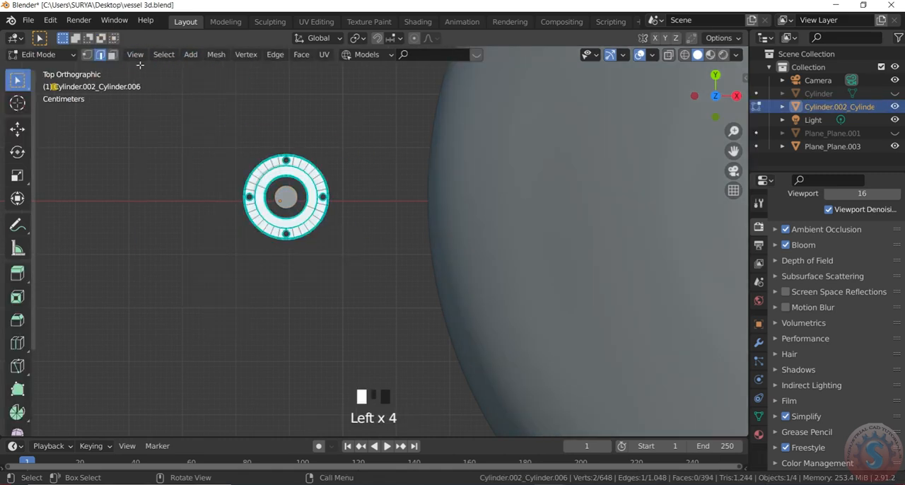
click(193, 55)
click(218, 54)
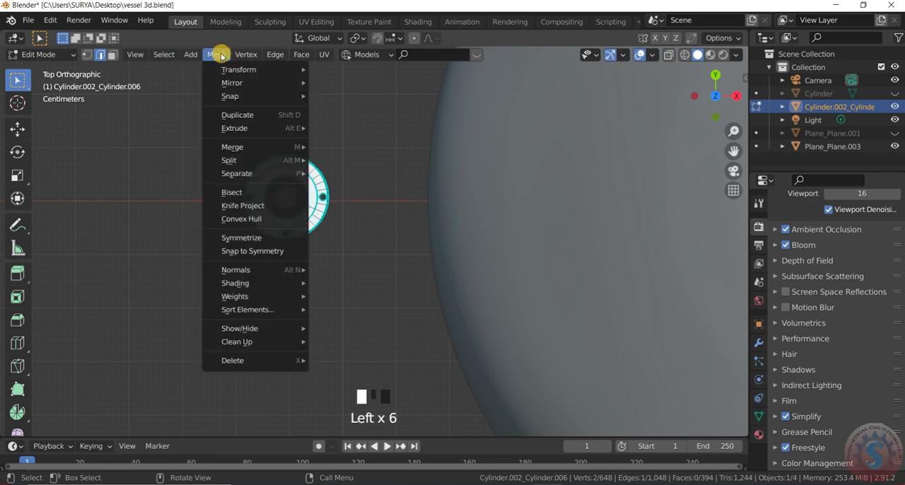
mouse_move(270, 175)
click(344, 202)
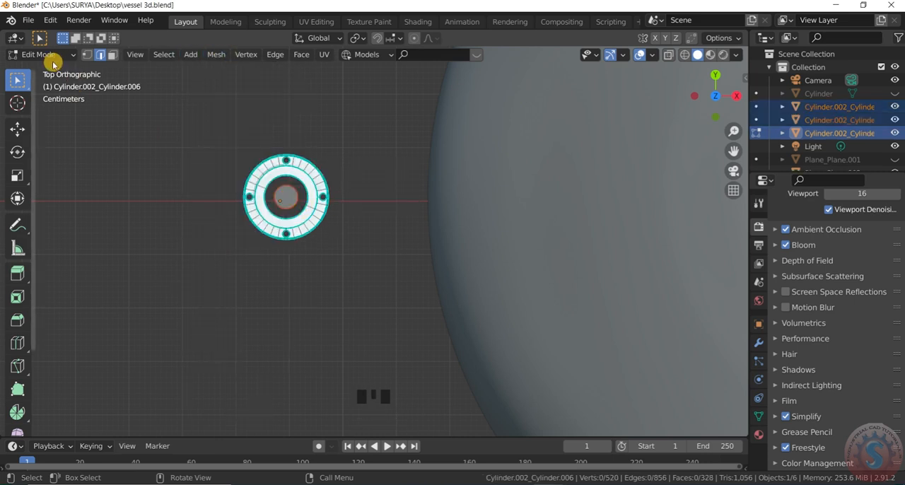
Return to Object Mode and delete the small disc inside the pipe's bore.
click(51, 57)
click(44, 70)
click(288, 198)
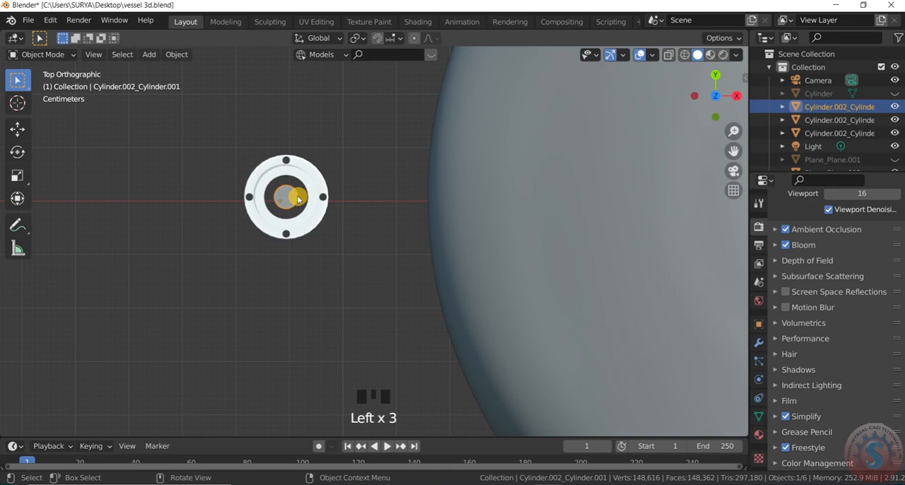
key(Delete)
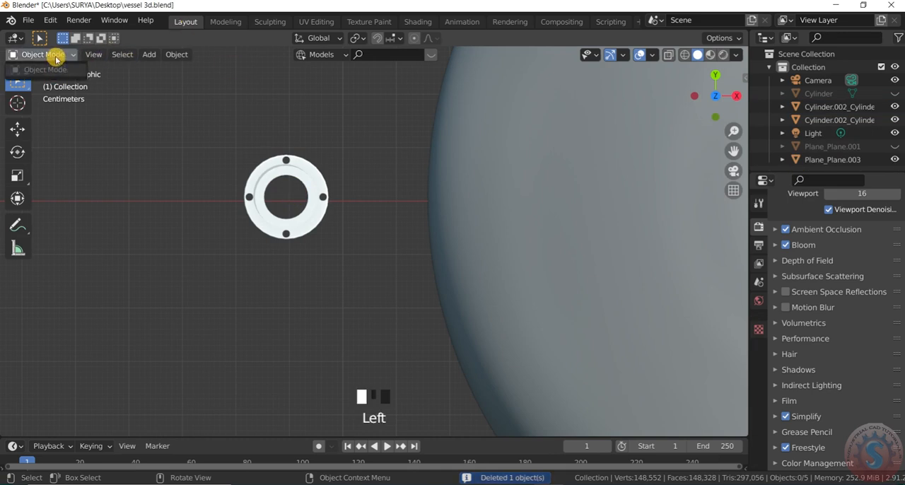
Inspect the separated flange and pipe beside the dish in perspective.
scroll(308, 260, down, 2)
drag(713, 104, 714, 32)
drag(348, 253, 284, 195)
scroll(351, 226, up, 2)
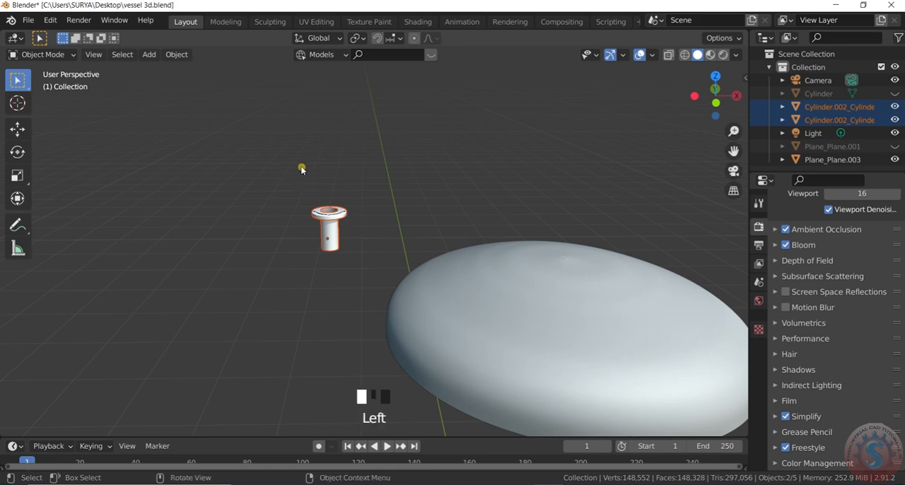
click(333, 223)
scroll(259, 115, down, 2)
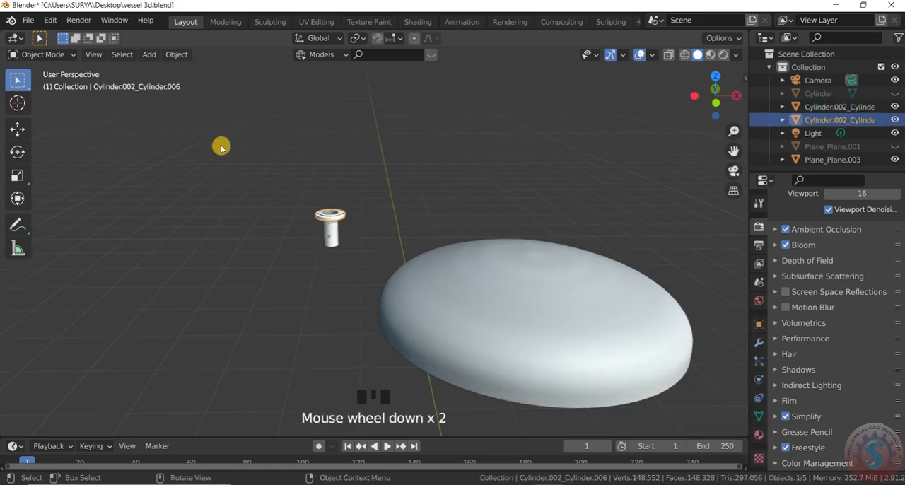
scroll(233, 152, up, 3)
scroll(241, 106, down, 2)
scroll(236, 50, up, 2)
click(177, 54)
click(85, 309)
scroll(106, 277, up, 2)
scroll(108, 283, down, 4)
In the top view, move the selected flange and pipe along X onto the dish's edge and back outside it.
key(KP_7)
scroll(335, 333, down, 6)
scroll(337, 283, up, 9)
click(289, 253)
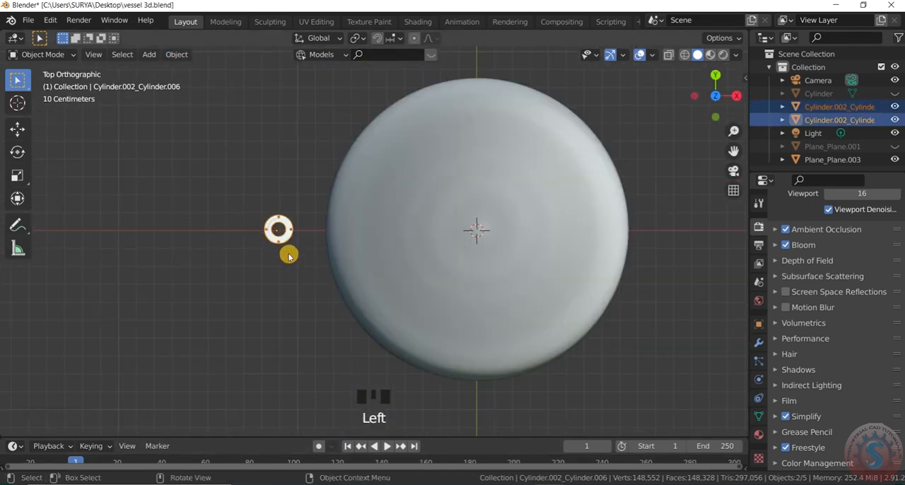
scroll(284, 256, down, 2)
key(g)
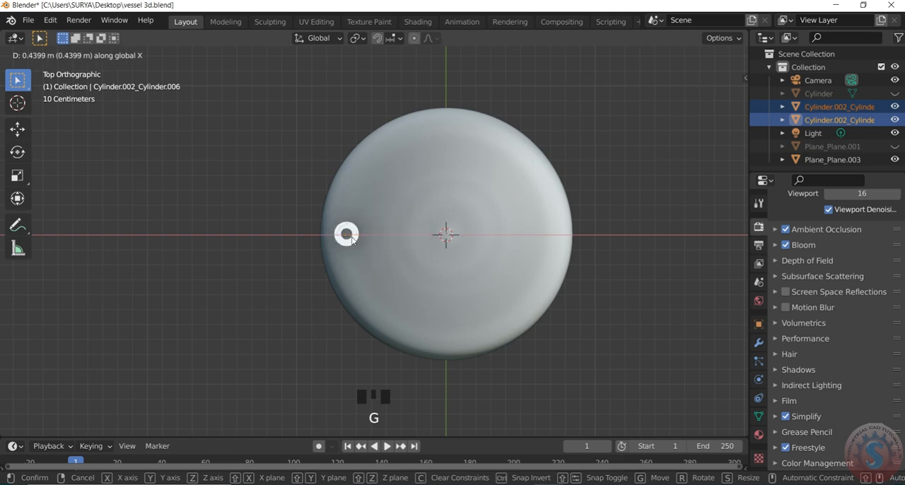
click(351, 240)
scroll(350, 246, up, 3)
key(g)
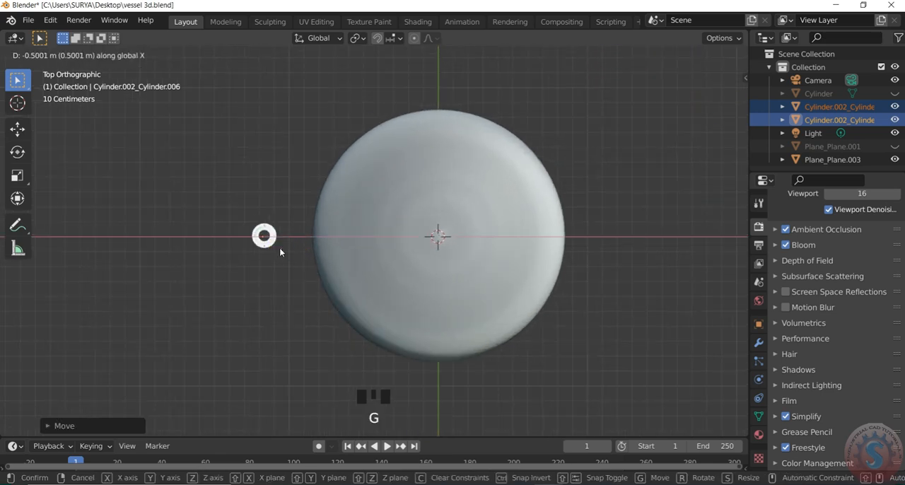
click(273, 235)
Add a cylinder mesh at the 3D cursor below the dish and scale it down well below the dish's diameter.
scroll(273, 233, up, 4)
key(shift+a)
mouse_move(283, 218)
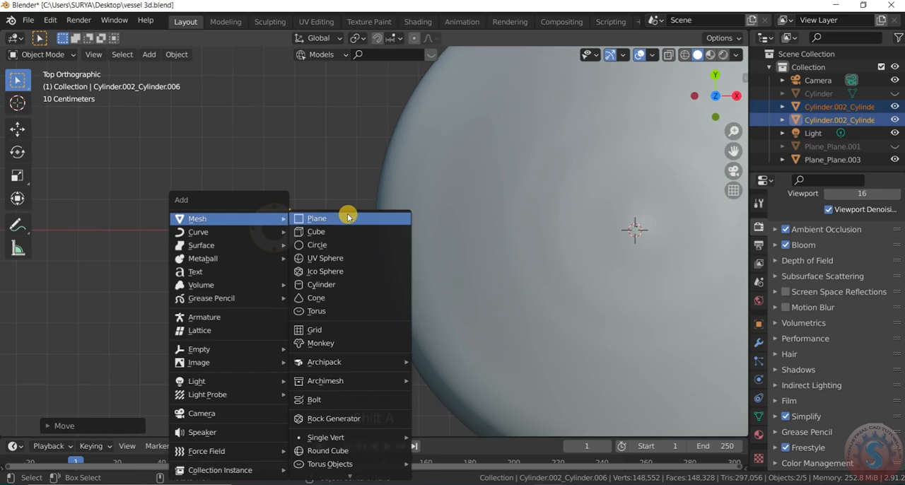
click(329, 285)
scroll(333, 227, down, 8)
drag(719, 104, 693, 34)
scroll(533, 301, down, 3)
scroll(491, 357, up, 2)
key(s)
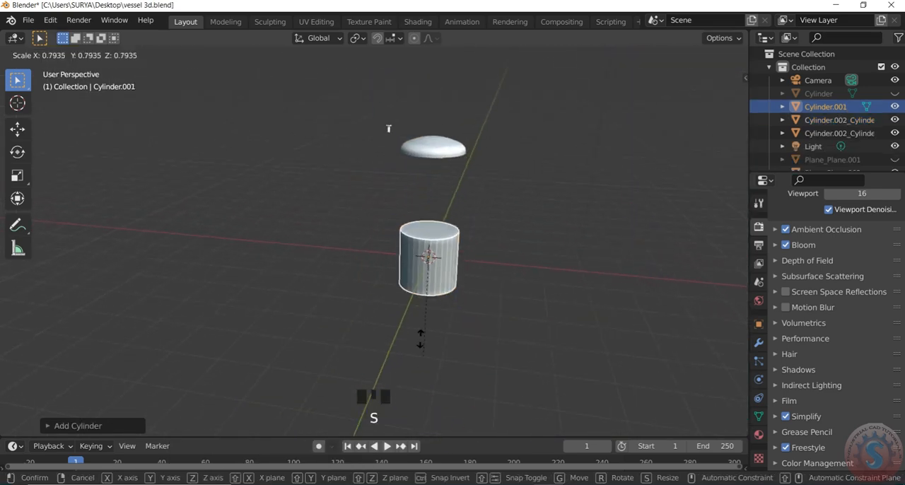
click(427, 278)
Raise the new cylinder along Z to the dish's height and move it along X to the outer side of the flange.
key(g)
key(z)
click(436, 149)
key(KP_7)
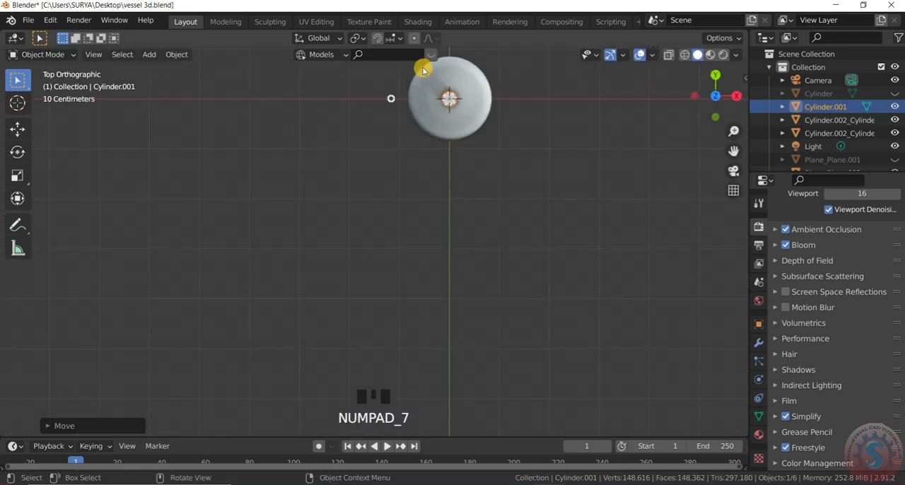
scroll(428, 170, up, 7)
scroll(428, 192, down, 4)
scroll(441, 287, up, 5)
key(g)
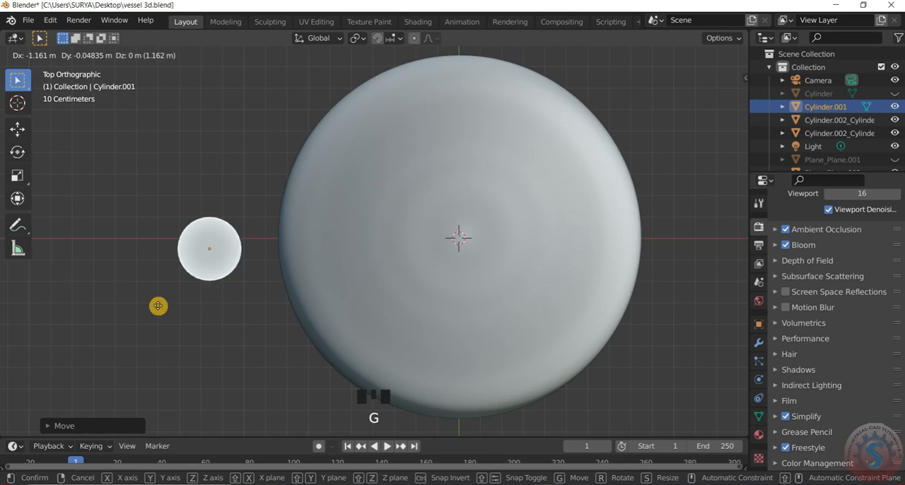
key(x)
click(144, 284)
Scale the cylinder down to less than the flange's diameter and move it along X onto the flange.
scroll(169, 261, up, 8)
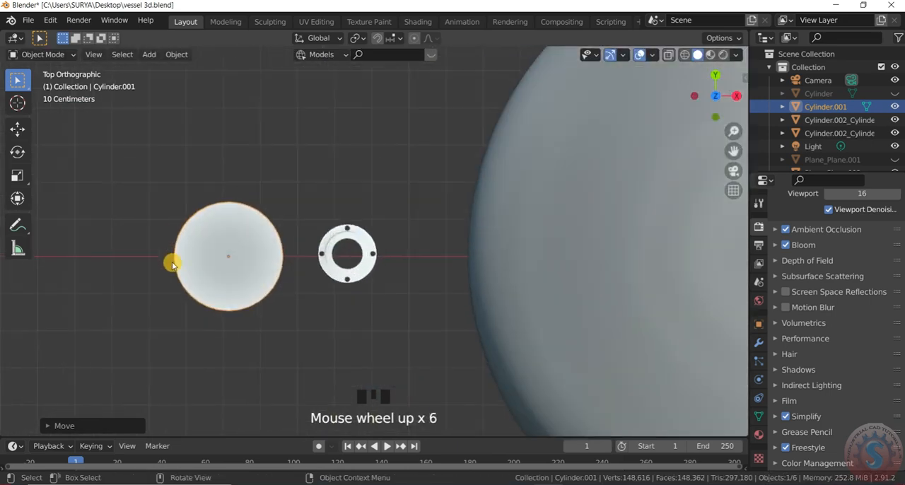
key(s)
click(265, 283)
key(g)
key(x)
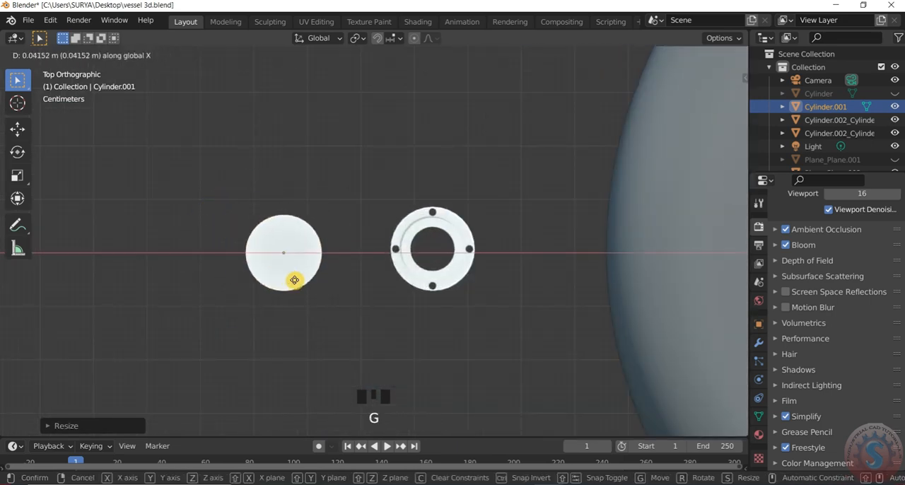
click(437, 279)
Shrink the cylinder to less than the bore's diameter and centre it inside the flange's bore.
scroll(441, 271, up, 4)
key(s)
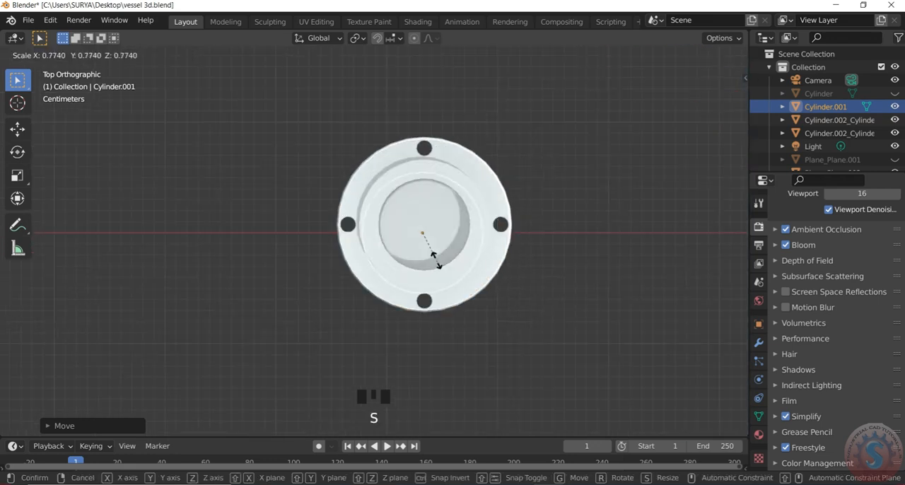
click(433, 247)
scroll(432, 256, up, 2)
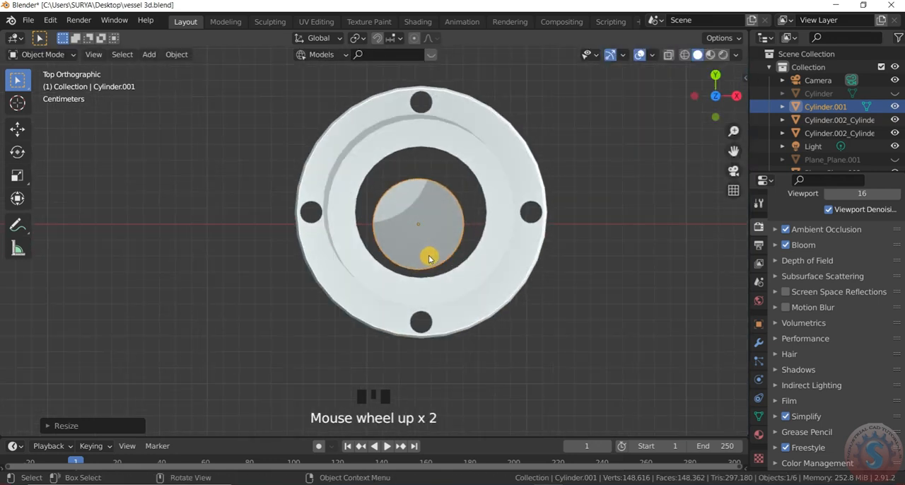
key(g)
click(433, 246)
Enlarge and recentre the cylinder so that its outline matches the edge of the flange's bore.
scroll(448, 218, up, 3)
key(s)
click(467, 227)
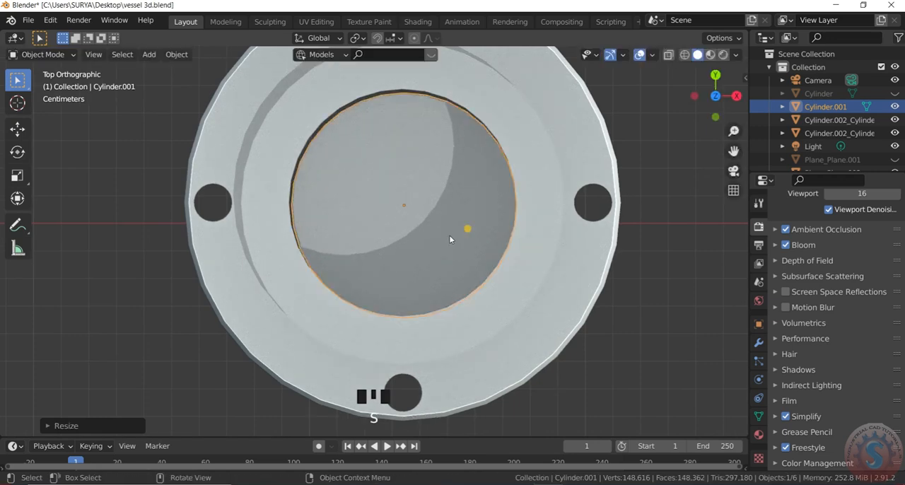
scroll(457, 211, up, 1)
key(s)
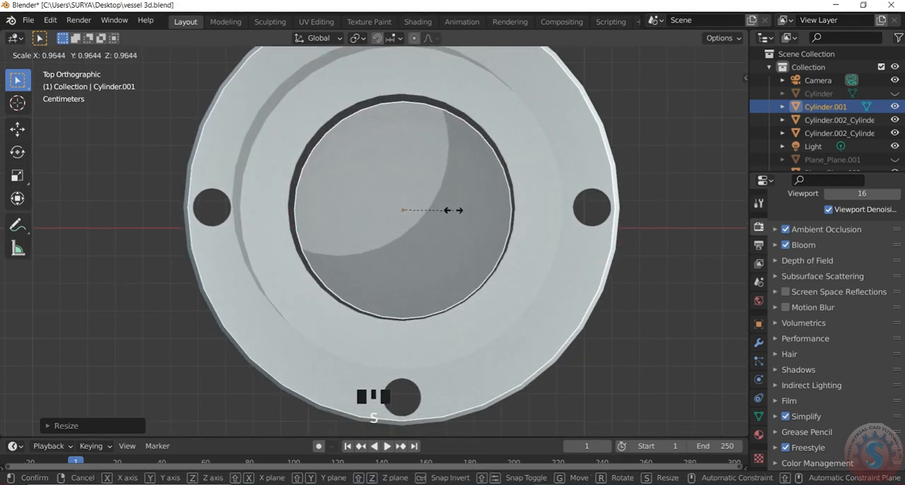
click(453, 210)
scroll(448, 220, down, 1)
key(g)
click(448, 220)
key(s)
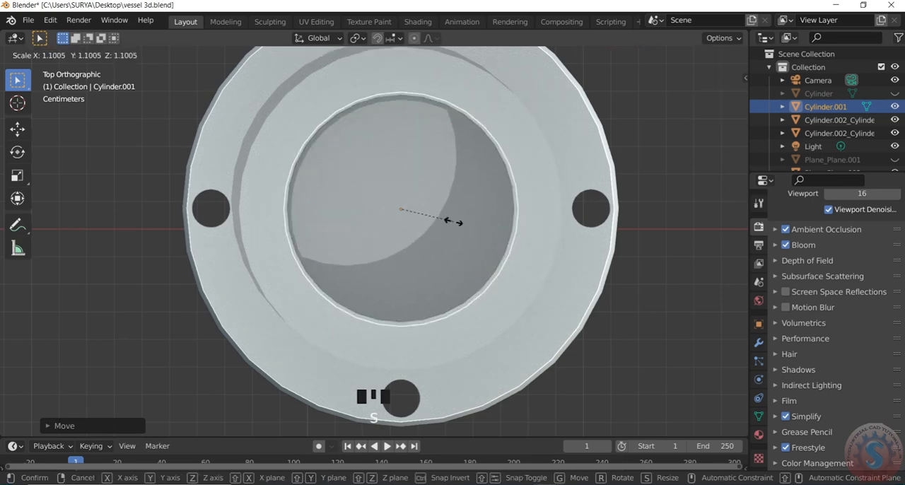
click(455, 222)
Inspect the cylinder fitted inside the flanged pipe in perspective.
scroll(456, 223, down, 6)
drag(714, 94, 636, 102)
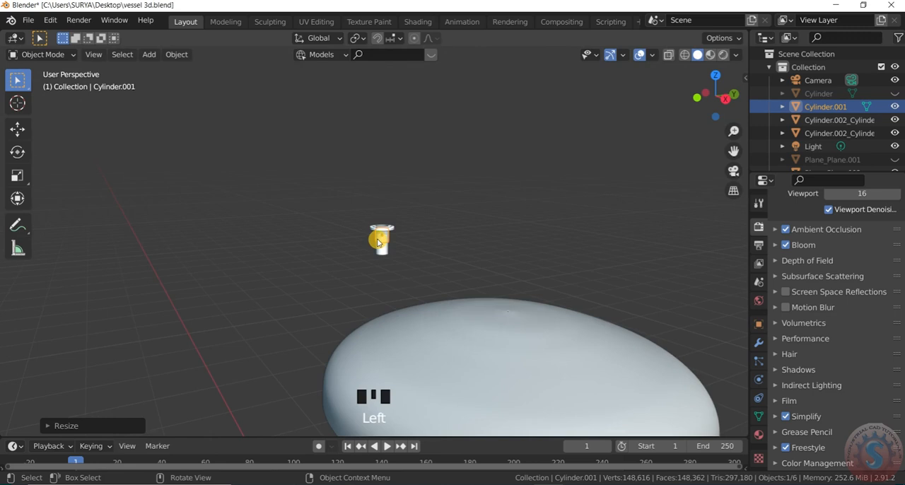
scroll(377, 239, up, 5)
click(420, 247)
scroll(417, 246, up, 7)
click(385, 247)
scroll(391, 246, up, 3)
scroll(391, 245, down, 10)
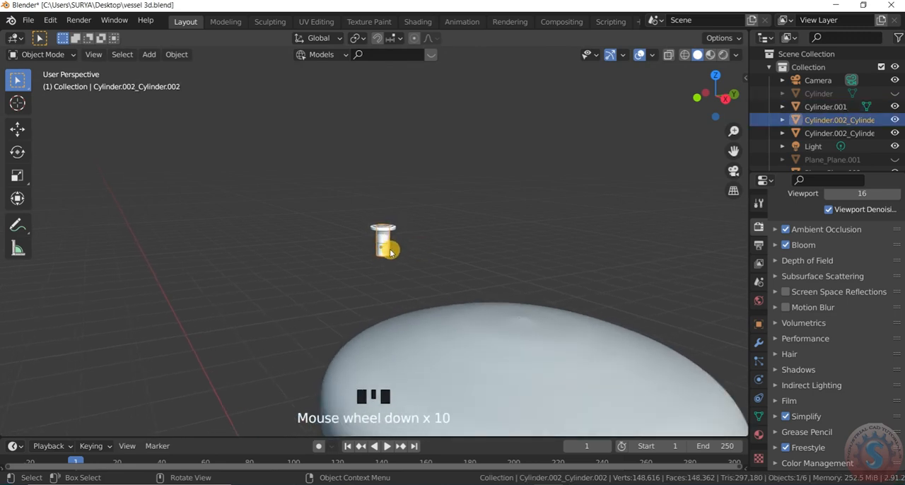
key(KP_7)
scroll(283, 224, down, 11)
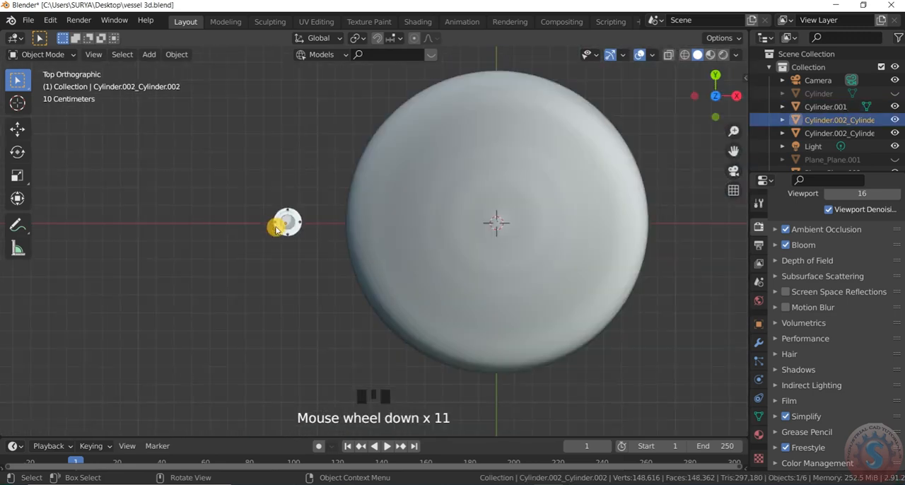
key(g)
click(305, 214)
key(g)
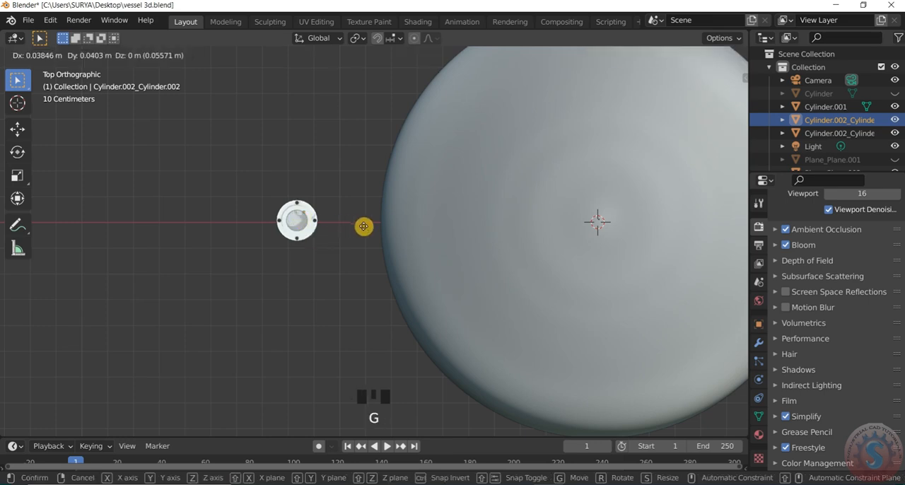
click(299, 210)
scroll(297, 217, up, 5)
Select the bore cylinder and move it about 0.5 m along X out of the flange onto the dish.
click(302, 232)
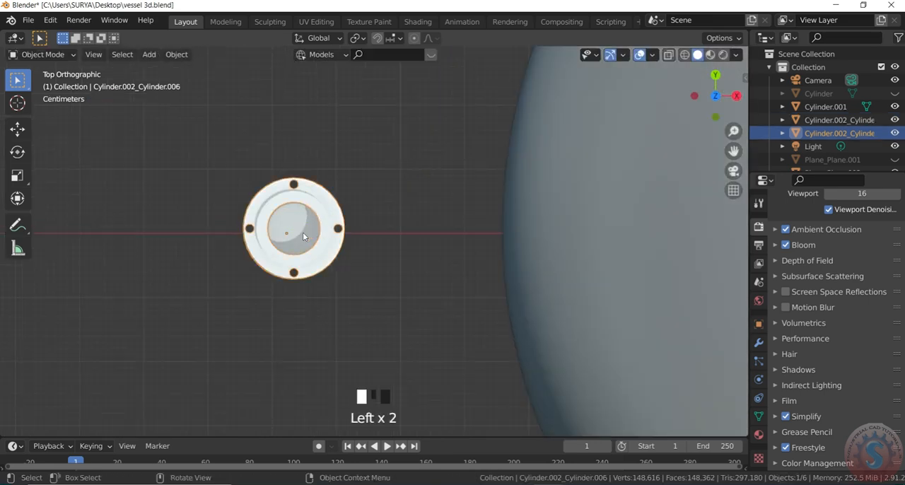
click(305, 237)
key(g)
key(x)
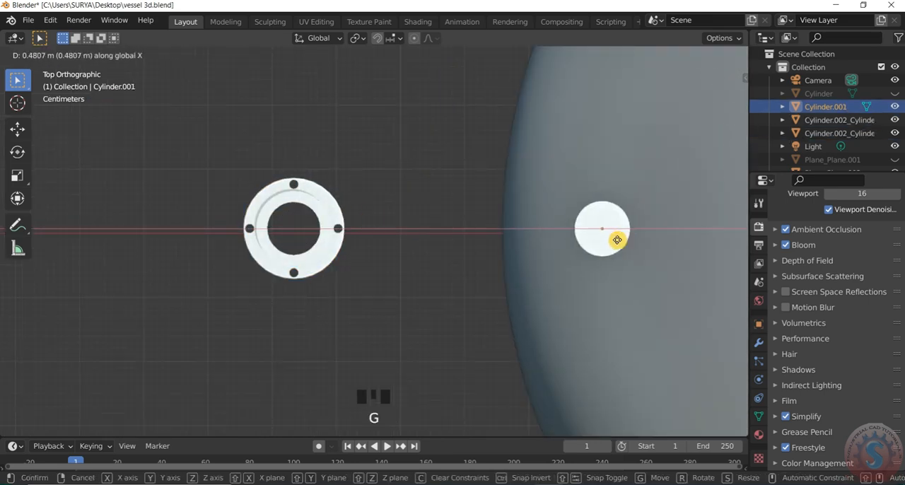
click(625, 240)
Examine the cylinder's position near the dish's edge from the top, perspective and camera views.
scroll(262, 259, down, 5)
scroll(330, 255, up, 3)
scroll(325, 262, down, 1)
scroll(352, 252, up, 3)
scroll(357, 252, down, 2)
scroll(330, 252, up, 4)
scroll(339, 241, down, 2)
scroll(356, 206, down, 4)
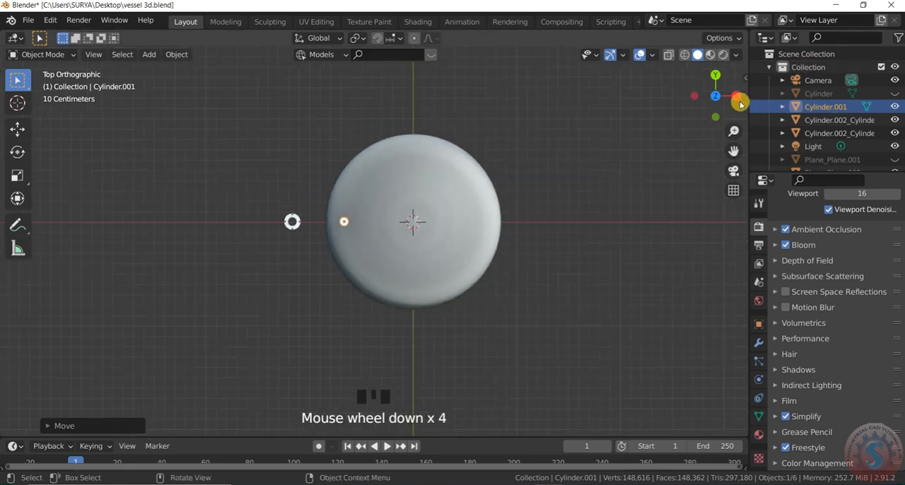
drag(740, 97, 736, 127)
key(KP_0)
key(KP_0)
key(KP_7)
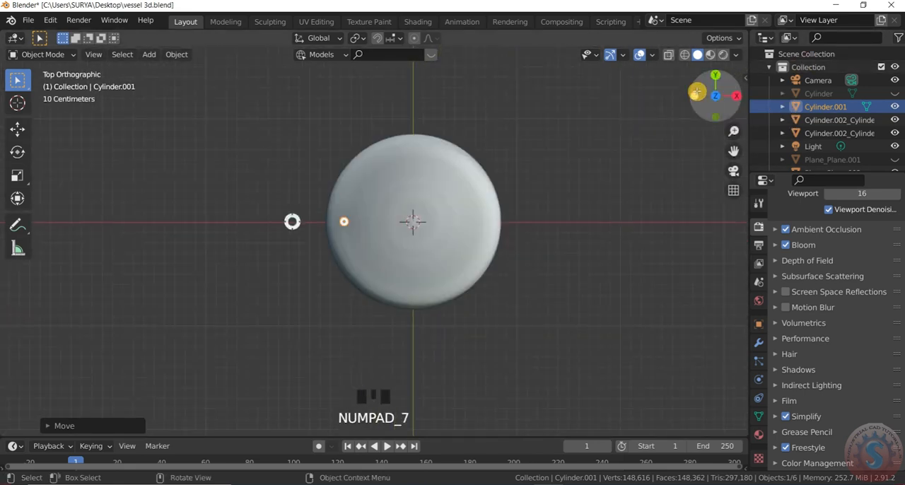
scroll(346, 226, up, 6)
scroll(320, 242, down, 3)
scroll(319, 242, up, 1)
scroll(314, 240, down, 2)
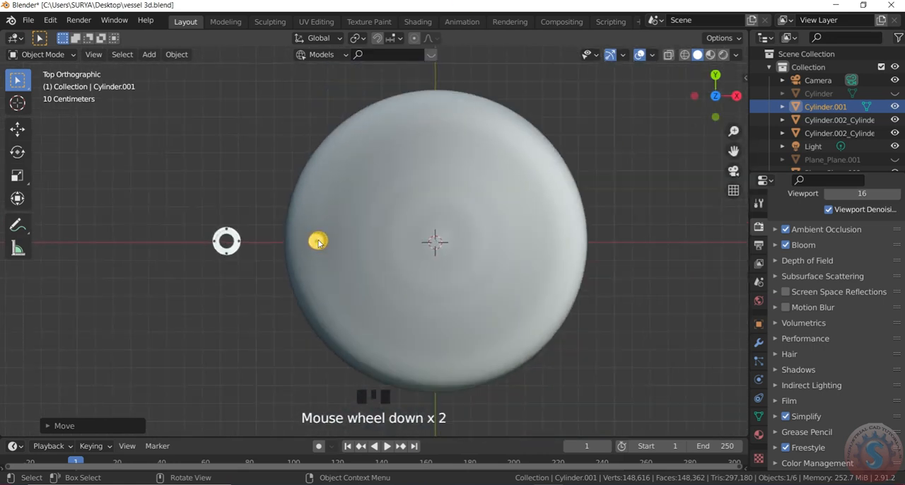
scroll(313, 240, up, 3)
Duplicate the dish cylinder about 1.35 m along X onto the opposite side of the dish.
key(s)
click(317, 244)
scroll(328, 263, down, 4)
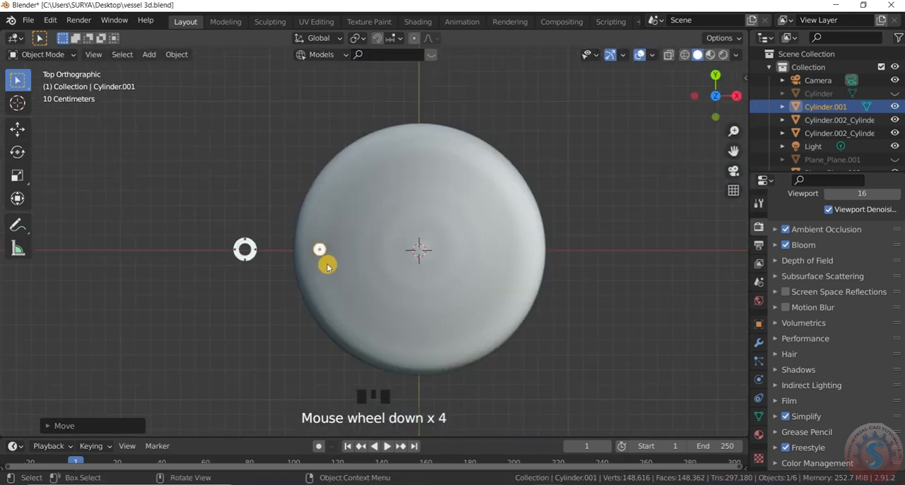
scroll(337, 262, up, 2)
key(shift+d)
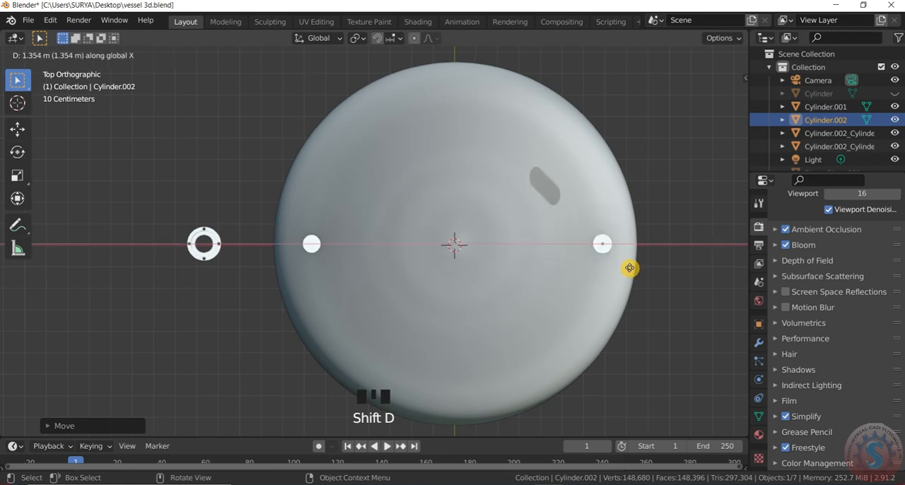
click(629, 267)
scroll(597, 273, down, 2)
scroll(575, 261, up, 2)
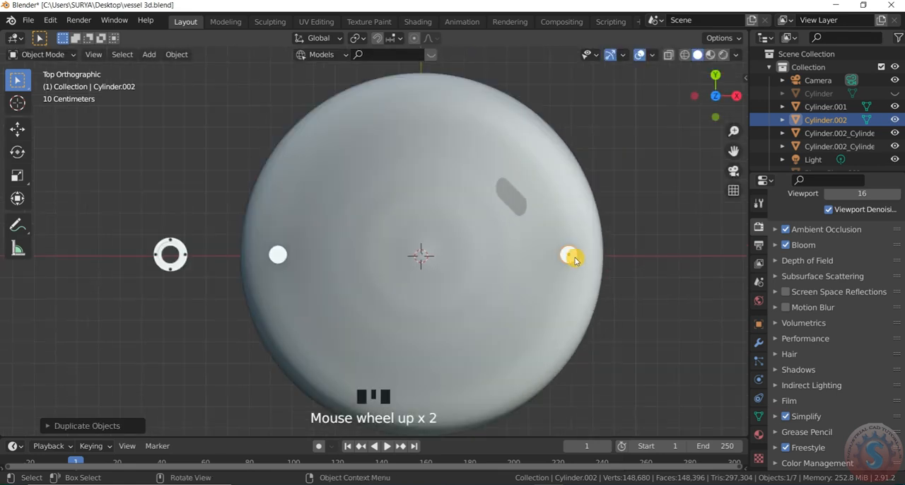
Try duplicating both dish cylinders with a rotation around the dish centre, and undo the duplication.
shift+click(278, 255)
key(shift+d)
key(r)
click(430, 117)
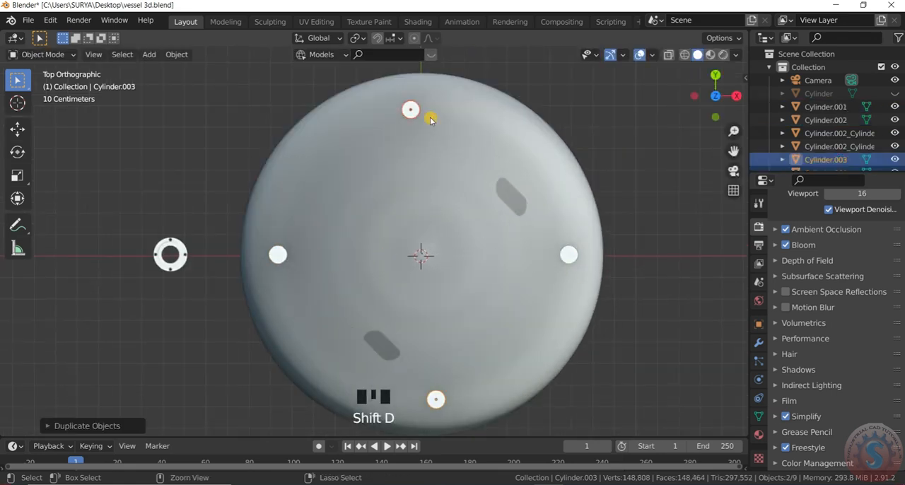
key(ctrl+z)
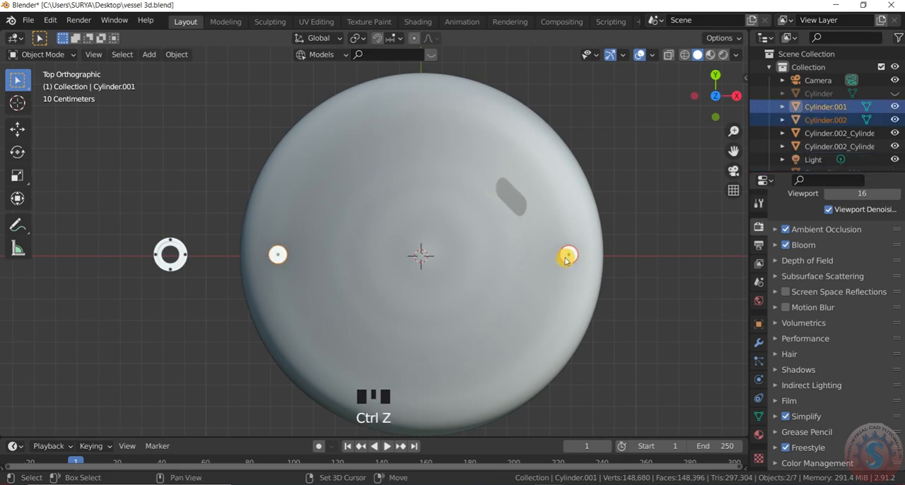
Duplicate the two opposite cylinders and rotate the copies a quarter turn around the dish centre onto the Y axis.
scroll(561, 241, down, 2)
scroll(600, 236, up, 1)
click(610, 261)
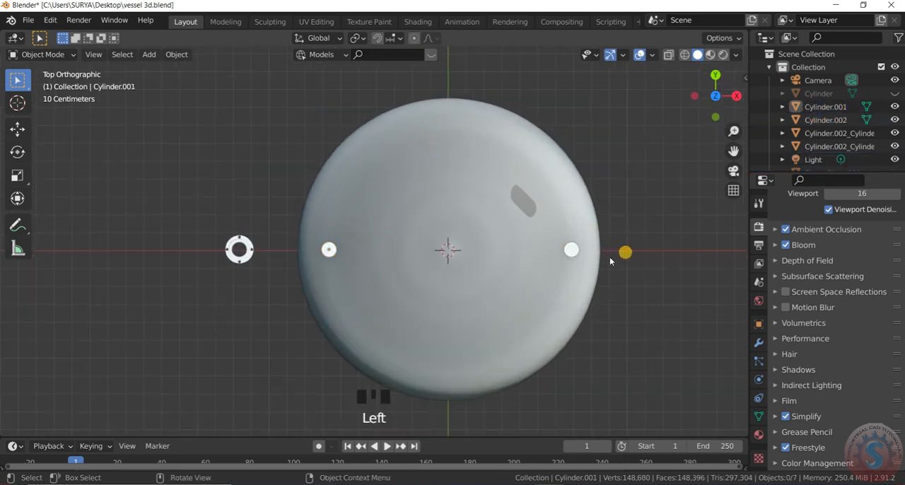
shift+click(330, 250)
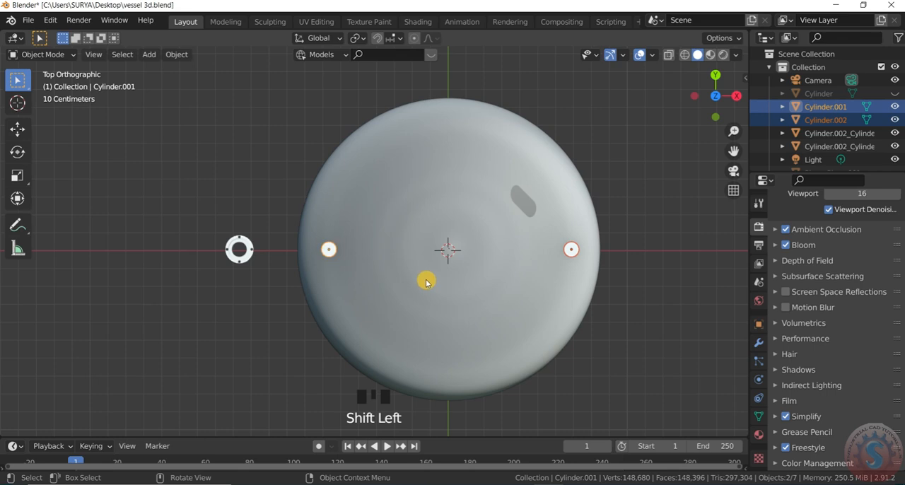
key(r)
right_click(436, 265)
key(shift+d)
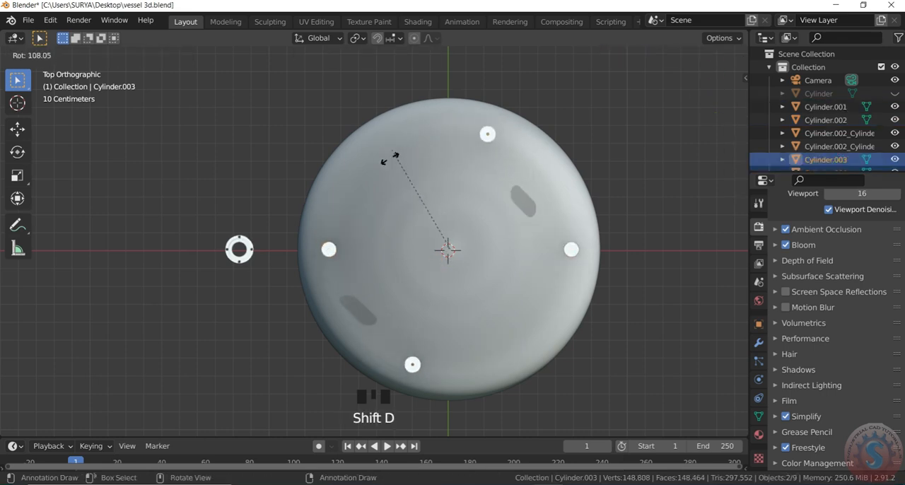
click(495, 116)
Enlarge the cylinder on the positive Y side of the dish about its own centre.
key(s)
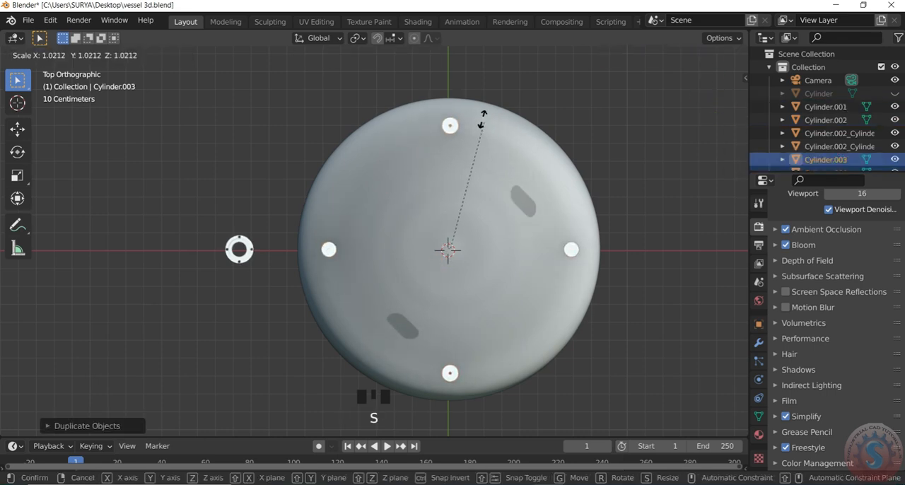
right_click(461, 132)
click(456, 134)
key(s)
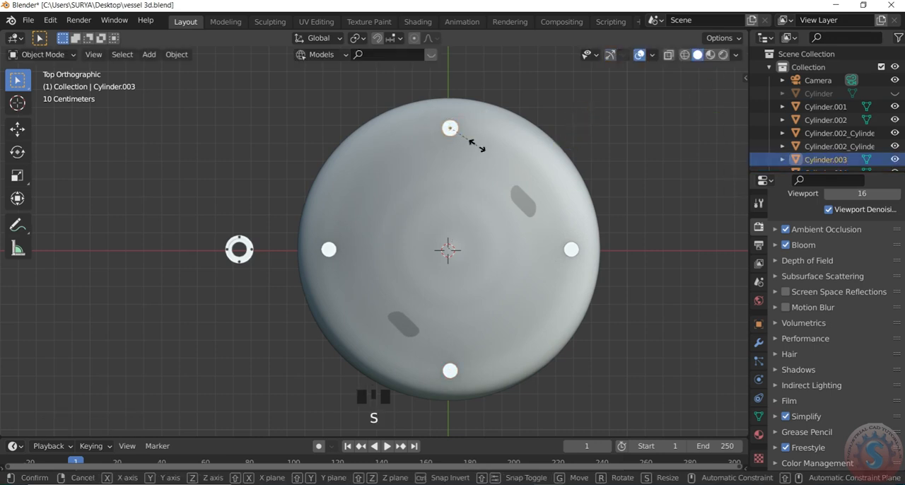
click(498, 164)
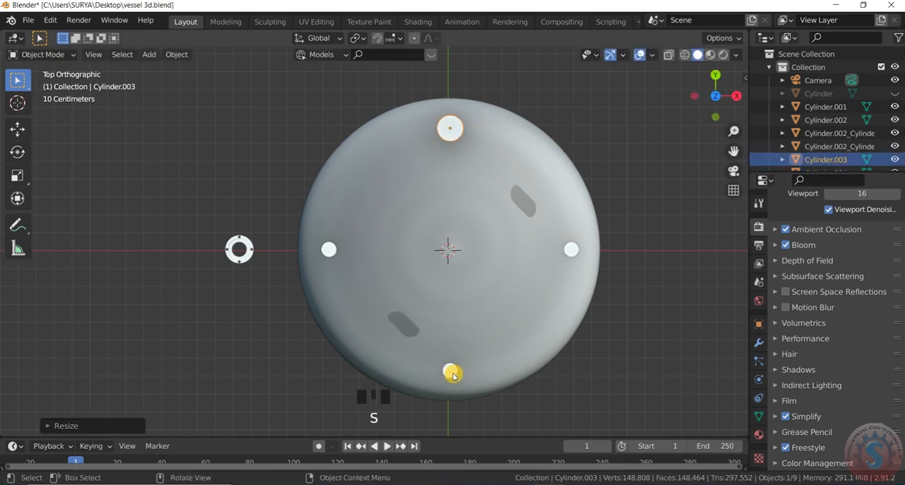
Duplicate the two Y-axis cylinders and rotate the copies around the dish centre to a diagonal between the existing cylinders.
click(450, 371)
shift+click(458, 133)
key(shift+d)
key(r)
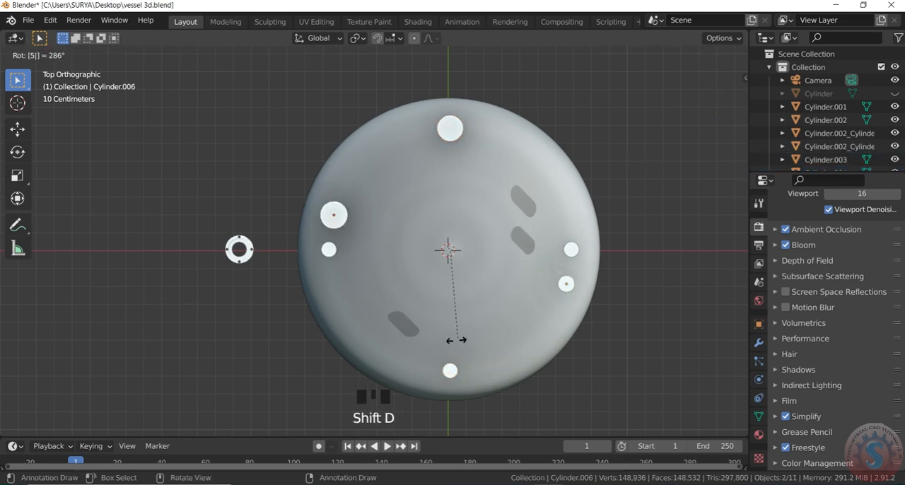
right_click(506, 276)
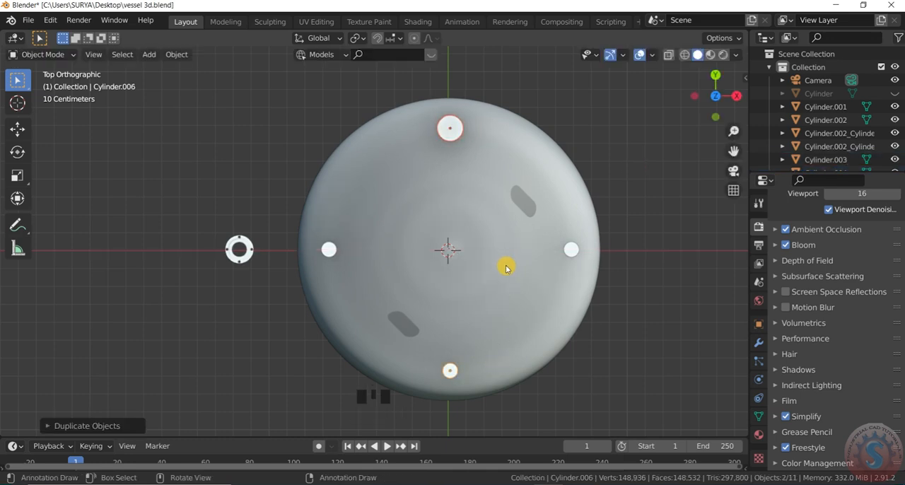
key(r)
click(505, 219)
Delete the small diagonal cylinder copy and keep the large diagonal one.
scroll(525, 297, up, 2)
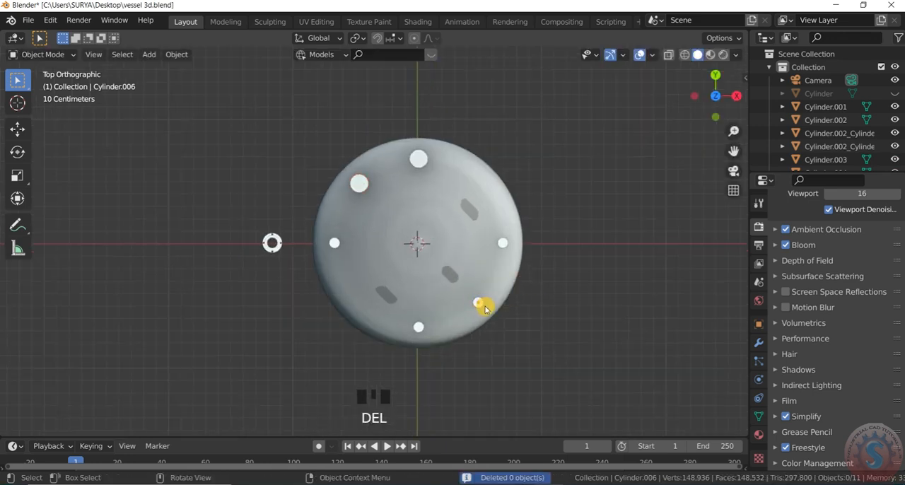
key(Delete)
scroll(431, 228, down, 2)
scroll(408, 202, up, 2)
click(386, 194)
key(Delete)
key(ctrl+z)
scroll(414, 213, up, 3)
scroll(418, 217, down, 3)
Examine the cylinder layout on the dish from the perspective, camera and top views.
drag(711, 101, 732, 71)
key(KP_0)
key(KP_7)
scroll(444, 353, down, 8)
scroll(453, 263, up, 3)
scroll(418, 240, up, 6)
scroll(424, 205, down, 3)
scroll(374, 147, up, 2)
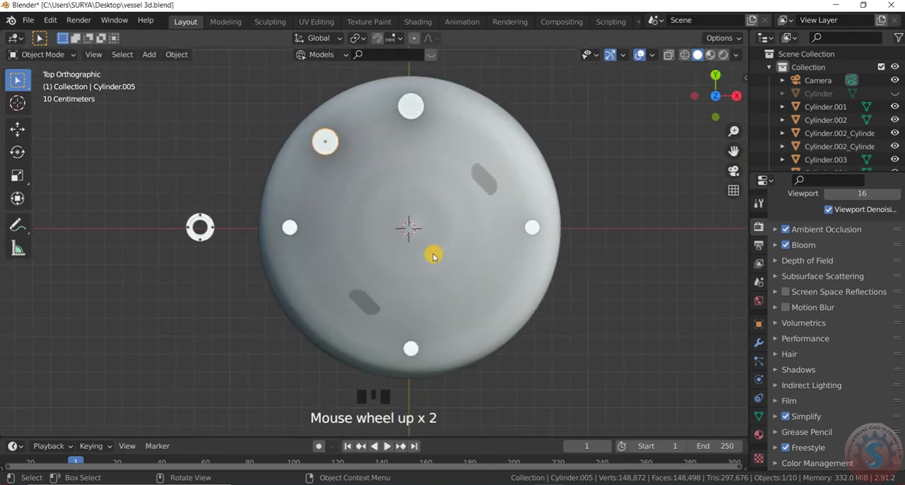
Duplicate the two X-axis cylinders and rotate the copies around the dish centre onto the free diagonal.
scroll(363, 212, down, 1)
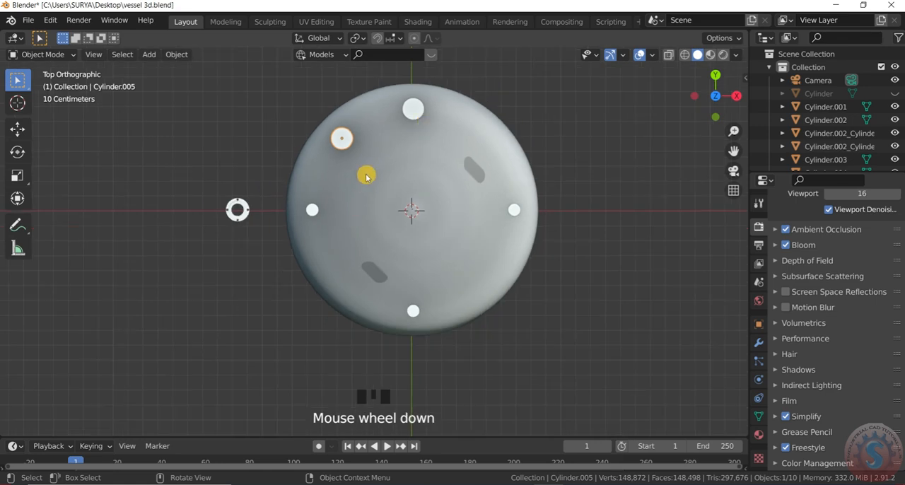
shift+click(309, 212)
key(shift+d)
key(r)
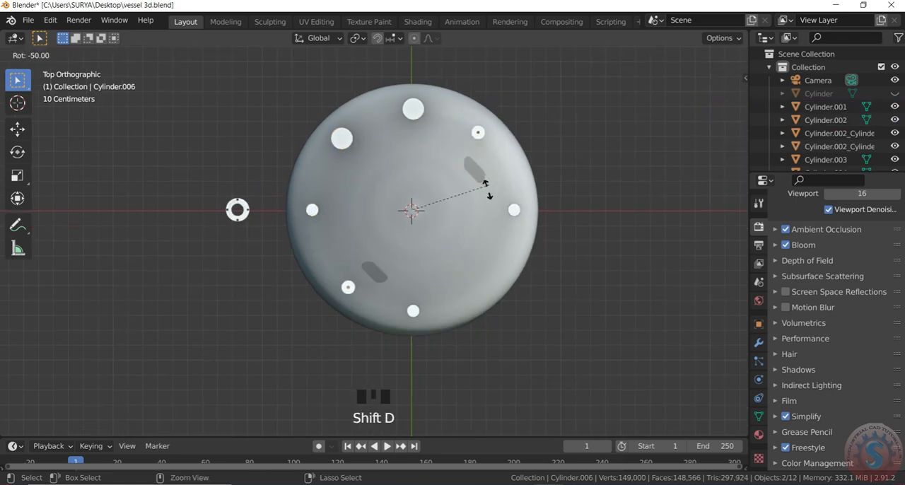
click(535, 162)
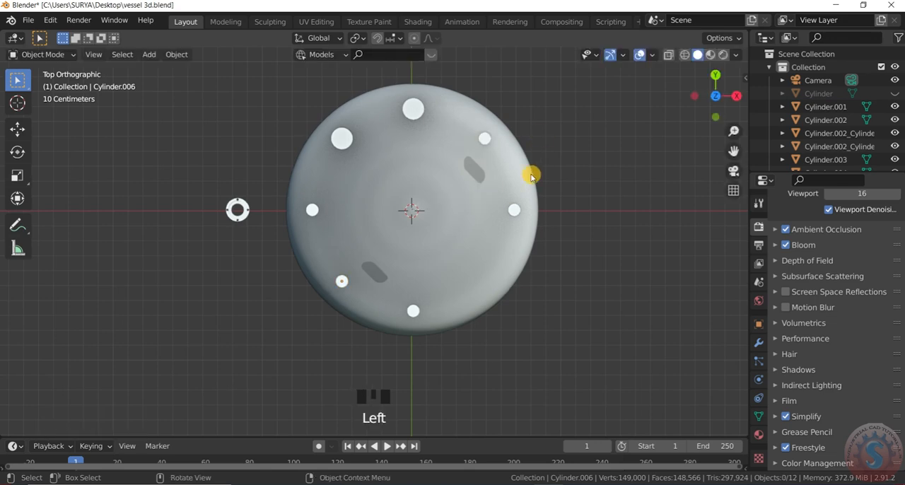
Select all seven cylinders around the dish and stretch them along the Z axis to roughly double their height.
scroll(629, 162, down, 3)
drag(716, 96, 696, 110)
shift+click(488, 206)
shift+click(468, 180)
shift+click(425, 167)
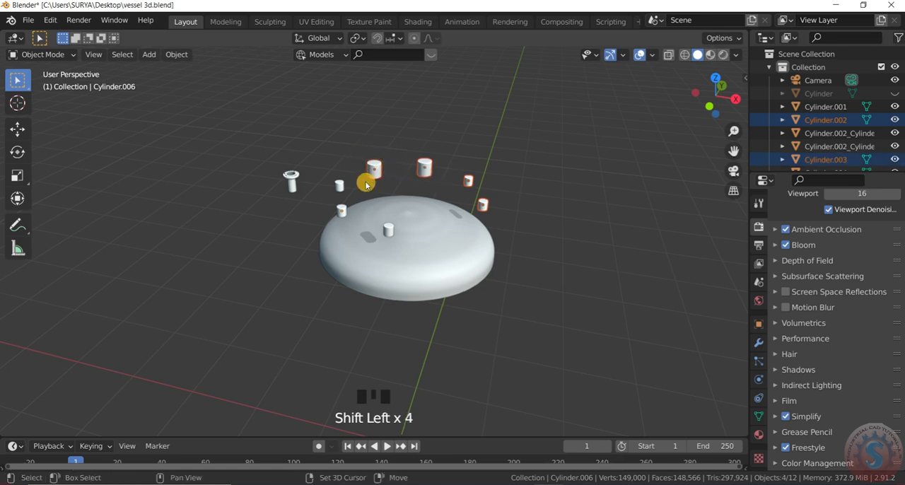
shift+drag(319, 171, 320, 170)
shift+click(343, 210)
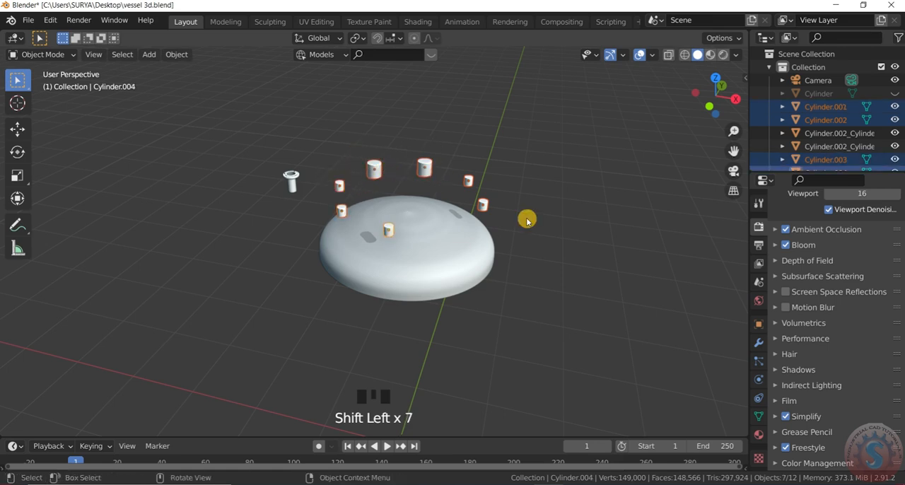
key(s)
key(z)
click(407, 158)
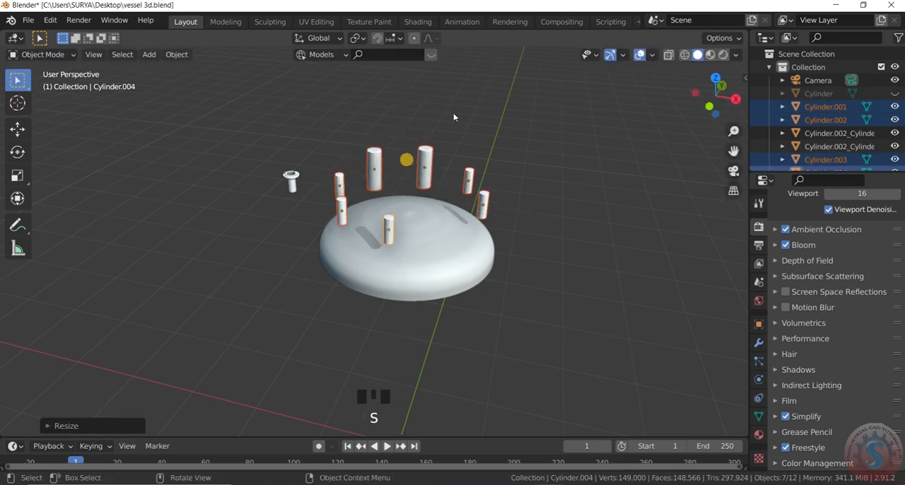
Lower the seven cylinders along the Z axis until they pass through the dish wall.
key(g)
key(z)
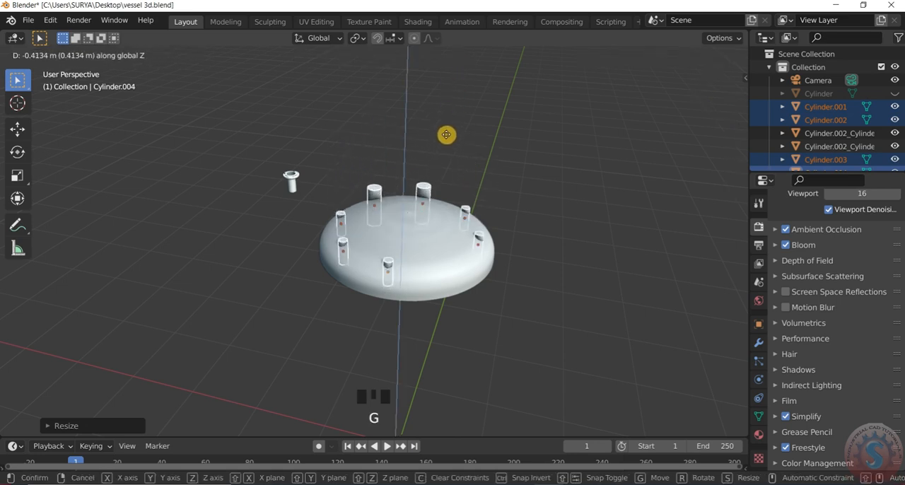
click(447, 133)
click(479, 116)
scroll(463, 109, down, 2)
scroll(462, 109, up, 2)
drag(720, 90, 693, 169)
scroll(398, 197, up, 2)
drag(719, 108, 743, 111)
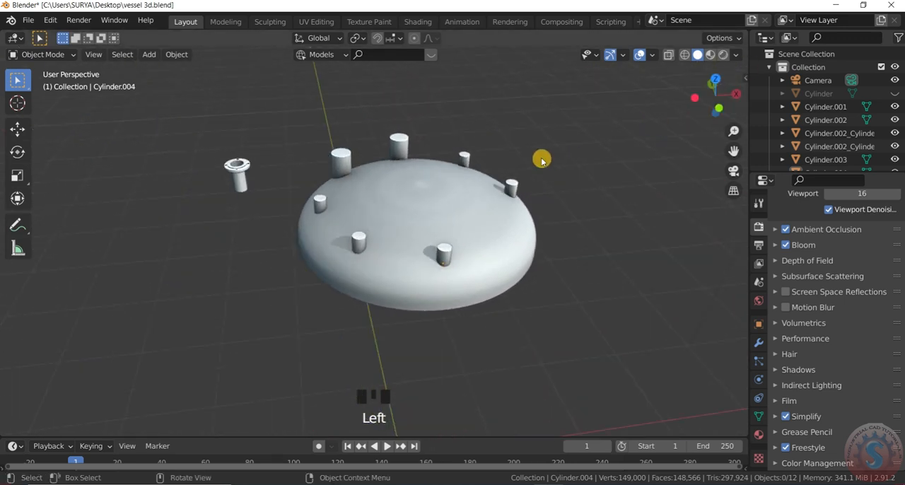
Save the file vessel 3d.blend with the cylinders positioned in the dish.
scroll(615, 172, down, 3)
scroll(617, 172, up, 2)
click(28, 20)
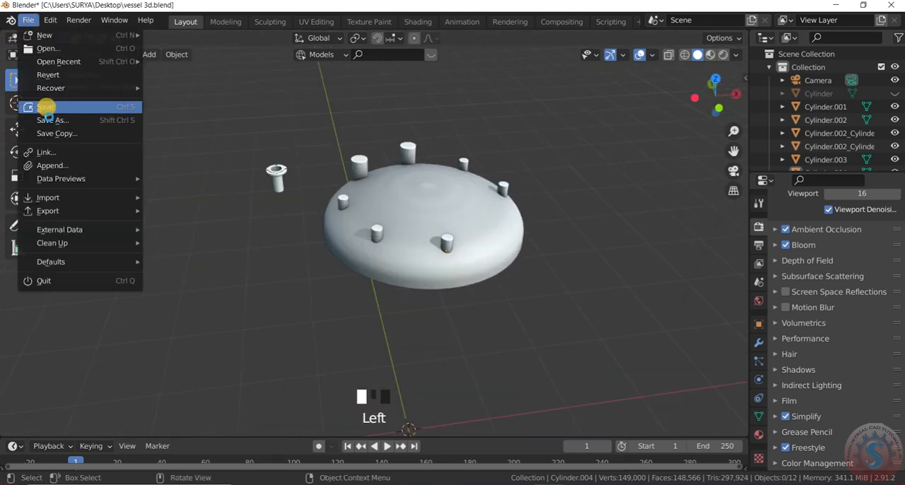
click(45, 108)
scroll(426, 206, down, 2)
scroll(477, 198, up, 4)
scroll(438, 201, down, 2)
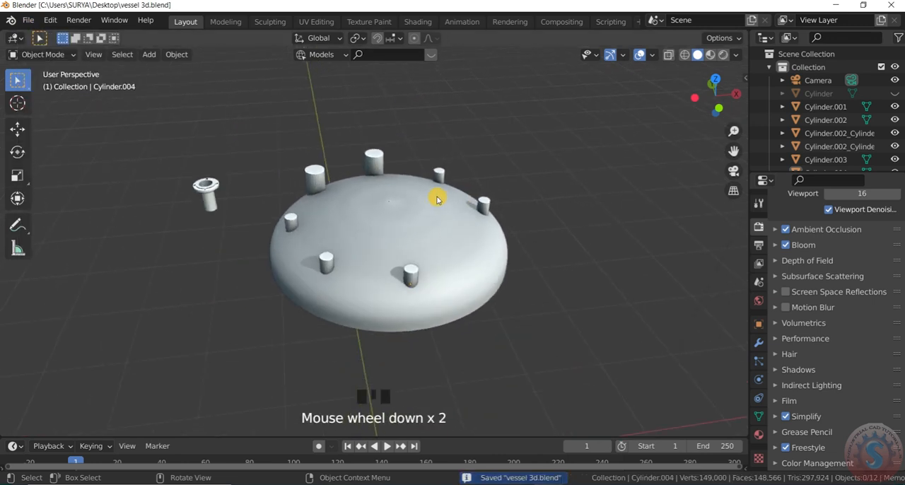
scroll(438, 200, up, 2)
scroll(436, 192, down, 1)
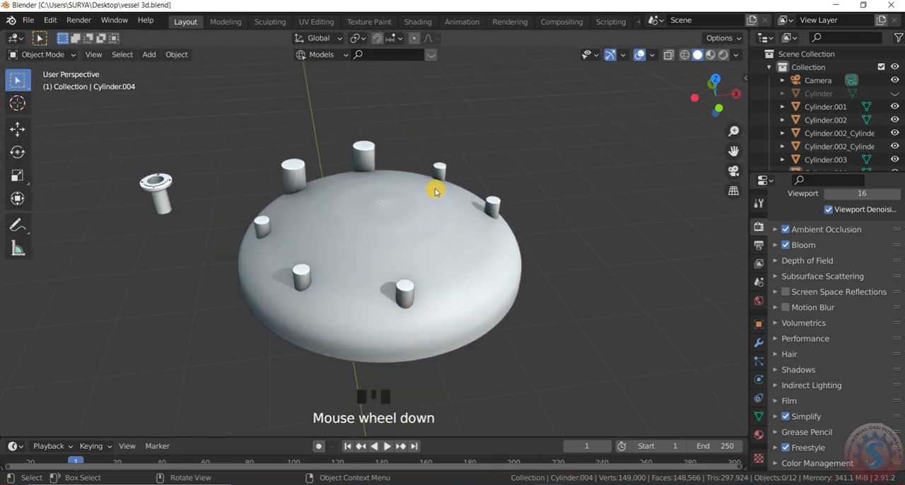
Select all seven cylinders on the dish and join them into a single object.
click(495, 205)
shift+click(440, 172)
shift+click(363, 155)
shift+click(295, 169)
shift+click(260, 225)
shift+click(302, 277)
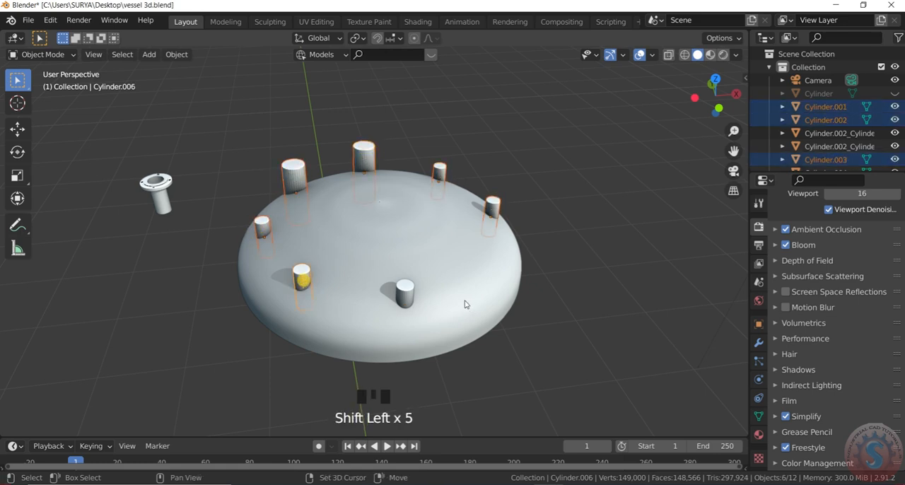
key(ctrl+j)
click(590, 306)
click(441, 168)
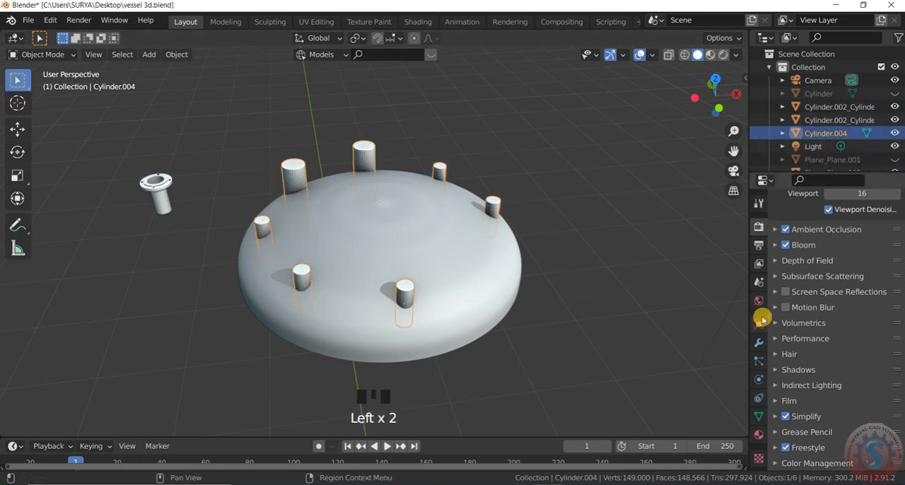
click(760, 343)
click(803, 224)
click(630, 289)
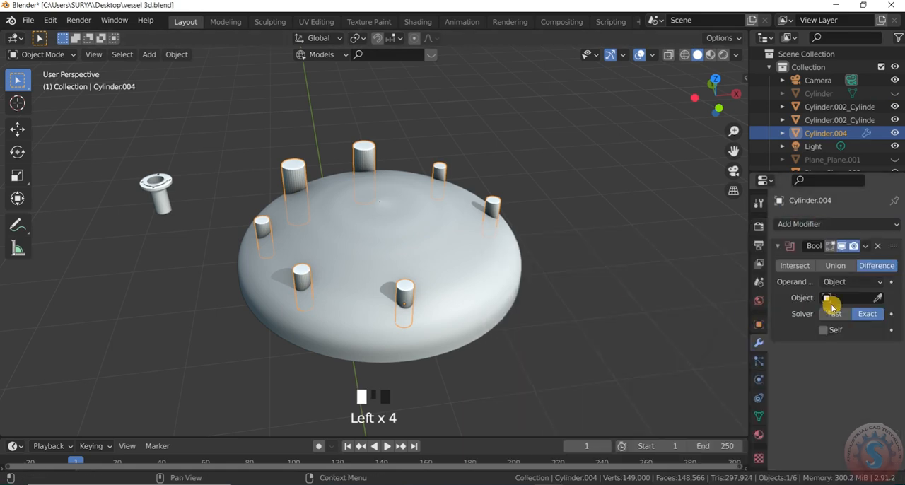
click(878, 298)
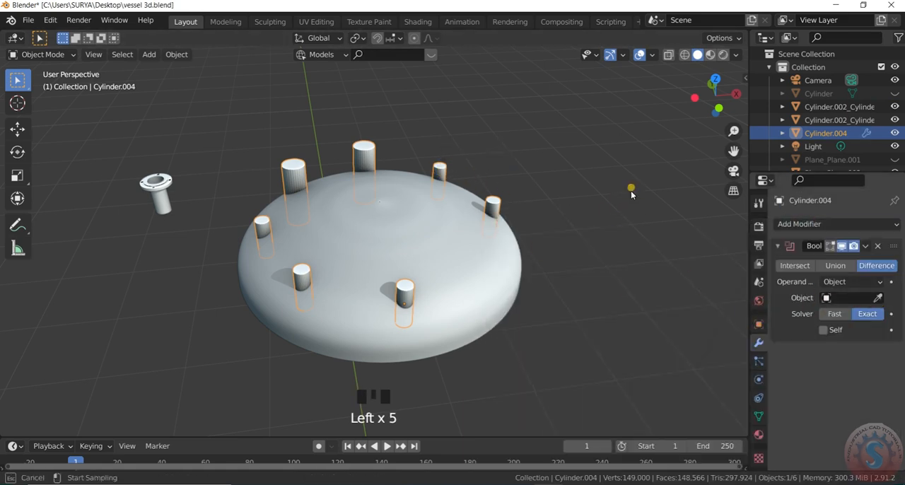
click(878, 246)
Add a Boolean modifier in Difference mode to the dish, using the joined cylinders as the cutting object.
click(455, 285)
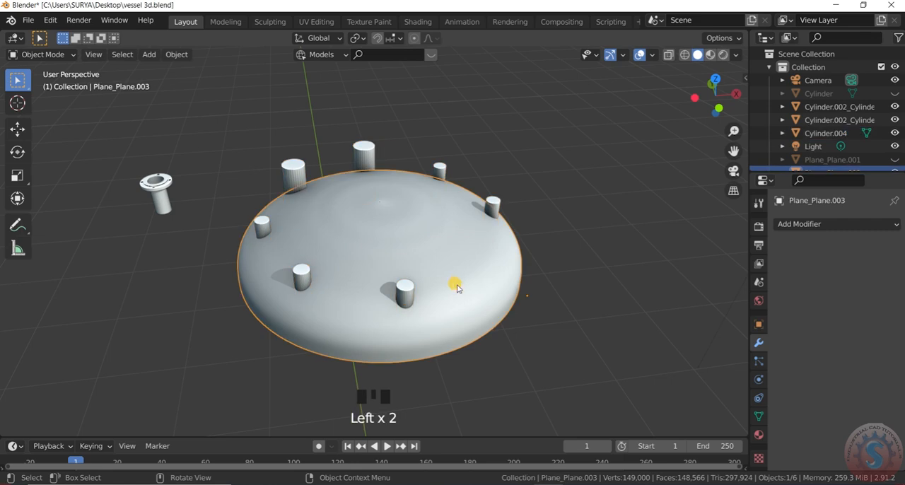
click(819, 225)
click(630, 289)
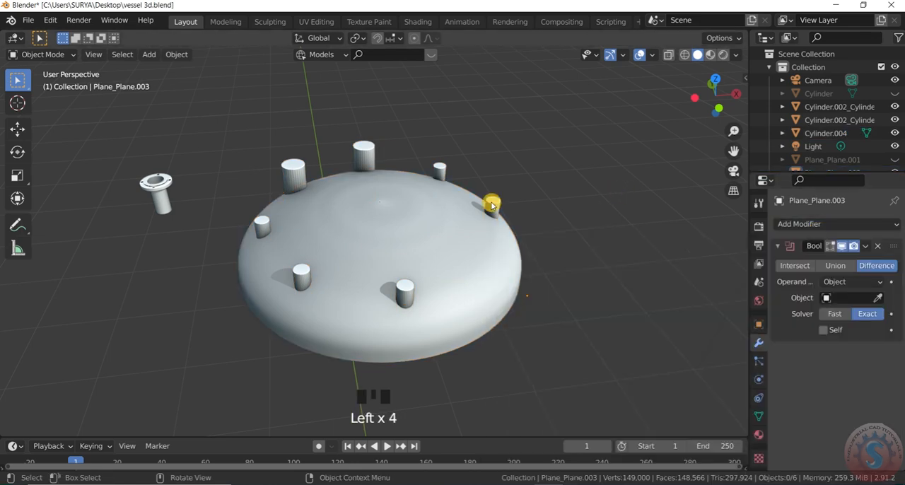
click(490, 259)
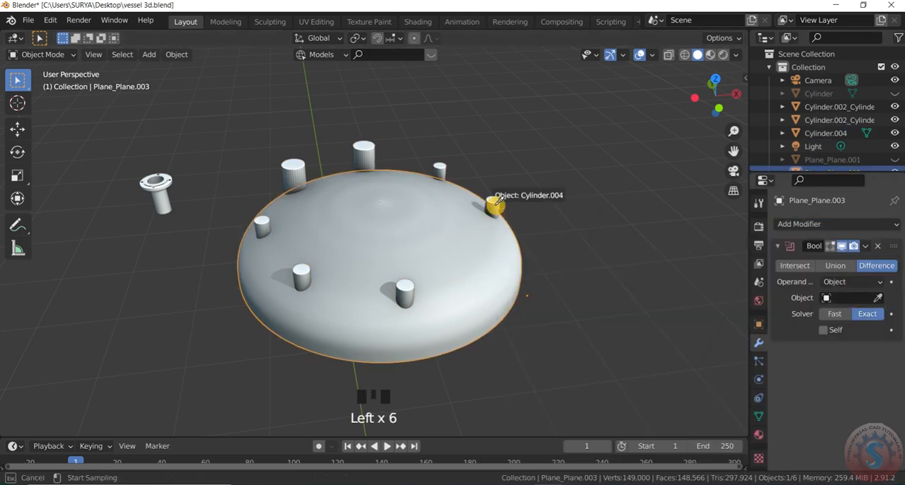
click(586, 198)
Hide the joined cylinders and apply the Boolean modifier on the dish.
click(492, 204)
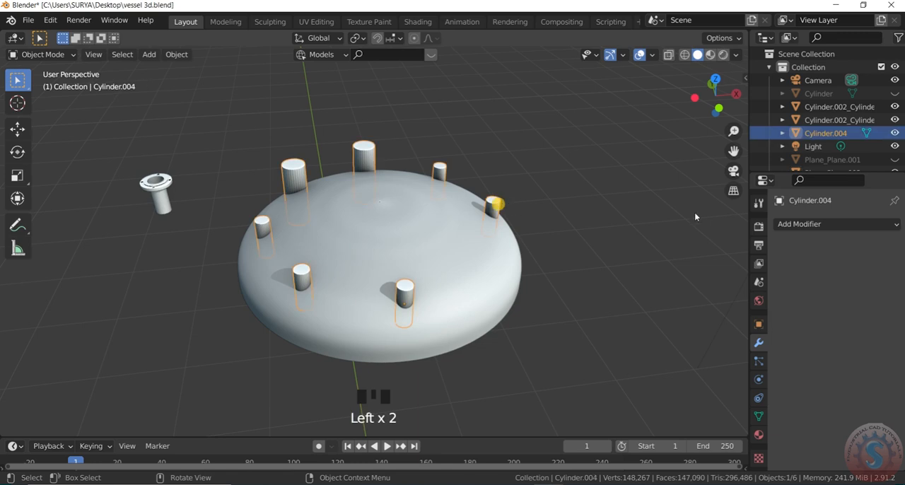
click(896, 133)
click(491, 257)
click(867, 246)
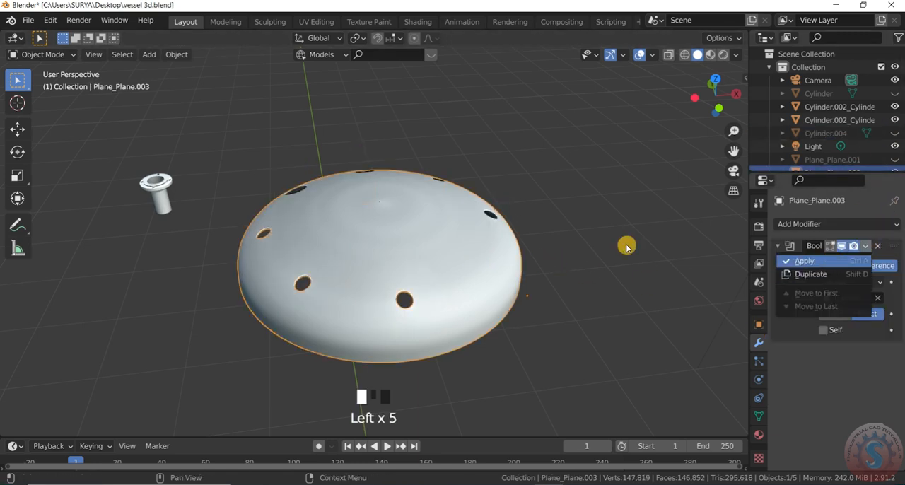
click(730, 261)
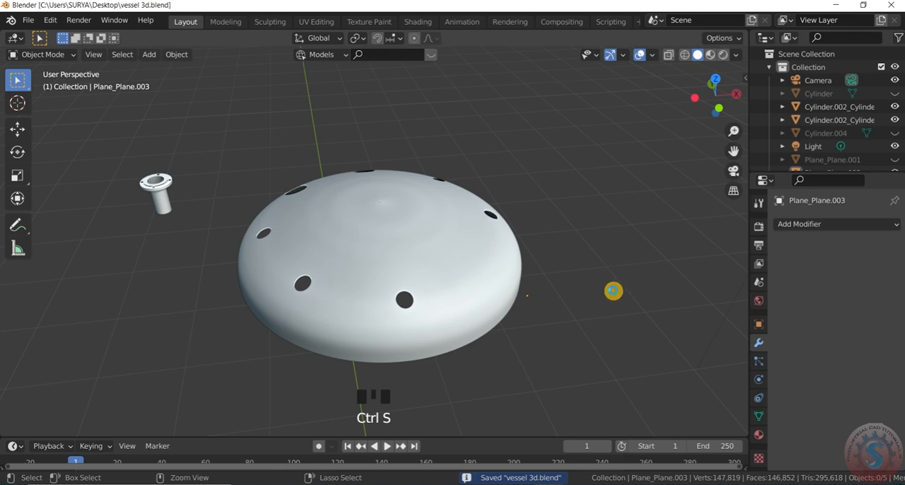
Inspect the nozzle openings in the dish from several angles and switch the viewport to Material Preview shading.
drag(735, 95, 701, 138)
scroll(457, 208, down, 2)
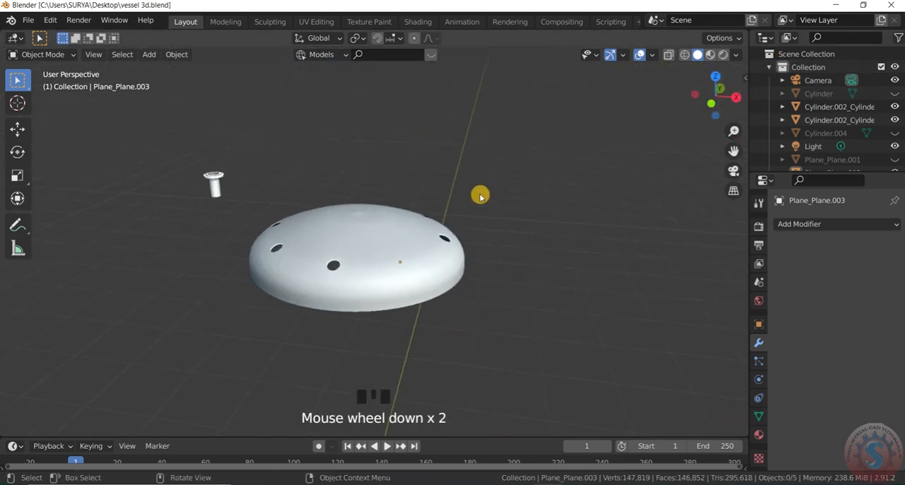
scroll(566, 148, up, 2)
drag(713, 100, 700, 127)
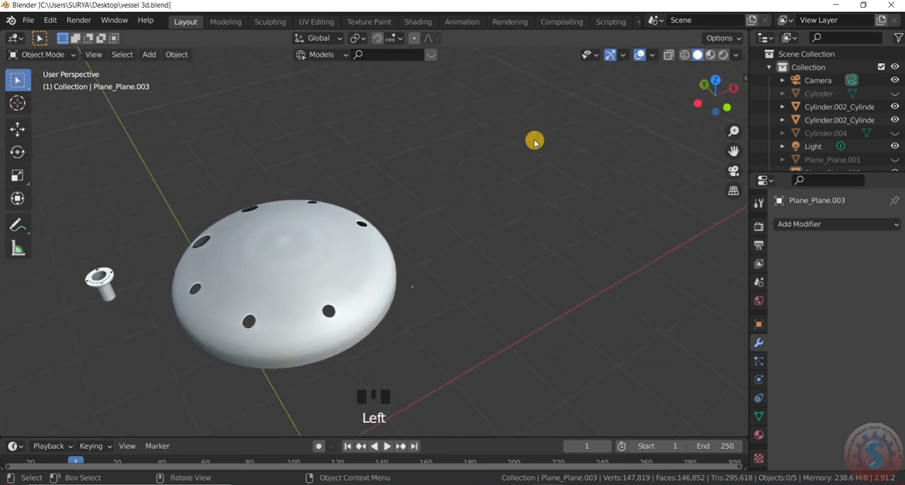
scroll(155, 272, up, 2)
scroll(156, 272, up, 2)
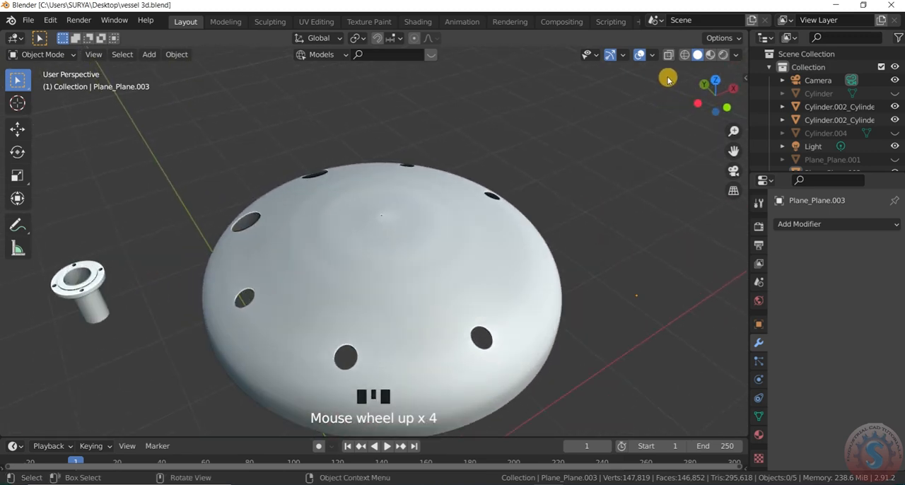
click(712, 60)
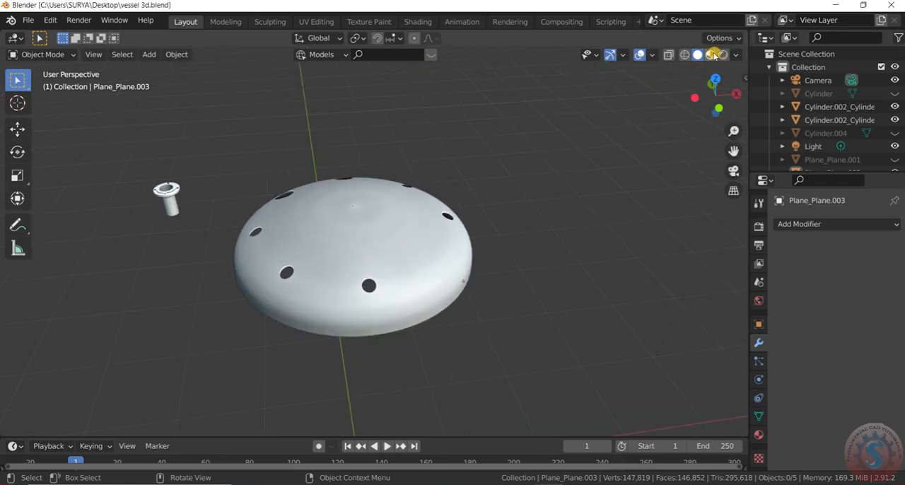
click(713, 60)
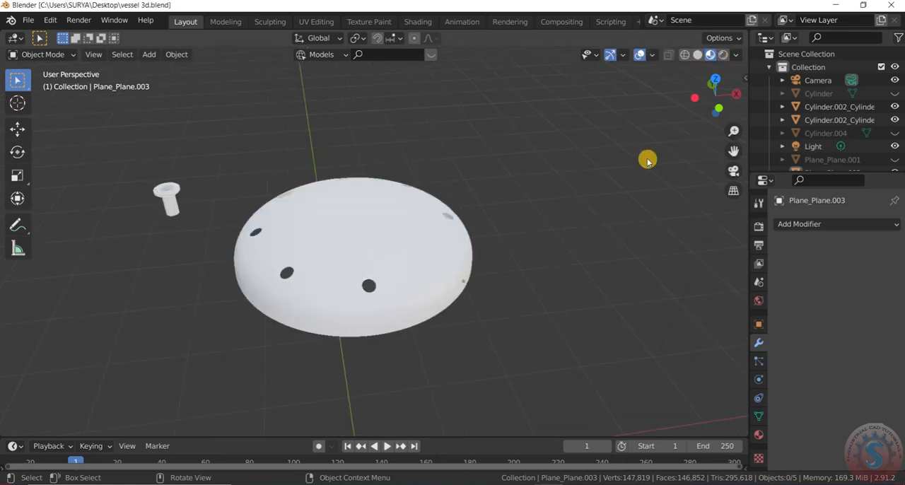
middle_drag(333, 282, 255, 260)
Save the file with the nozzle openings cut in the dish.
click(30, 20)
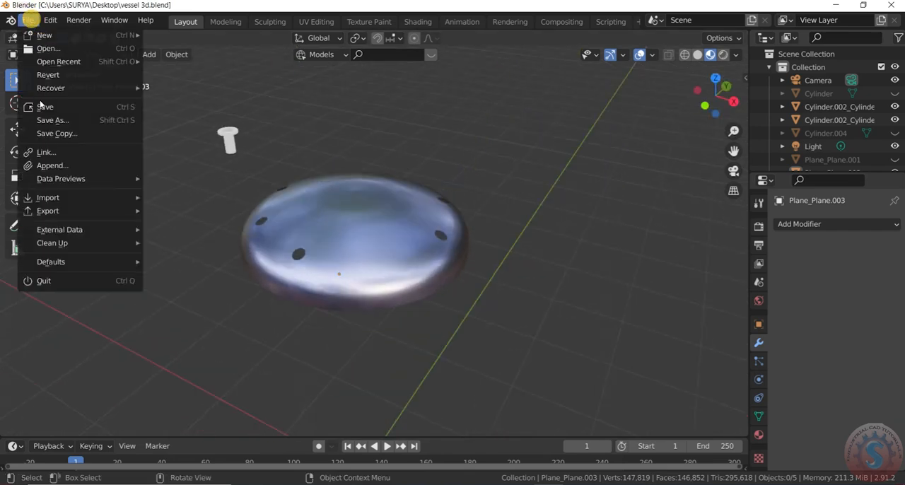
key(ctrl+s)
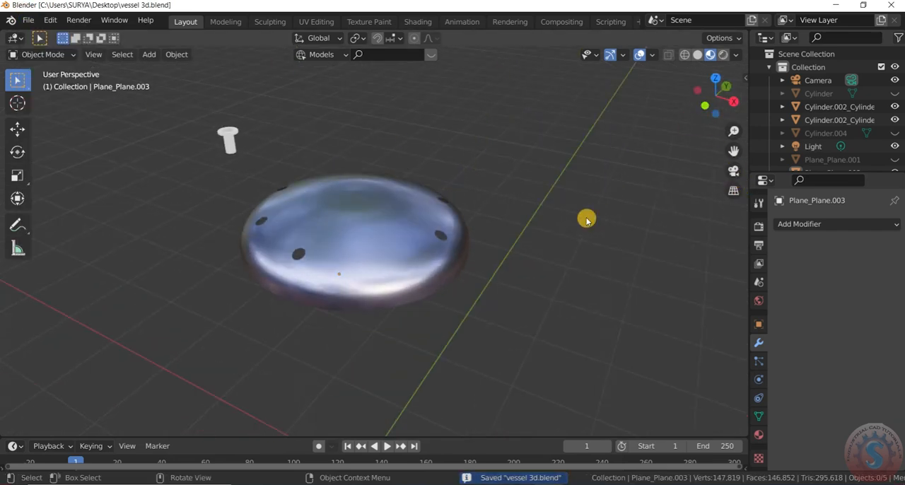
scroll(625, 202, up, 1)
scroll(625, 202, down, 2)
mouse_move(699, 91)
mouse_down()
mouse_move(697, 109)
mouse_move(696, 93)
mouse_up()
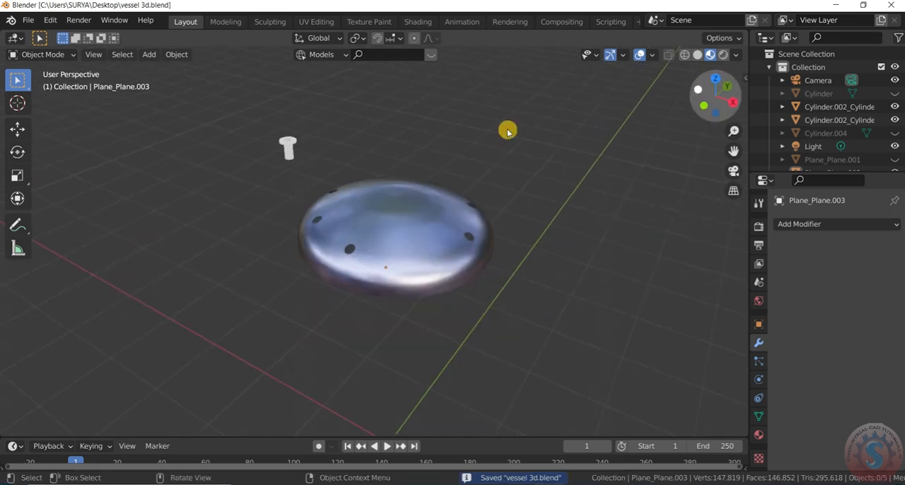
Assign Material.002 to the flange of the nozzle beside the dish.
middle_drag(507, 133, 268, 154)
click(282, 147)
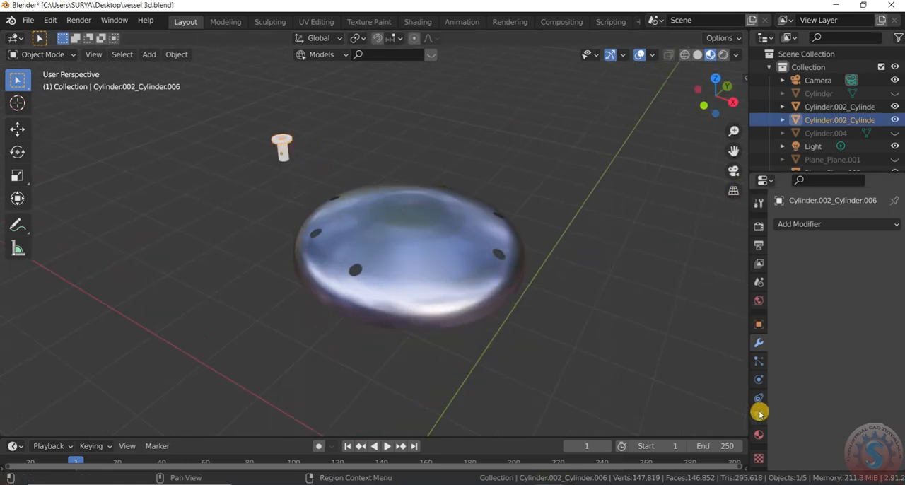
click(759, 434)
click(791, 281)
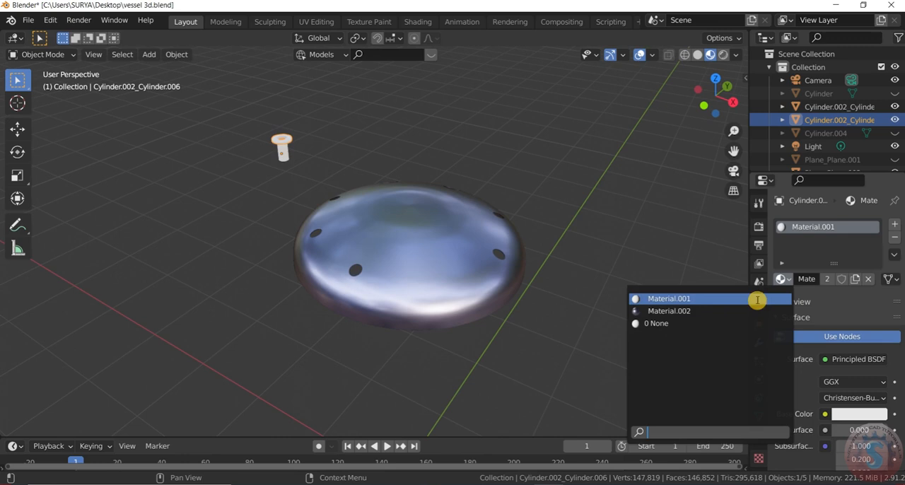
click(686, 312)
click(584, 157)
Assign Material.002 to the pipe section of the nozzle.
scroll(385, 152, up, 2)
click(254, 152)
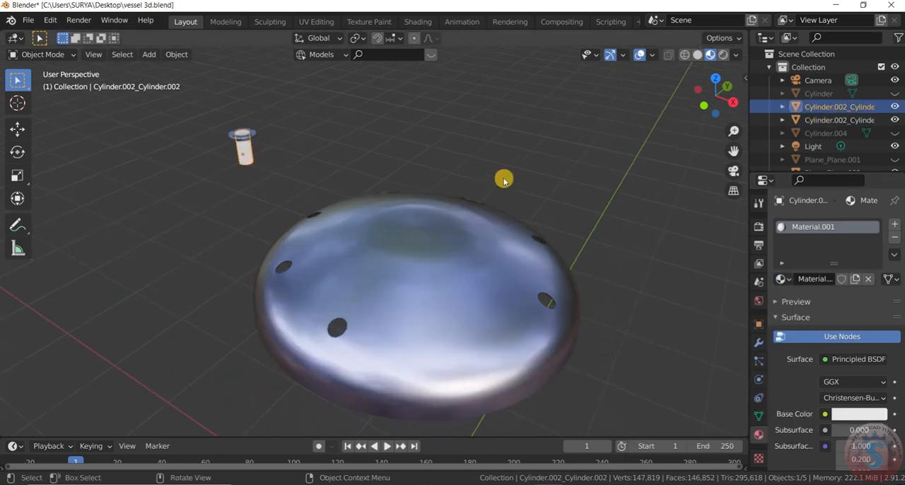
click(785, 279)
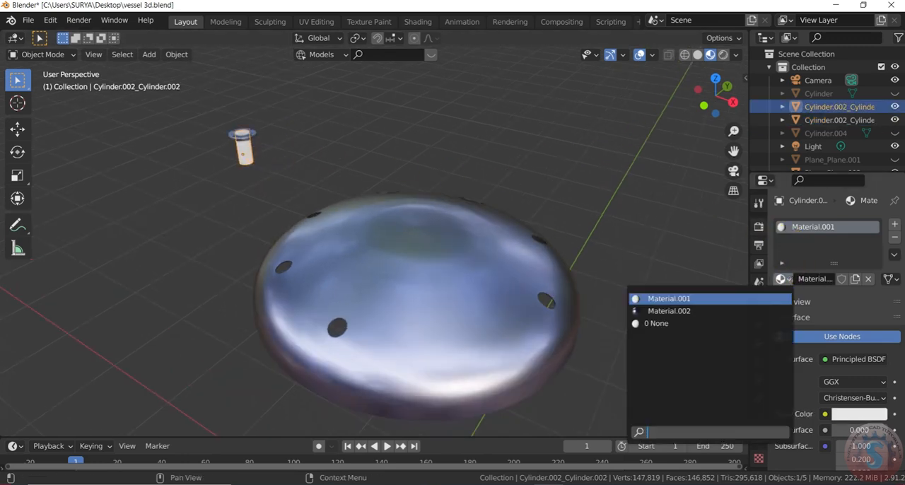
click(683, 311)
click(363, 140)
scroll(363, 141, down, 3)
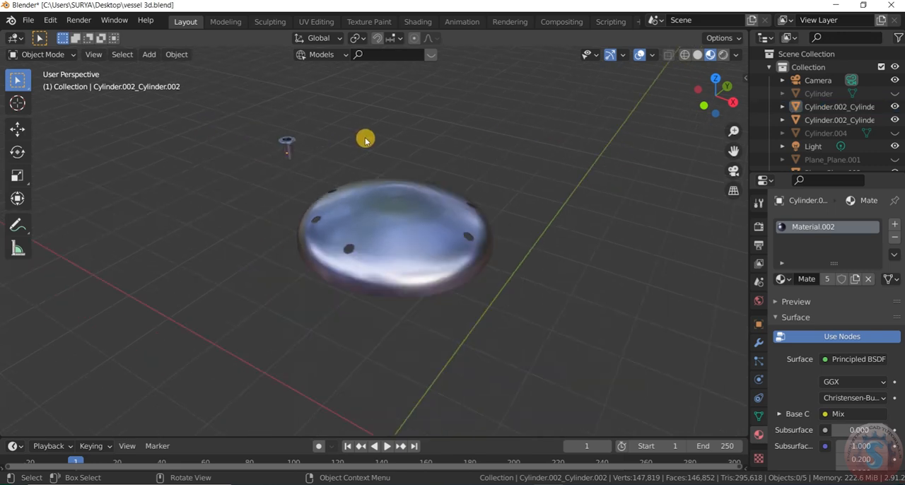
Return the viewport to Solid shading and look through the scene camera.
click(697, 55)
key(KP_0)
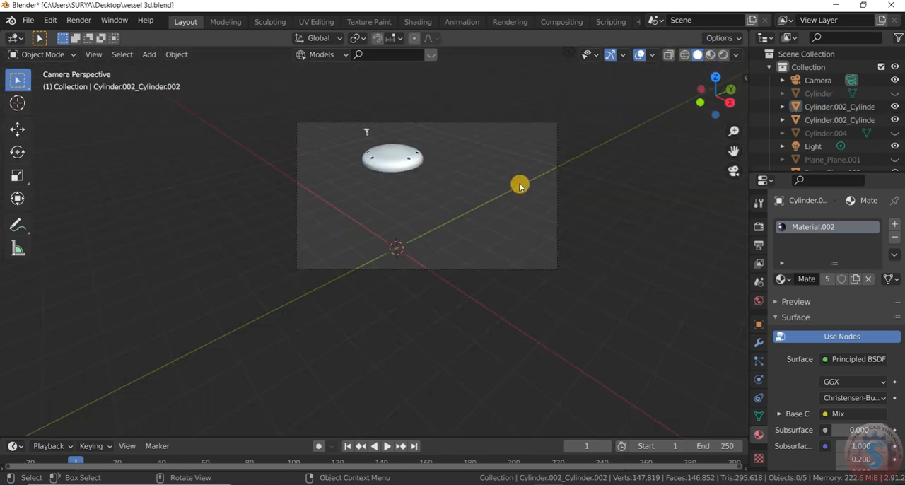
In top view, move the flanged nozzle along the X axis onto the small opening on the dish's negative X side.
key(KP_7)
scroll(293, 174, up, 5)
scroll(338, 233, up, 2)
drag(325, 224, 273, 156)
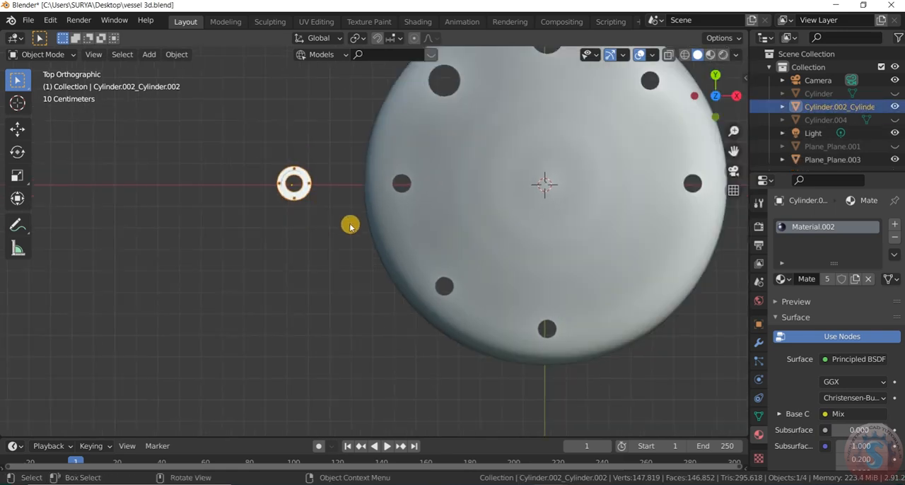
key(g)
key(x)
click(481, 222)
scroll(647, 200, down, 4)
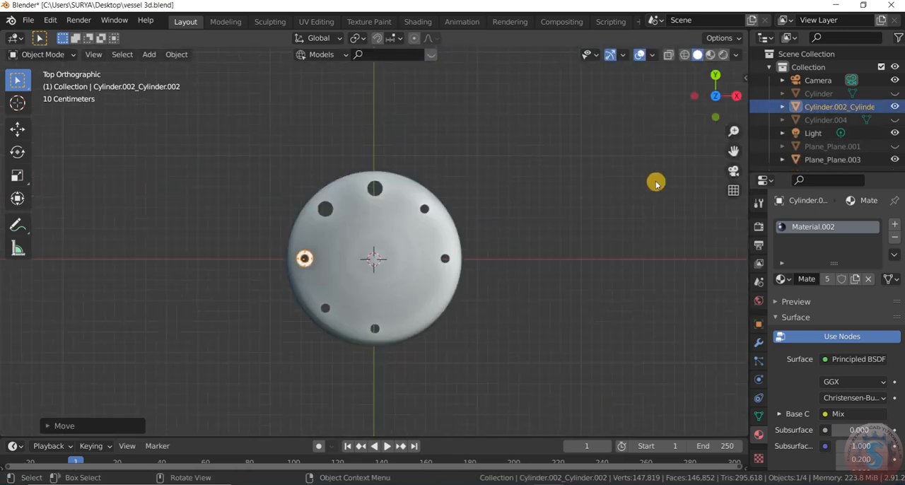
Move the nozzle vertically along Z so its pipe seats in the dish opening.
drag(718, 100, 716, 95)
scroll(292, 290, up, 4)
key(g)
key(z)
click(302, 335)
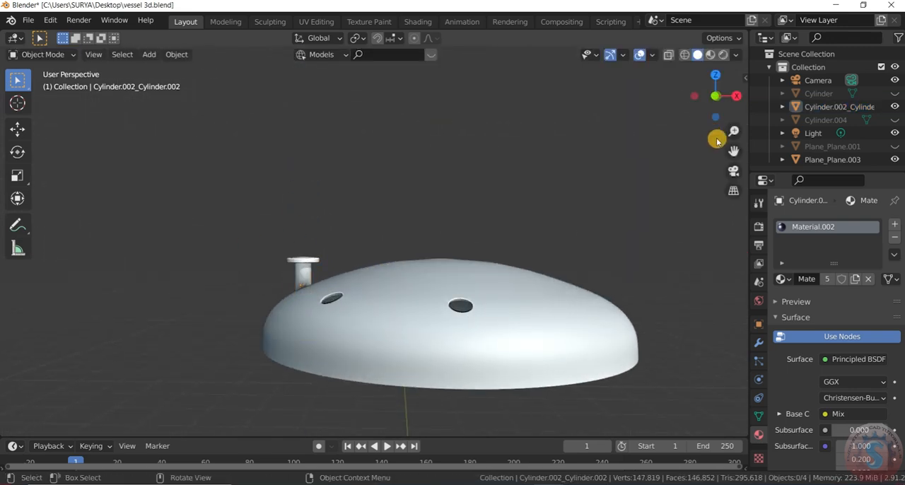
drag(715, 96, 723, 155)
scroll(665, 110, down, 2)
Duplicate the nozzle about 1.35 m along X onto the opposite small opening of the dish.
key(KP_7)
scroll(378, 237, up, 1)
key(shift+d)
click(238, 243)
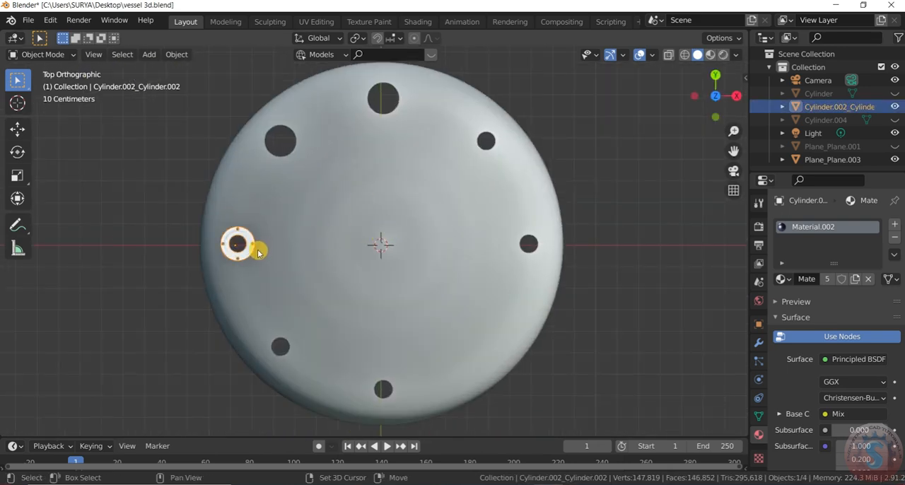
key(shift+d)
key(x)
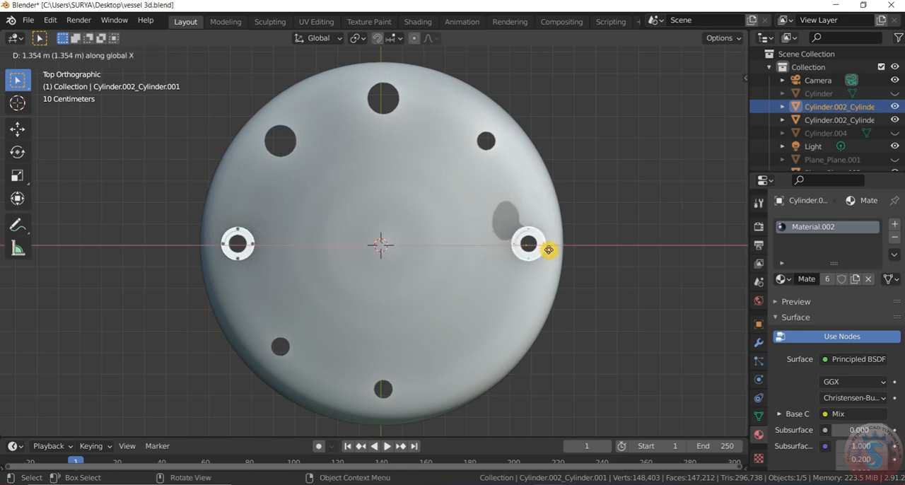
click(551, 250)
Duplicate the positive X nozzle in place, then duplicate the opposed nozzle pair and rotate the copies onto the two small diagonal openings.
key(shift+d)
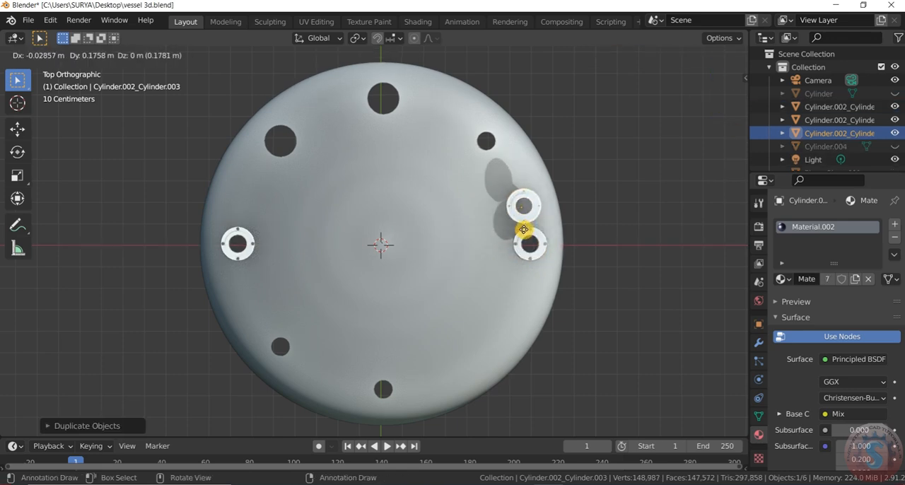
right_click(563, 257)
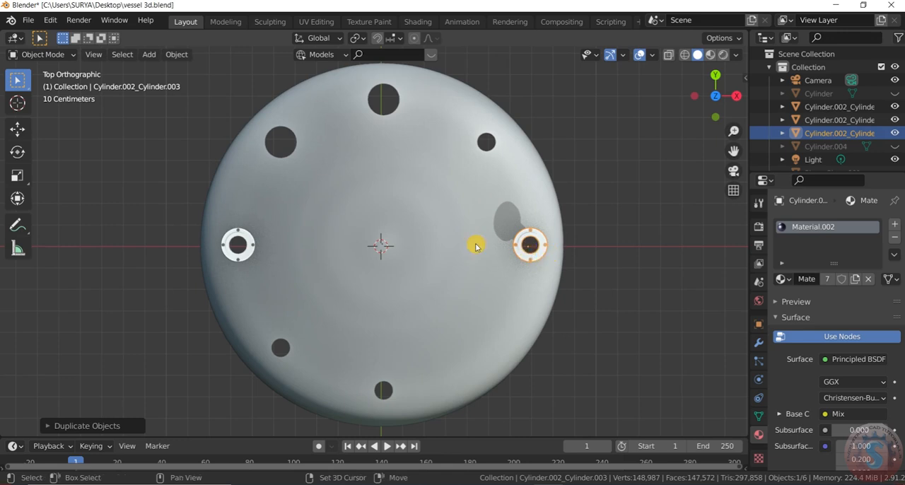
shift+click(258, 244)
key(shift+d)
key(r)
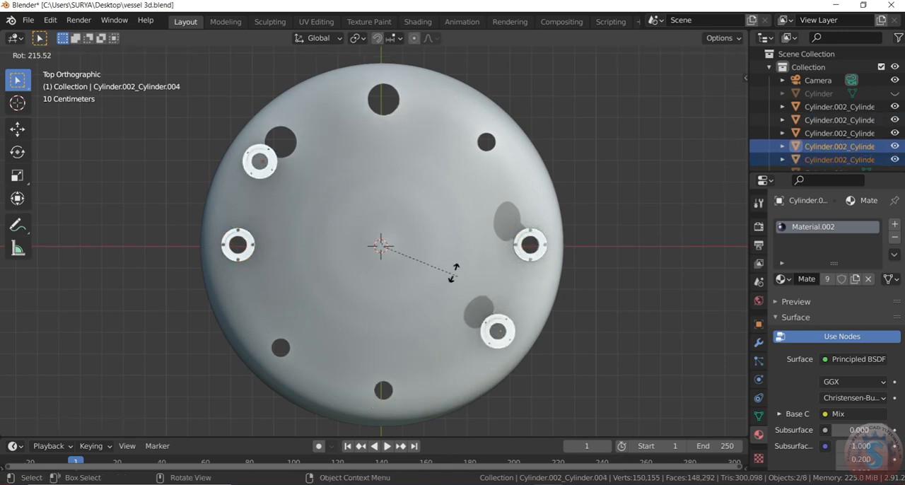
click(421, 179)
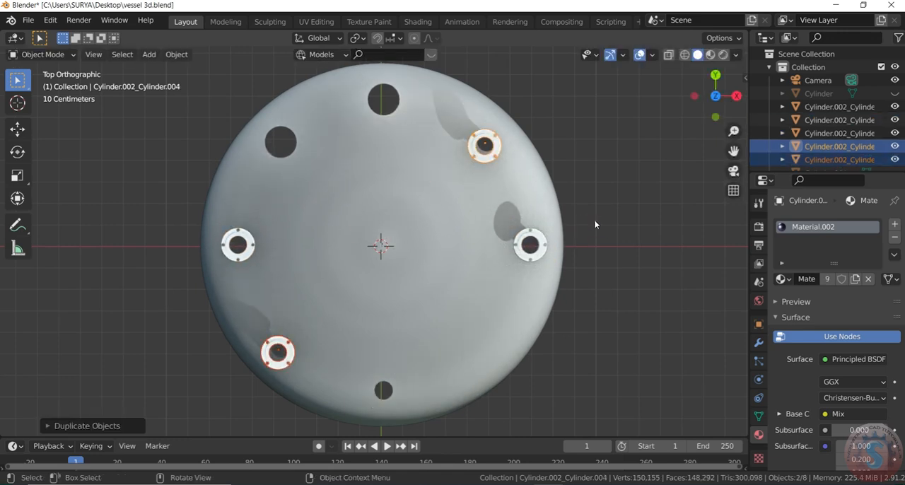
Move one of the overlapping nozzles from the positive X opening onto the small opening on the negative Y side.
scroll(594, 219, down, 3)
scroll(551, 240, up, 3)
click(536, 243)
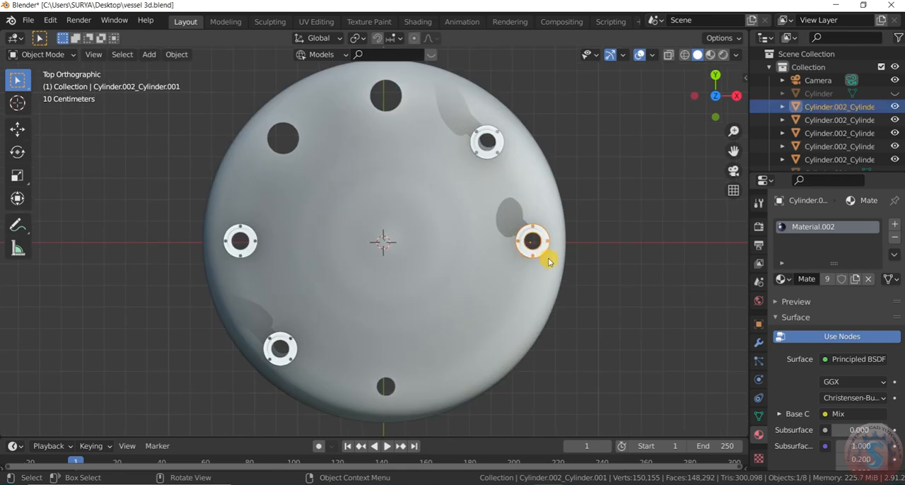
key(shift+d)
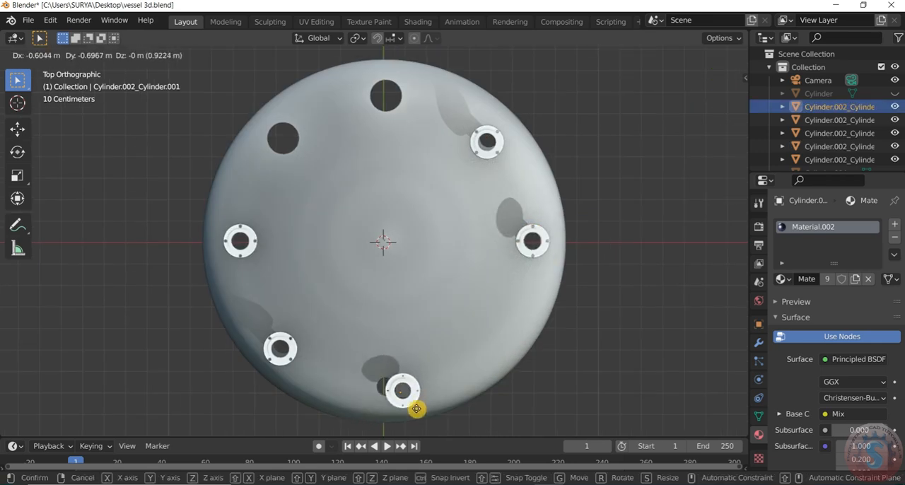
click(400, 409)
Duplicate the positive X, positive Y diagonal nozzle onto the large Y-axis opening and scale the copy to about 1.46.
scroll(592, 293, up, 1)
scroll(546, 263, down, 2)
scroll(548, 253, up, 1)
click(495, 159)
scroll(484, 156, up, 1)
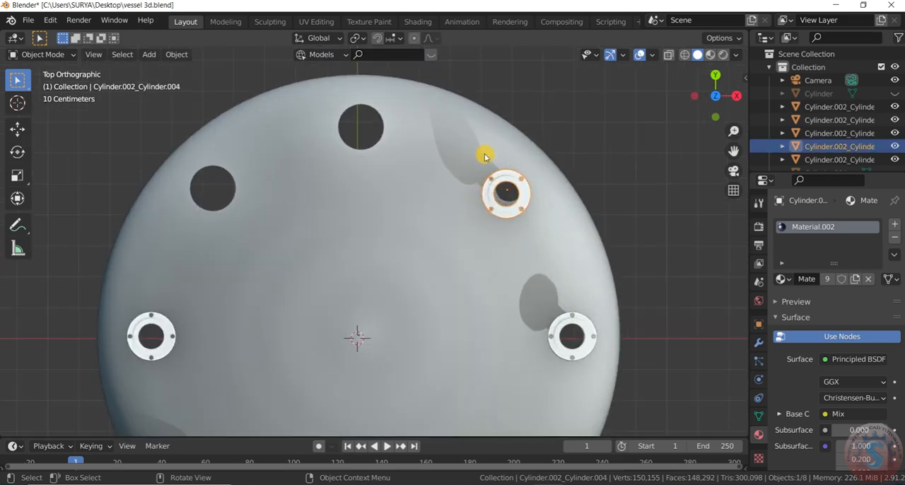
key(shift+d)
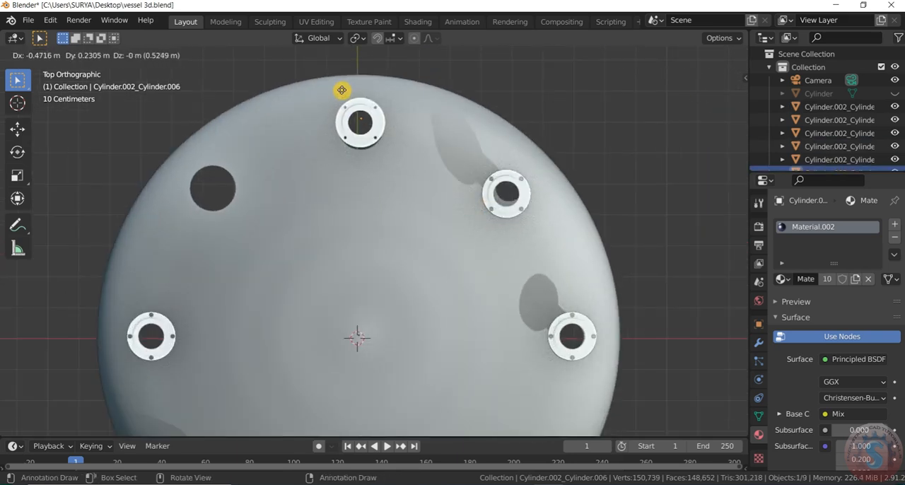
click(343, 94)
scroll(374, 133, up, 2)
key(s)
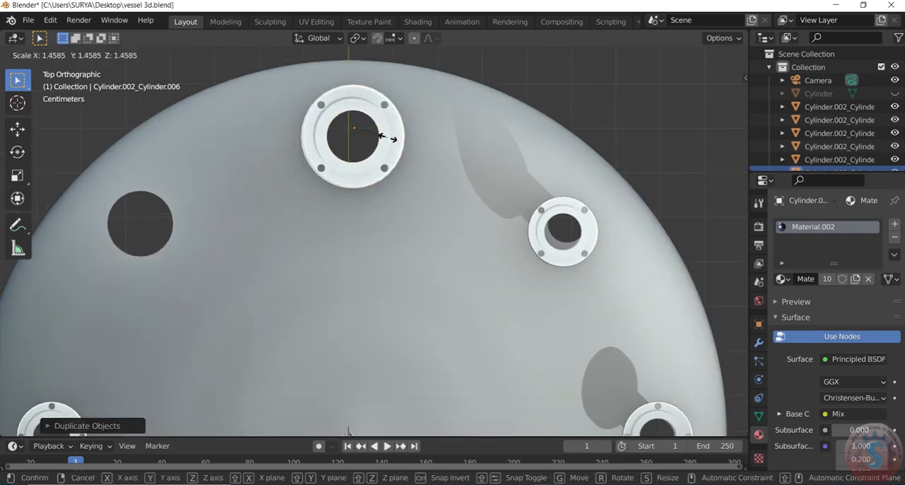
click(393, 138)
scroll(392, 144, down, 2)
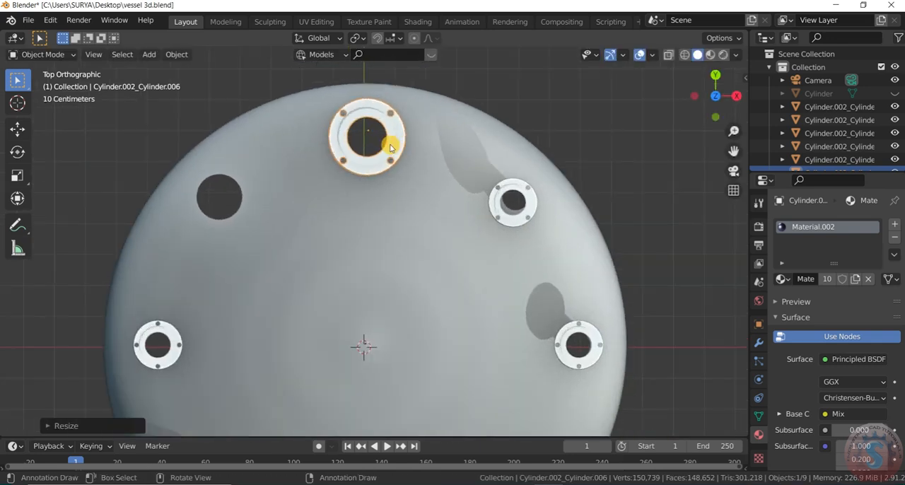
Duplicate the enlarged nozzle about 0.52 m away onto the remaining large opening.
key(shift+d)
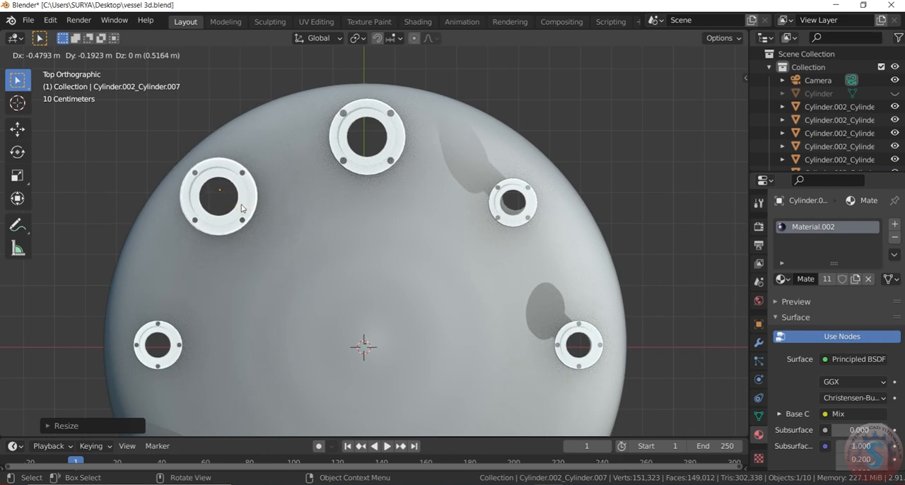
click(242, 208)
drag(699, 109, 675, 21)
scroll(611, 215, down, 2)
drag(699, 112, 523, 83)
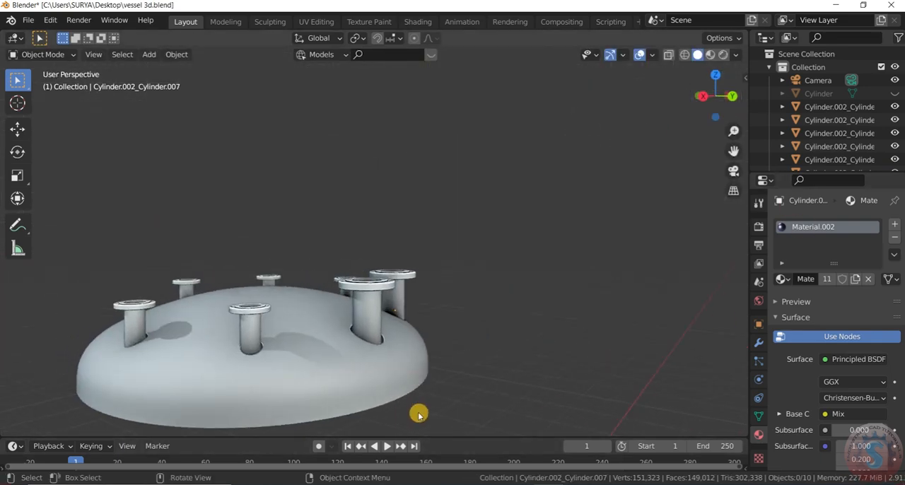
Shift the small nozzle beside the large Y-axis nozzle over its opening and enlarge it to fill the gap.
scroll(288, 325, up, 5)
scroll(290, 318, down, 5)
click(295, 314)
scroll(301, 318, up, 5)
key(g)
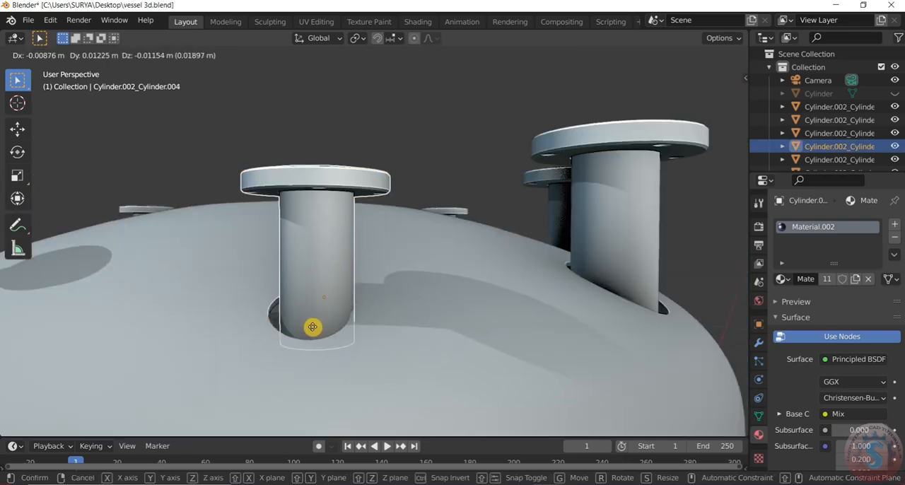
click(310, 332)
key(s)
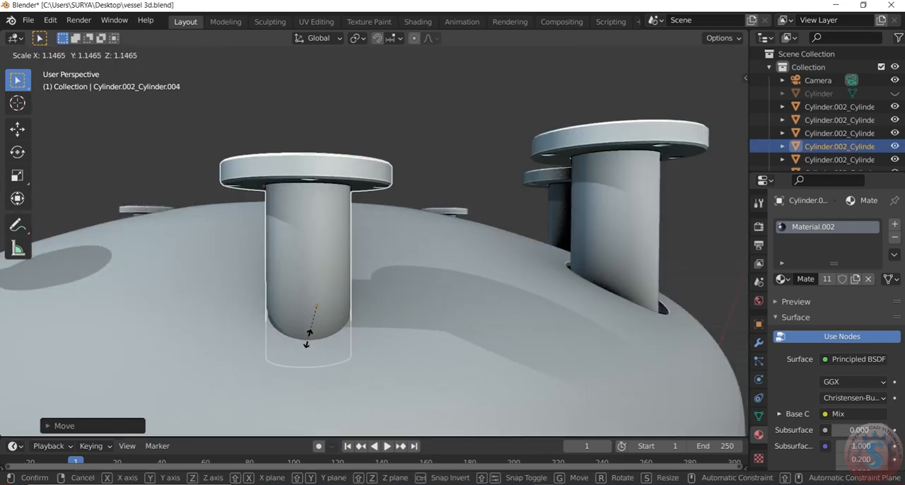
click(294, 342)
scroll(292, 343, down, 4)
scroll(291, 343, down, 2)
Lower the enlarged small nozzle about 0.02 m to close the remaining gap in the dish.
click(448, 313)
scroll(367, 307, up, 4)
scroll(288, 313, down, 4)
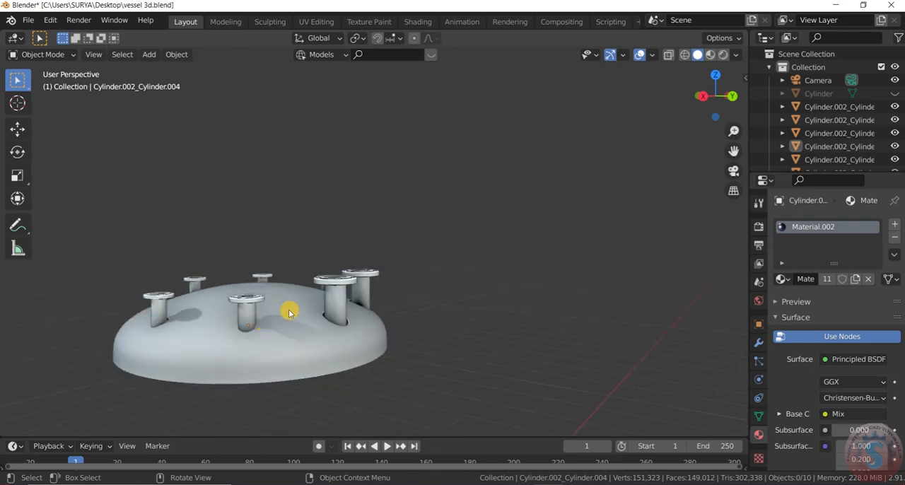
scroll(246, 319, up, 4)
scroll(249, 316, down, 3)
click(257, 303)
scroll(257, 305, up, 6)
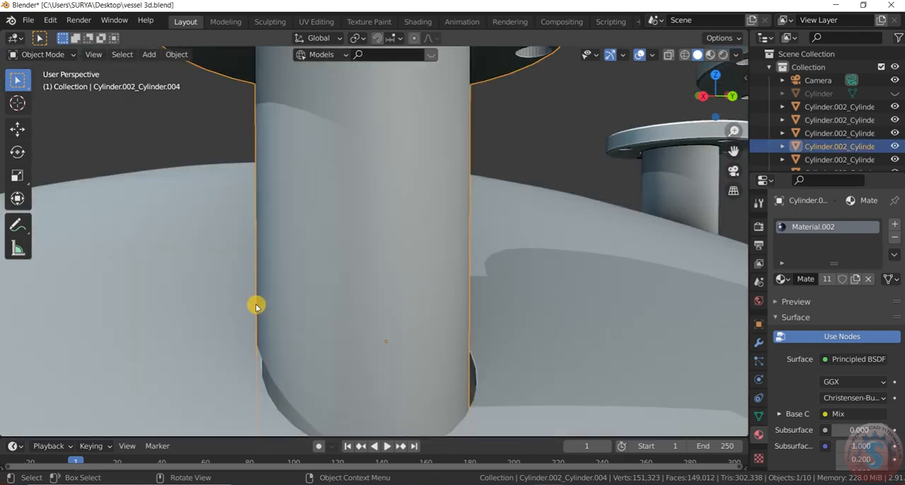
key(g)
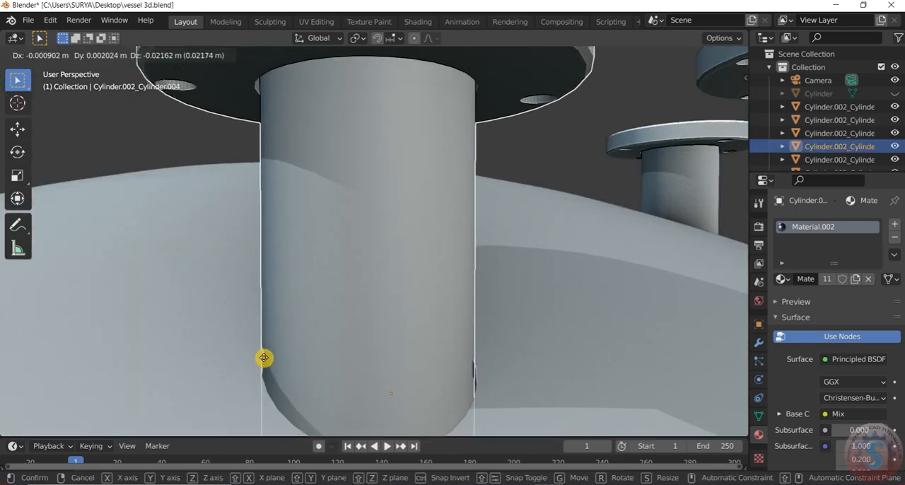
click(264, 357)
scroll(263, 325, down, 8)
scroll(316, 315, up, 2)
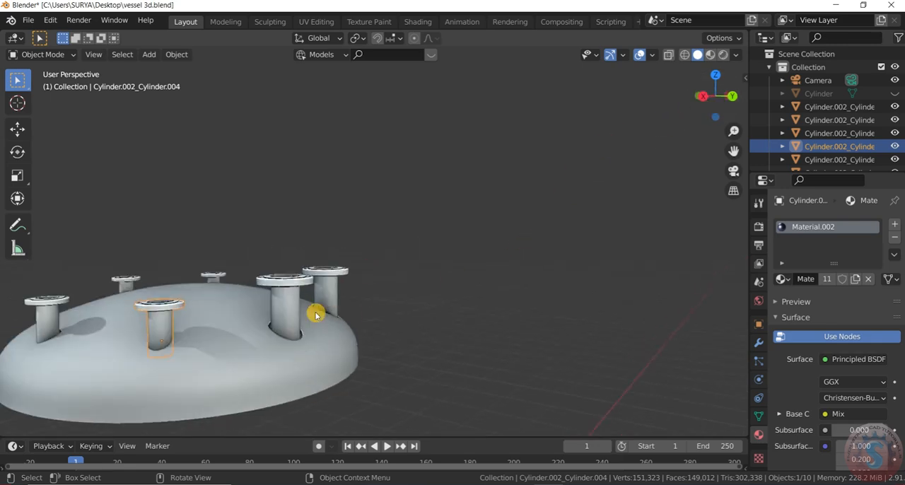
Scale the large nozzle on the Y axis until its pipe fills the dish opening.
scroll(317, 316, up, 5)
click(316, 329)
key(s)
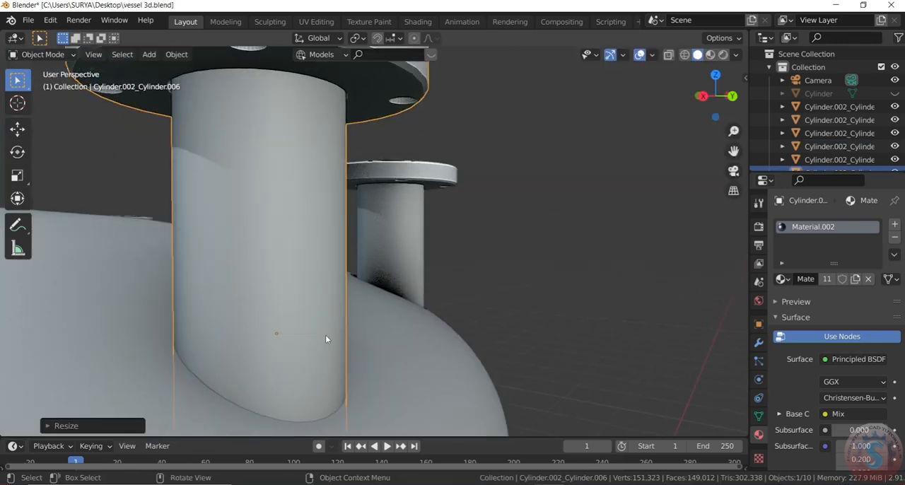
click(326, 336)
scroll(336, 332, down, 7)
Scale the other large nozzle so its pipe covers the gap around its opening.
drag(734, 97, 672, 100)
scroll(511, 318, up, 2)
click(486, 350)
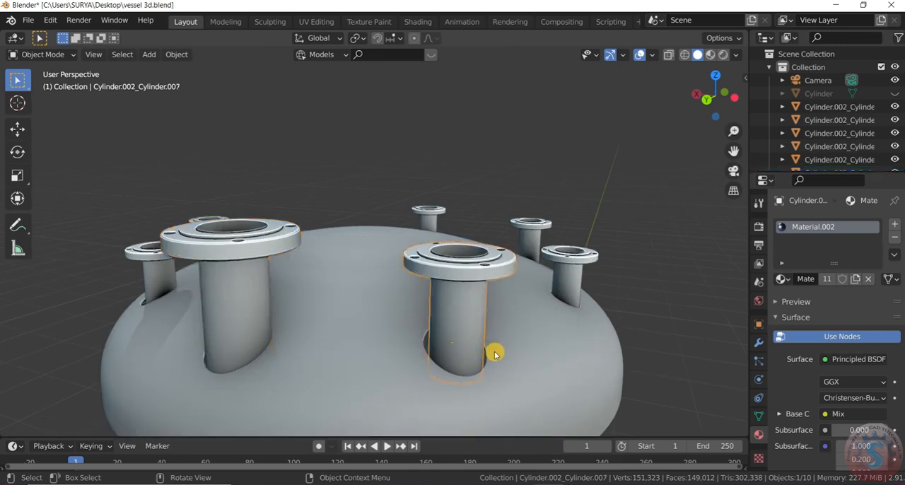
scroll(493, 355, up, 3)
key(s)
click(519, 364)
scroll(520, 364, down, 5)
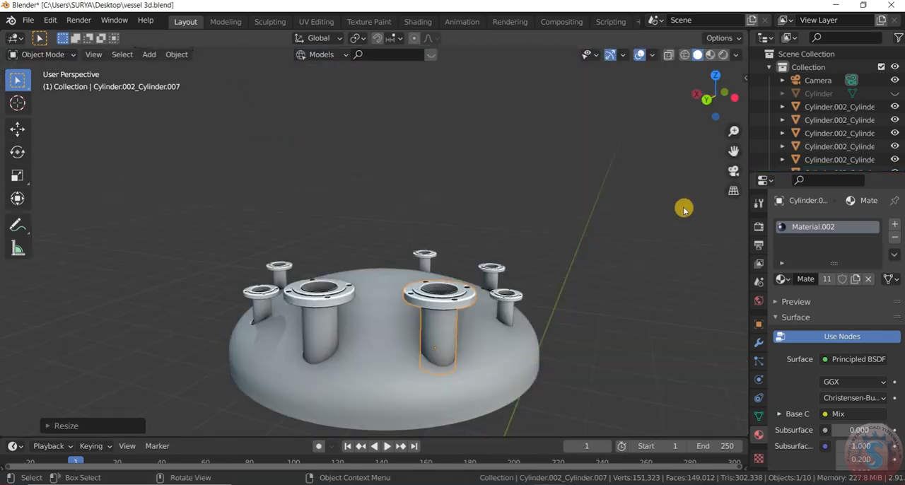
Scale the small nozzle on the negative X side to fill its opening.
drag(732, 97, 702, 97)
scroll(707, 102, down, 4)
drag(734, 150, 781, 143)
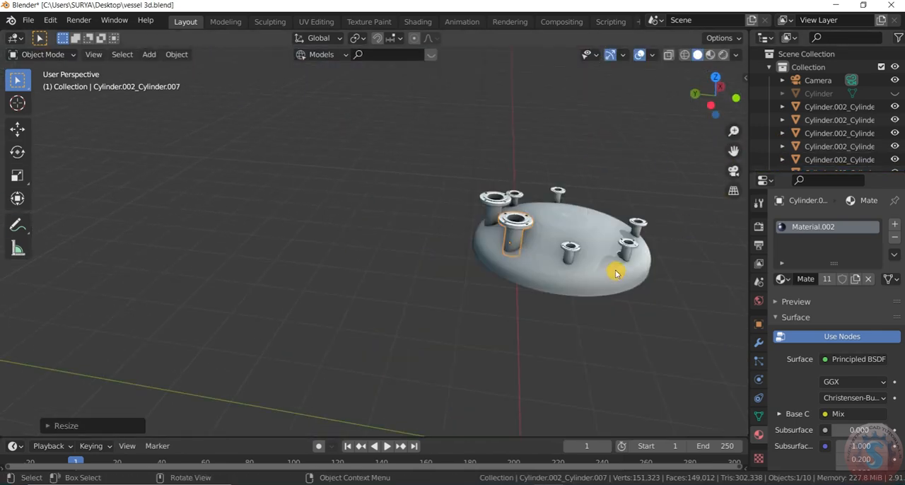
scroll(614, 255, up, 4)
scroll(579, 255, up, 4)
click(469, 236)
scroll(465, 249, up, 4)
scroll(406, 277, down, 8)
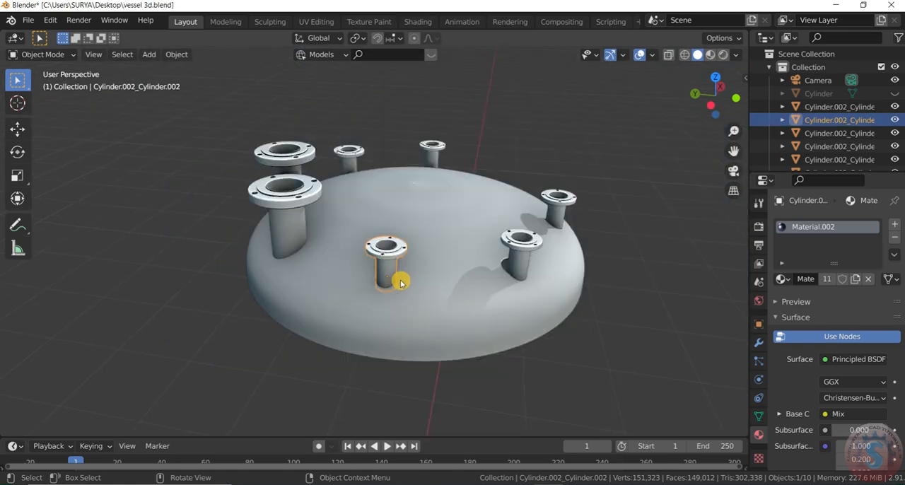
scroll(400, 280, up, 6)
key(s)
click(403, 286)
scroll(390, 314, down, 5)
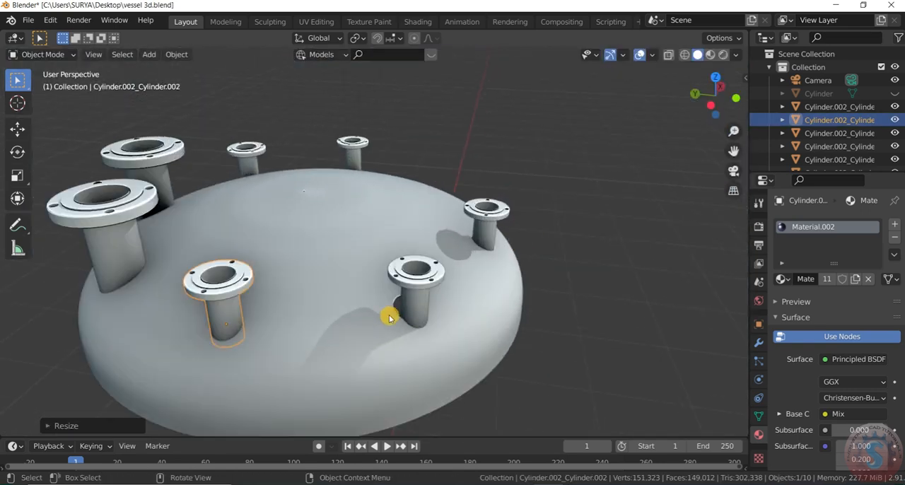
Center the neighbouring diagonal nozzle over its opening, enlarge it and lower it into the dish.
scroll(418, 313, up, 4)
key(shift+d)
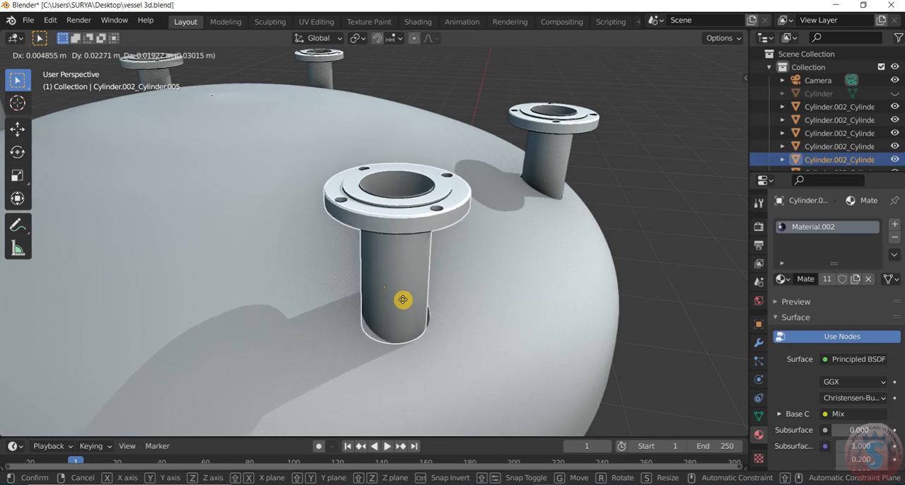
click(405, 299)
key(s)
click(407, 304)
key(g)
click(410, 332)
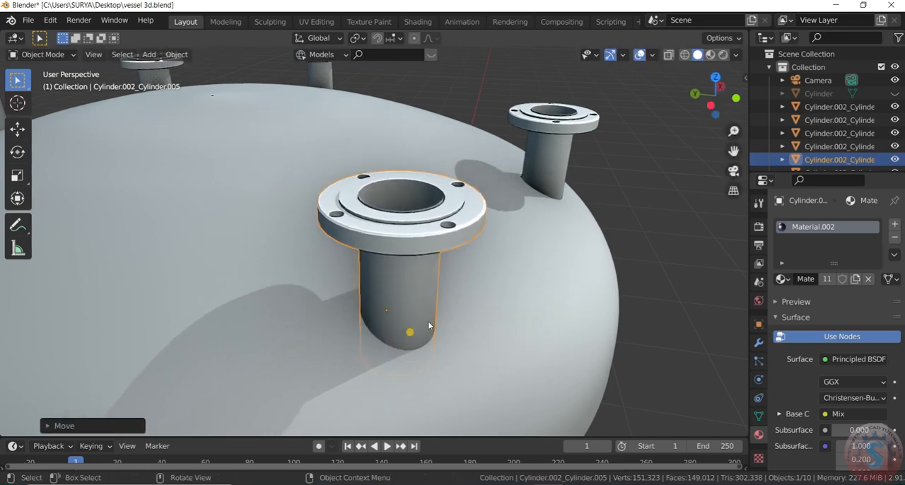
Shift the nozzle on the negative Y side over its opening and scale it to close the gap.
drag(713, 107, 576, 121)
scroll(541, 244, down, 5)
scroll(629, 283, up, 6)
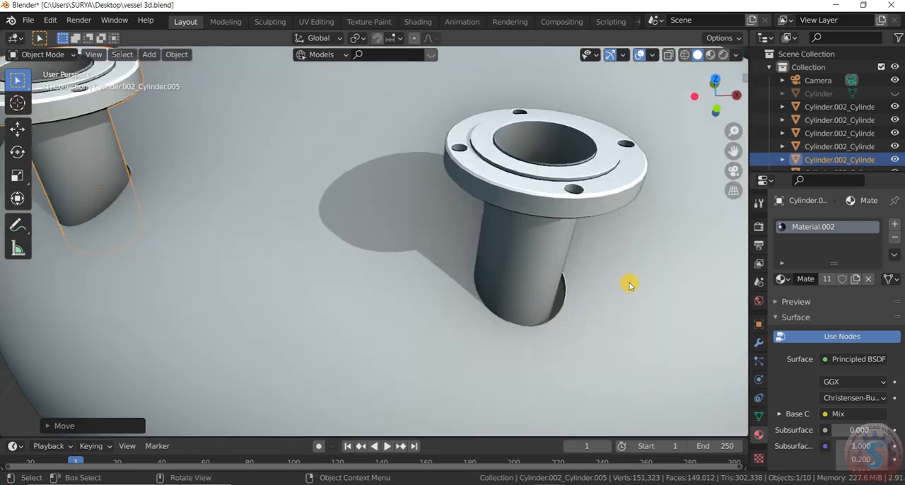
click(532, 285)
key(g)
right_click(538, 291)
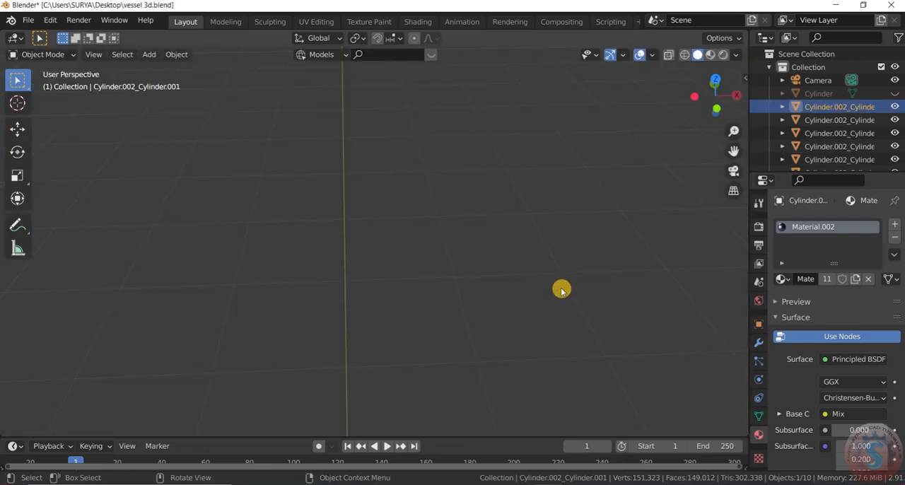
scroll(552, 287, down, 5)
scroll(523, 279, up, 8)
key(g)
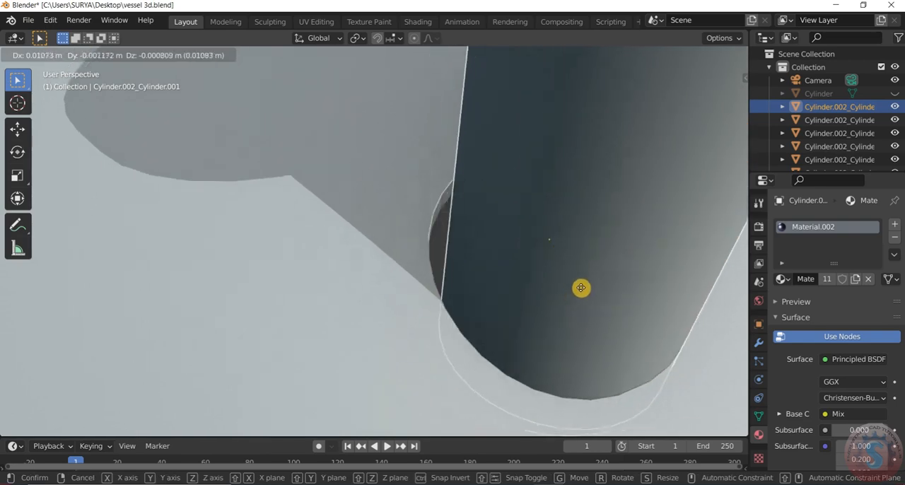
click(568, 280)
key(s)
click(572, 288)
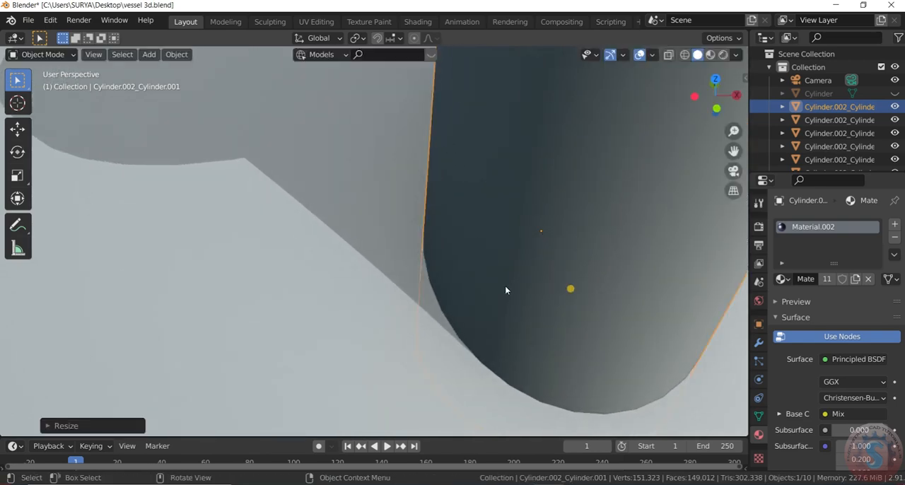
Shift the small nozzle on the positive X side over its opening in the dish.
scroll(507, 287, down, 10)
drag(714, 85, 562, 60)
scroll(713, 99, down, 4)
scroll(687, 231, up, 8)
scroll(320, 226, down, 3)
scroll(320, 227, up, 3)
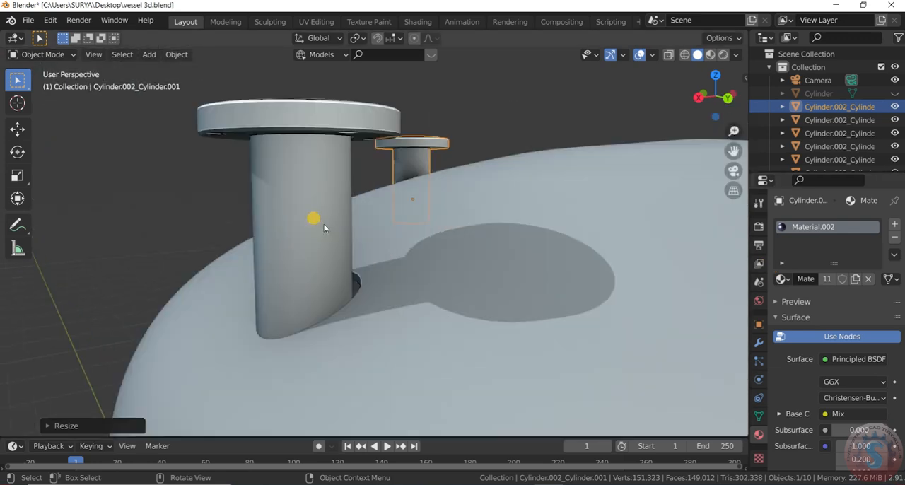
scroll(313, 219, down, 3)
click(327, 228)
scroll(327, 228, up, 4)
click(335, 237)
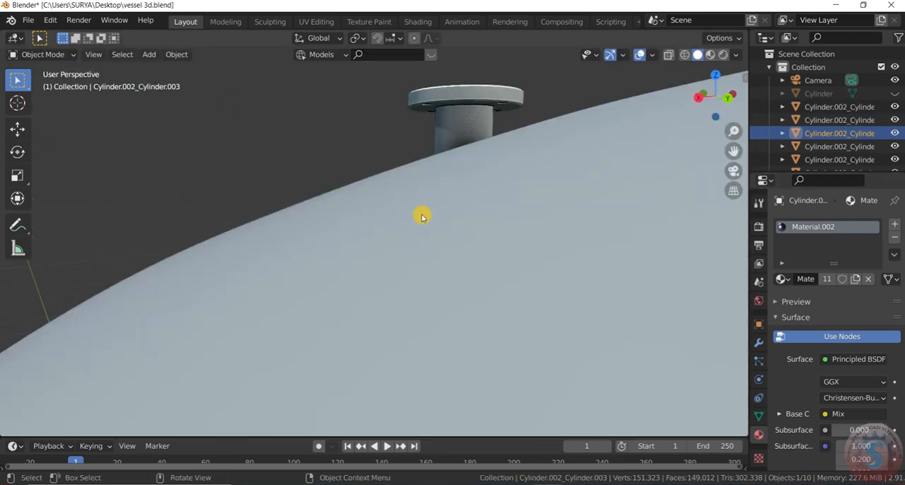
scroll(423, 217, down, 8)
scroll(419, 233, up, 6)
key(g)
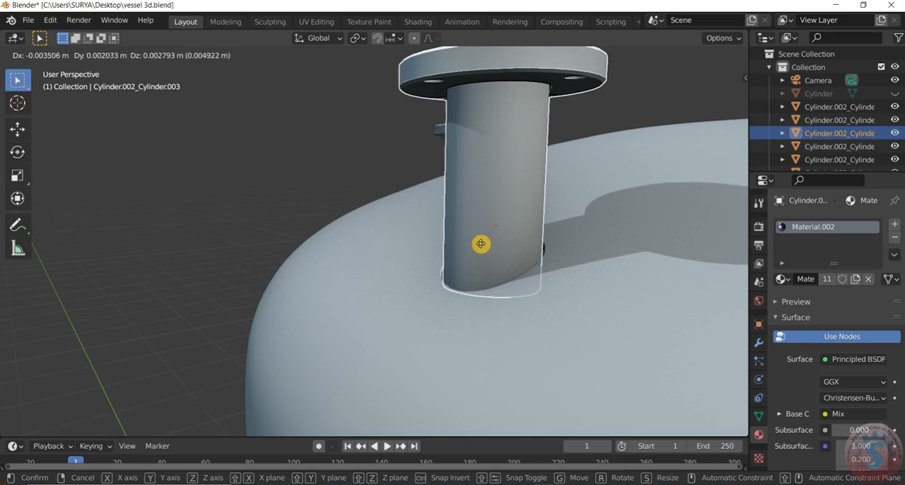
click(481, 247)
Scale the positive X nozzle to close the gap around its opening and adjust its height along the Z axis.
key(s)
click(491, 256)
key(g)
key(z)
click(392, 280)
Enlarge the diagonal nozzle between the positive X and positive Y sides and reposition it to cover its opening.
scroll(430, 273, down, 6)
scroll(443, 276, up, 7)
scroll(443, 276, down, 6)
click(448, 287)
scroll(440, 279, up, 7)
scroll(427, 265, down, 4)
scroll(418, 260, up, 5)
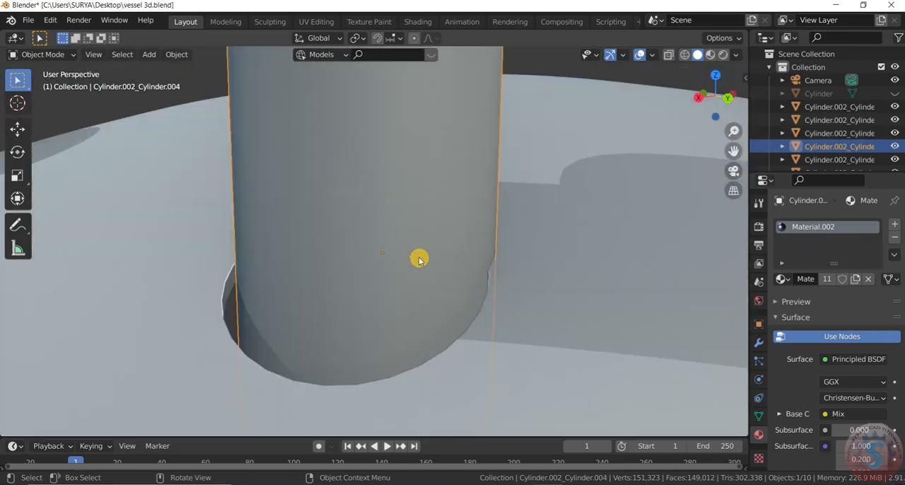
key(s)
click(423, 255)
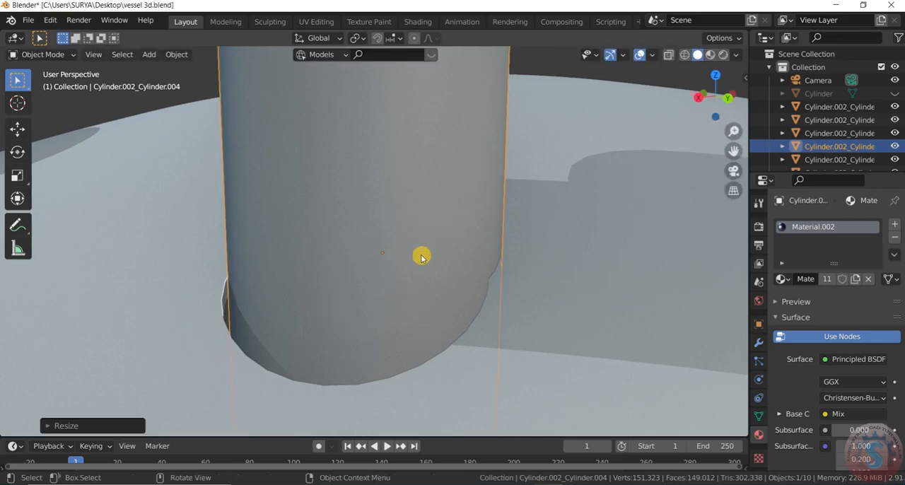
key(g)
click(411, 307)
key(s)
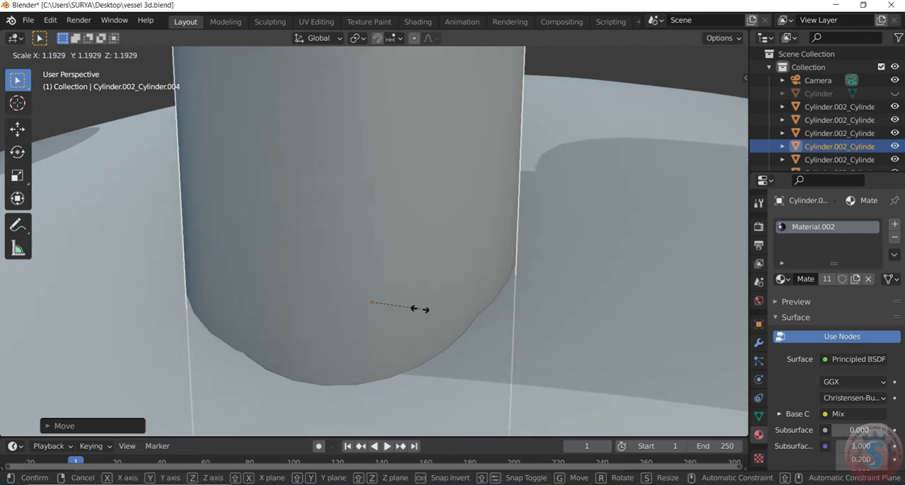
click(413, 307)
Nudge the enlarged diagonal nozzle toward the gap still exposed at the base of its pipe.
scroll(450, 266, down, 8)
drag(721, 98, 648, 143)
scroll(429, 258, up, 4)
scroll(237, 334, up, 3)
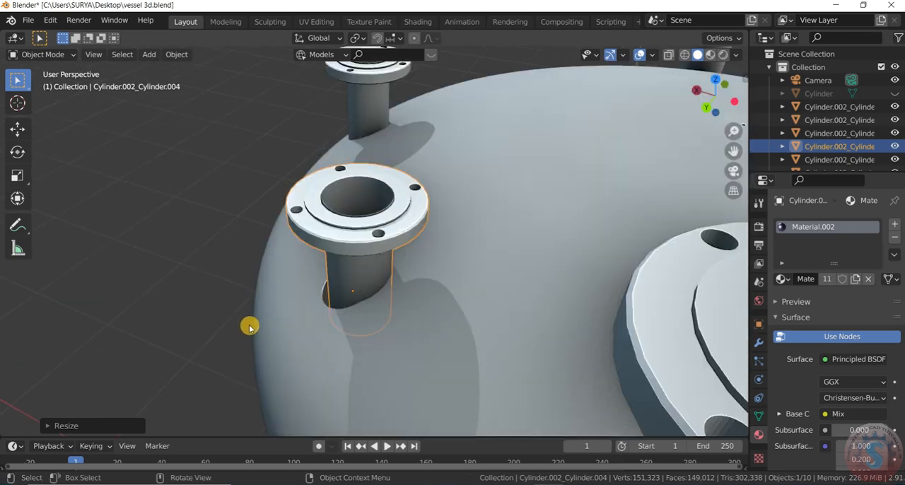
key(g)
click(312, 305)
Move the large nozzle on the positive Y side slightly to align it with its opening.
scroll(359, 255, down, 8)
scroll(364, 250, up, 10)
scroll(364, 250, down, 8)
scroll(367, 250, up, 7)
click(368, 250)
key(g)
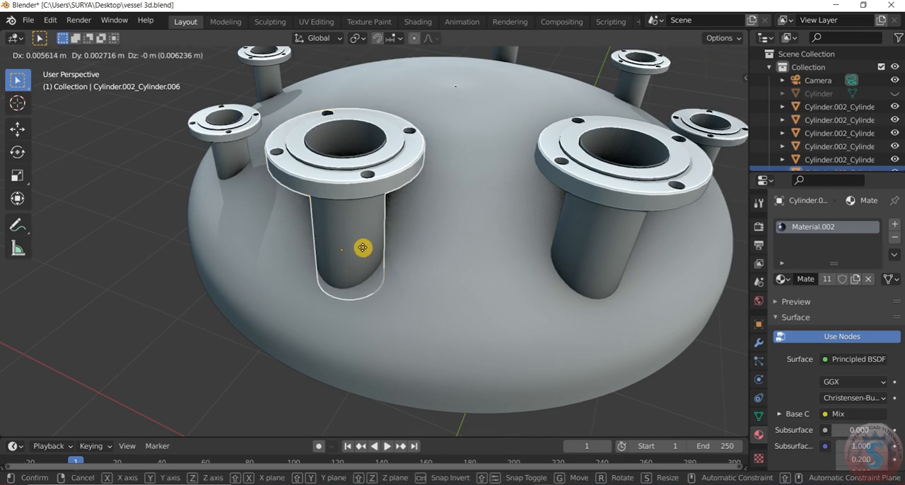
click(363, 250)
Select both large nozzles and adjust their height together along the global Z axis.
scroll(510, 270, down, 6)
scroll(586, 241, down, 2)
mouse_move(706, 117)
mouse_down()
mouse_move(705, 53)
mouse_move(716, 21)
mouse_move(710, 106)
mouse_up()
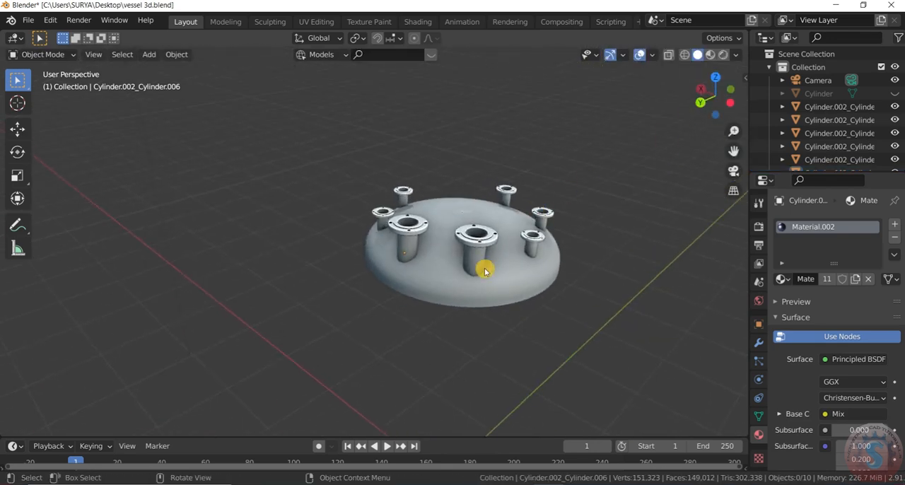
scroll(491, 256, up, 2)
key(g)
key(z)
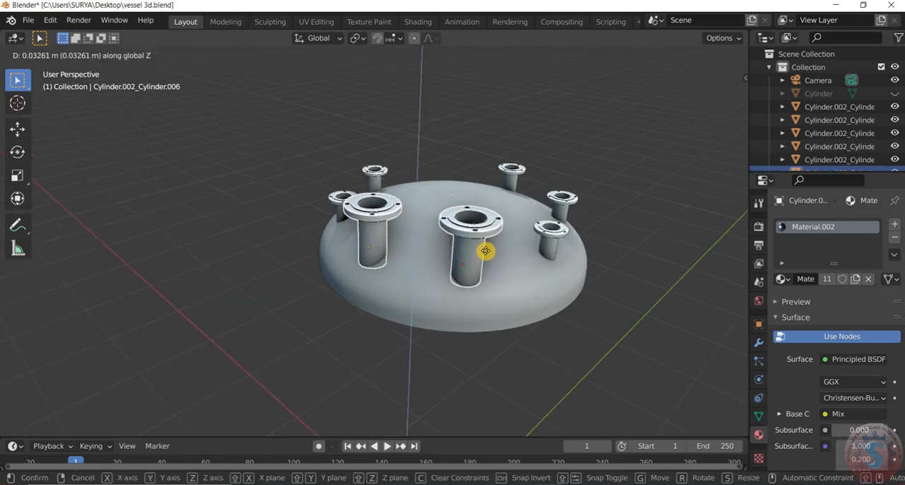
click(486, 265)
click(614, 239)
Save the finished nozzle arrangement in the existing file vessel 3d.blend.
scroll(640, 194, down, 2)
mouse_move(711, 106)
mouse_down()
mouse_move(686, 114)
mouse_move(552, 88)
mouse_move(597, 28)
mouse_move(629, 5)
mouse_move(636, 77)
mouse_move(543, 113)
mouse_move(601, 131)
mouse_move(651, 106)
mouse_move(709, 103)
mouse_move(724, 112)
mouse_move(764, 83)
mouse_move(699, 99)
mouse_up()
scroll(557, 252, down, 4)
scroll(418, 242, up, 3)
click(28, 19)
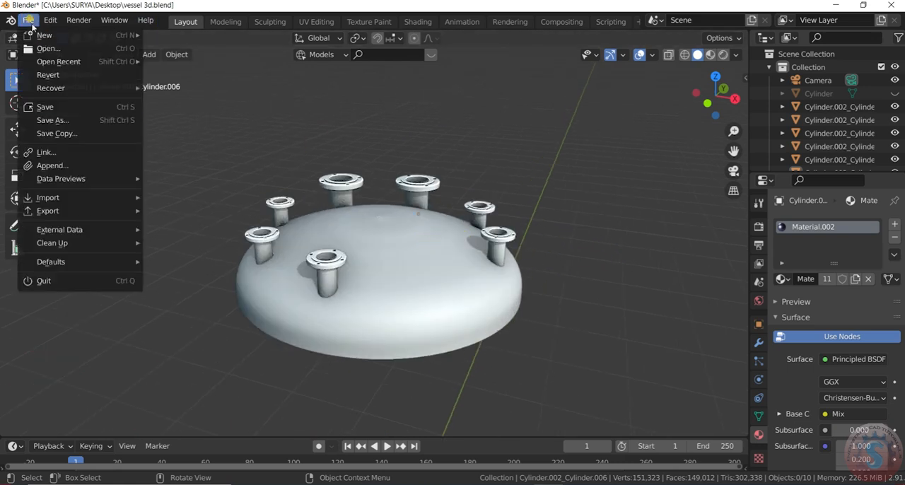
click(62, 108)
scroll(430, 230, down, 2)
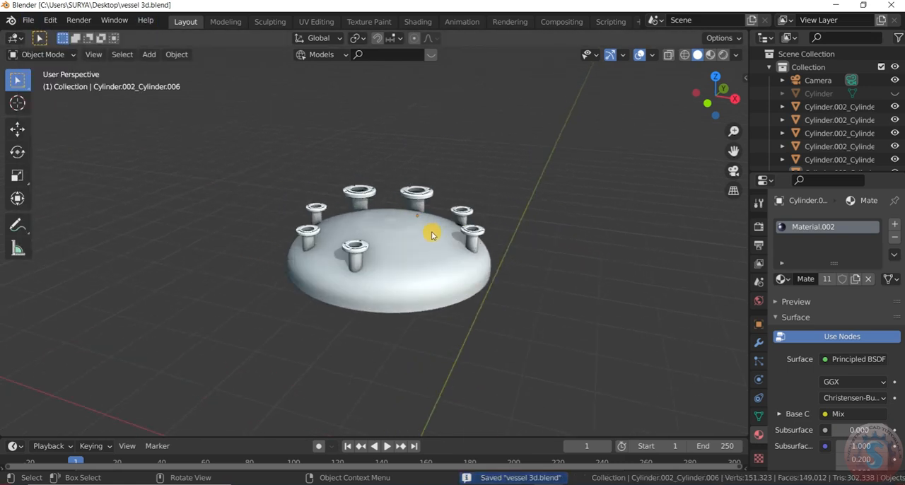
drag(719, 102, 751, 108)
scroll(519, 249, up, 2)
scroll(519, 245, down, 3)
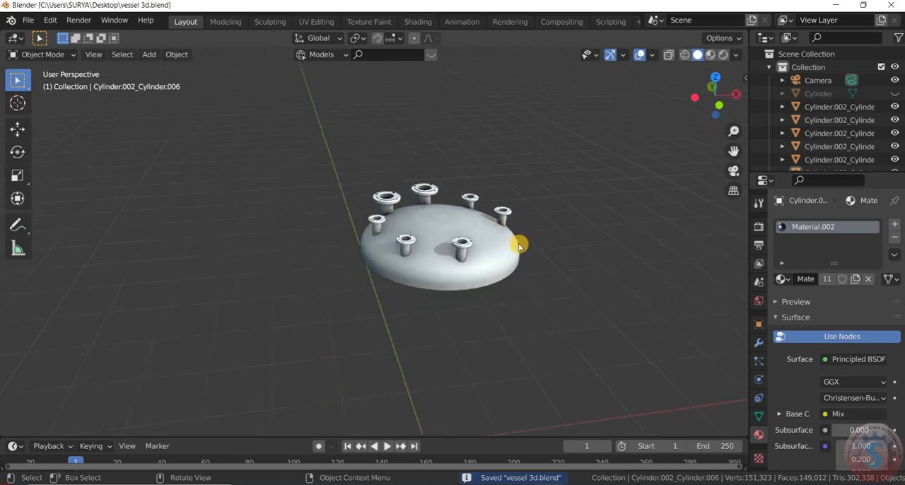
scroll(520, 245, up, 6)
scroll(521, 244, down, 4)
click(28, 20)
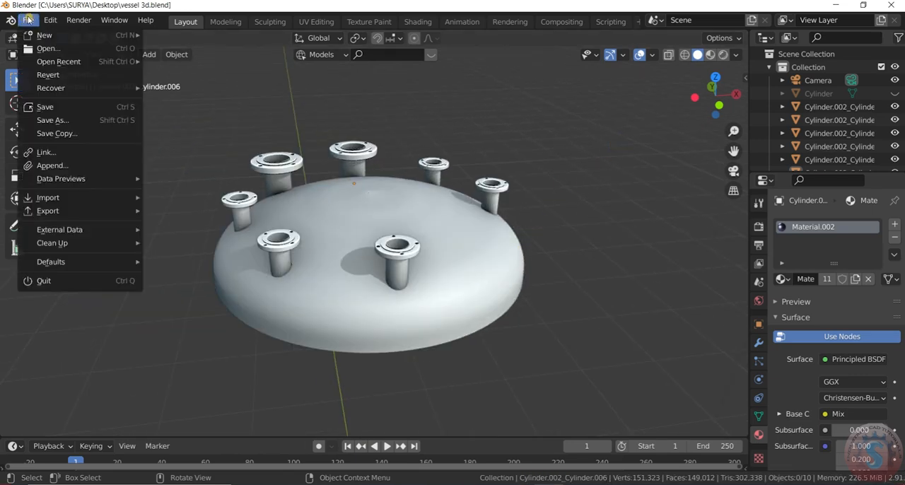
click(56, 108)
Add a cylinder mesh to the scene.
scroll(485, 191, up, 2)
scroll(474, 196, down, 3)
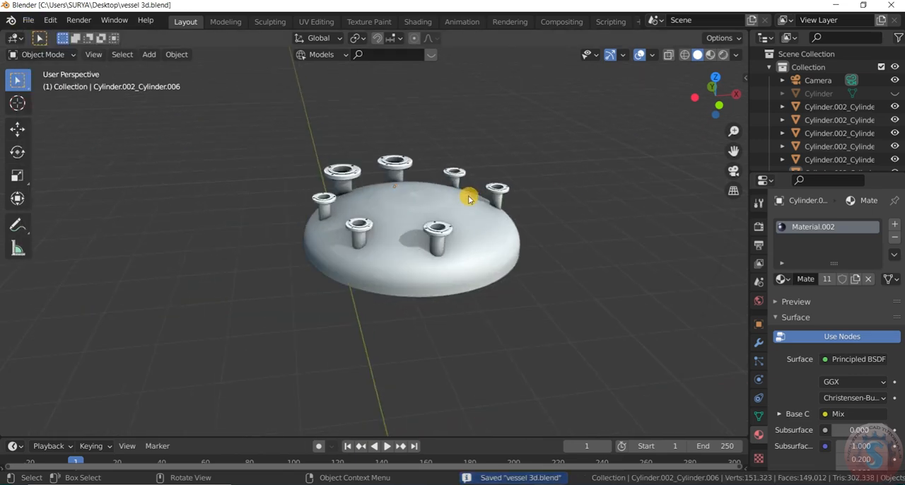
scroll(493, 236, up, 1)
key(shift+a)
mouse_move(485, 216)
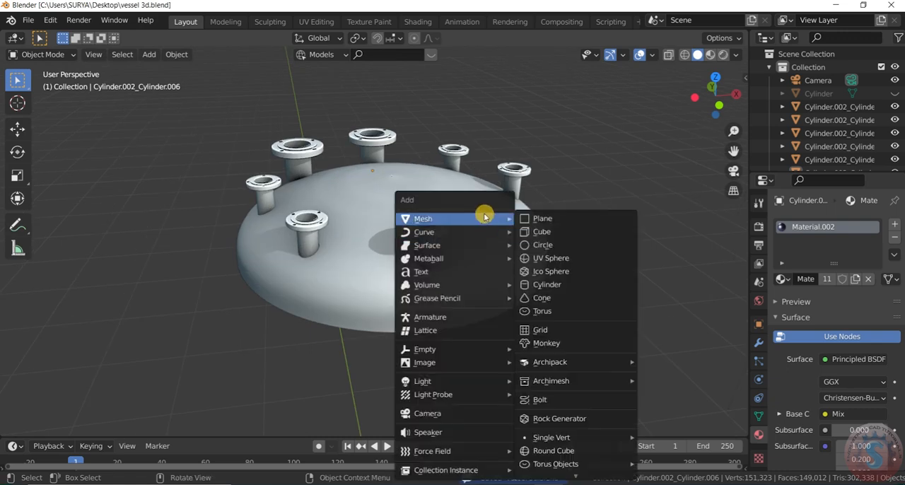
click(548, 284)
scroll(519, 259, down, 4)
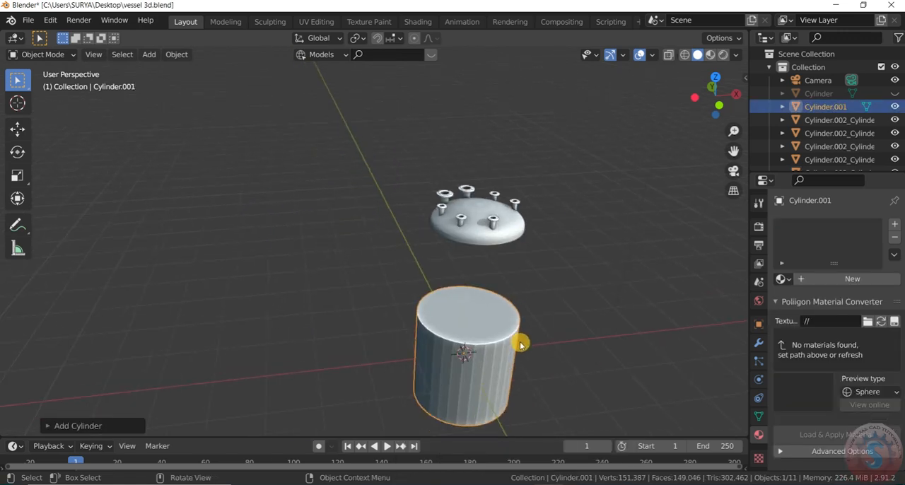
Scale the new cylinder down and raise it about 3.34 m along the Z axis into the dish.
key(s)
click(495, 346)
key(g)
key(z)
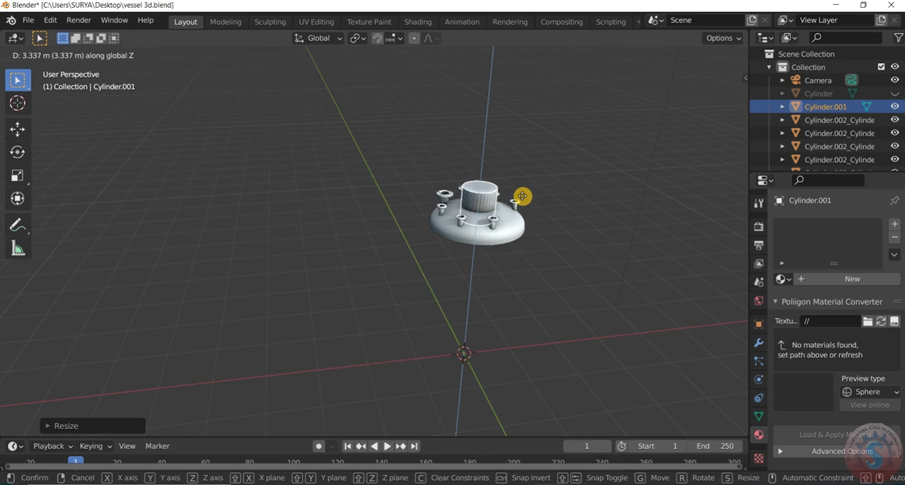
click(522, 197)
Move the cylinder to the free spot between the positive X and negative Y nozzles and adjust its size to fit.
scroll(527, 193, up, 2)
key(KP_7)
scroll(427, 253, up, 3)
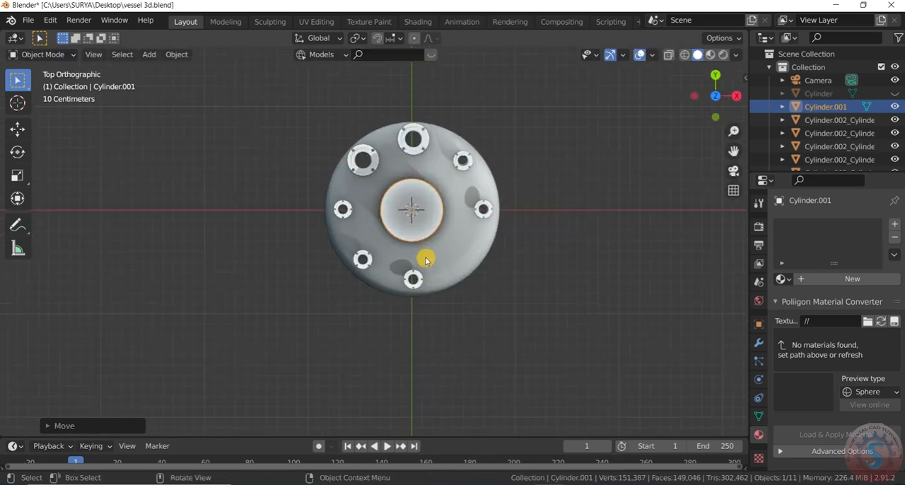
key(g)
click(467, 294)
scroll(469, 290, up, 2)
key(s)
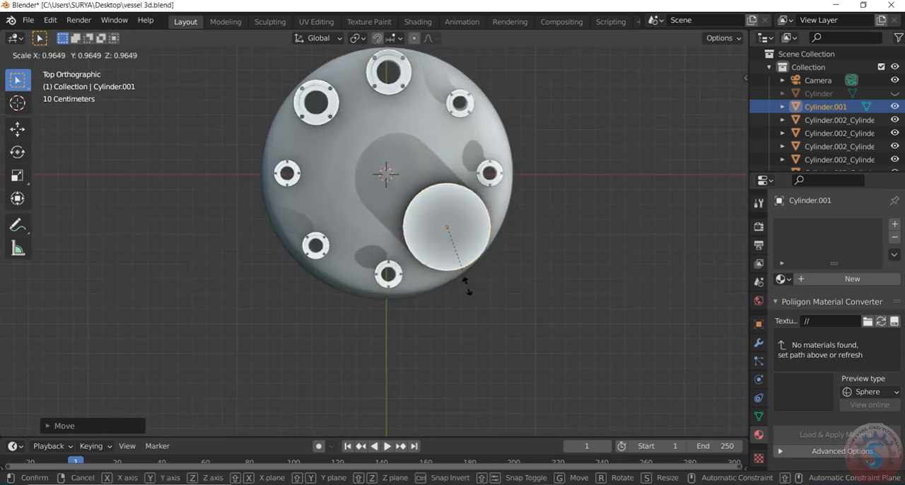
click(463, 270)
Try to tilt the cylinder about the global X axis, and undo the rotation.
drag(705, 107, 710, 84)
scroll(380, 256, down, 8)
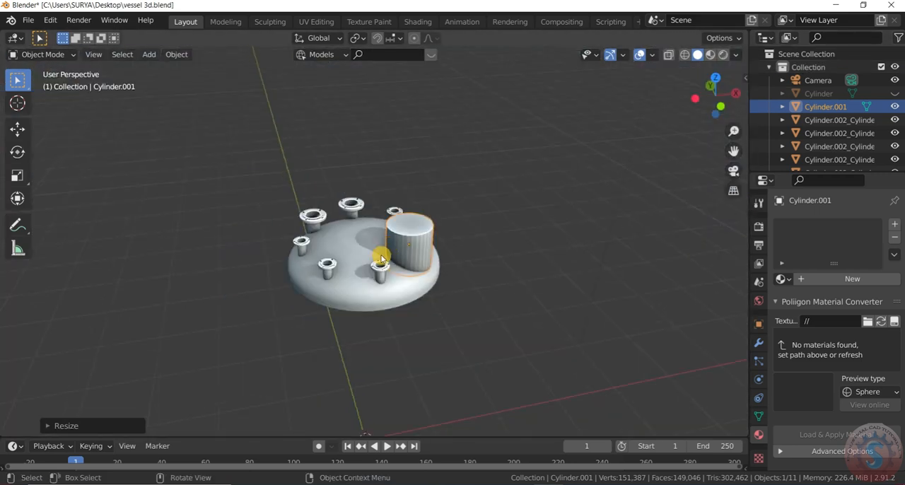
scroll(420, 259, up, 4)
key(r)
key(x)
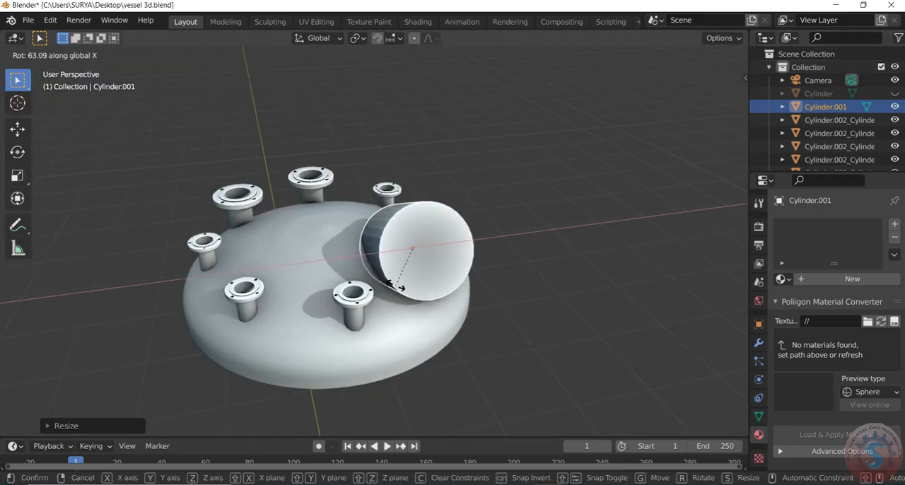
click(430, 293)
key(ctrl+z)
drag(718, 99, 654, 100)
key(r)
key(x)
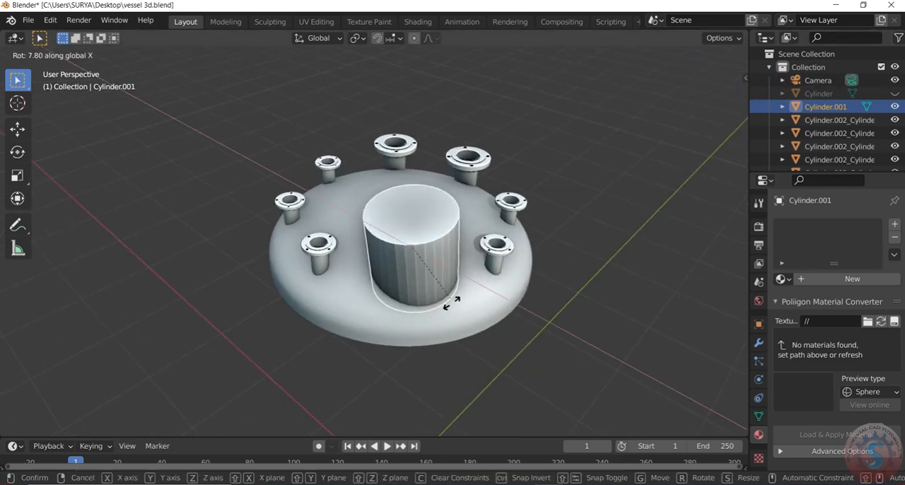
key(y)
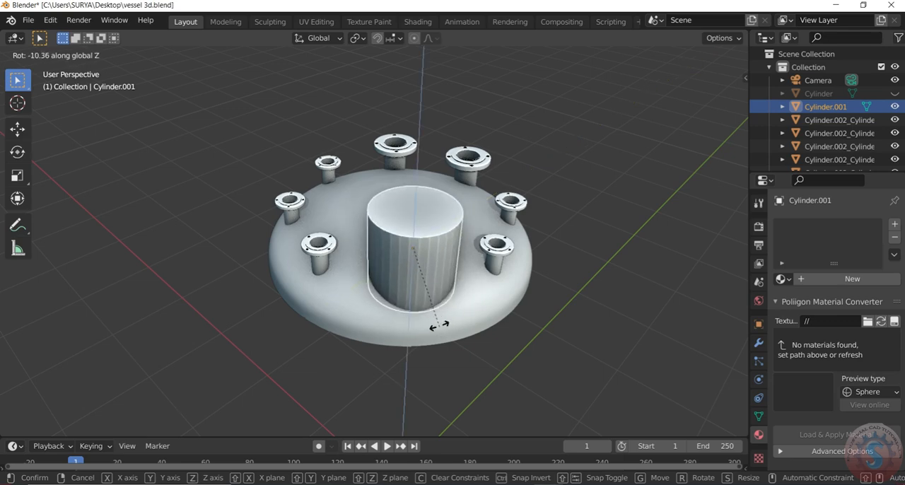
key(x)
right_click(422, 214)
Rotate the cylinder freely so that it leans outward from the dish.
scroll(453, 265, down, 3)
scroll(470, 244, up, 3)
drag(720, 97, 374, 333)
key(r)
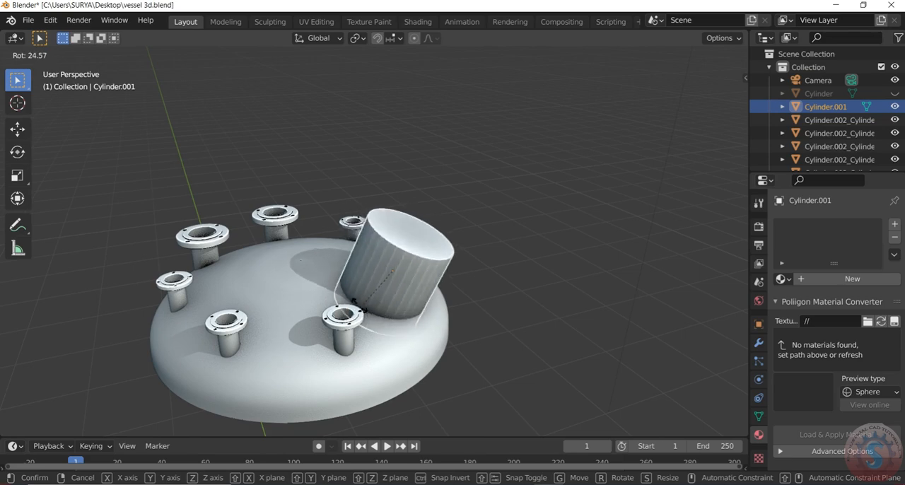
click(359, 292)
Move the tilted cylinder down so that its base sinks into the dish surface.
scroll(417, 288, up, 2)
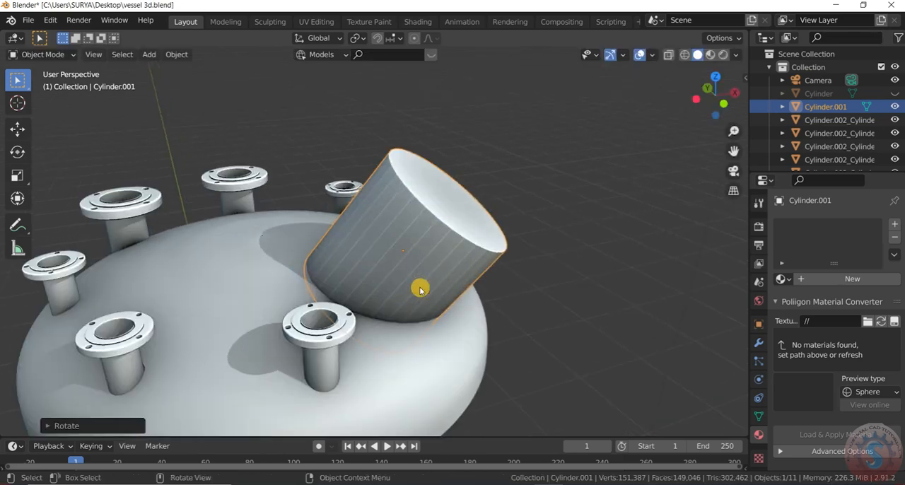
key(g)
click(428, 334)
click(587, 220)
Rotate the tilted cylinder by about -10° around the global Z axis.
drag(723, 89, 645, 174)
scroll(645, 175, down, 2)
scroll(527, 234, up, 2)
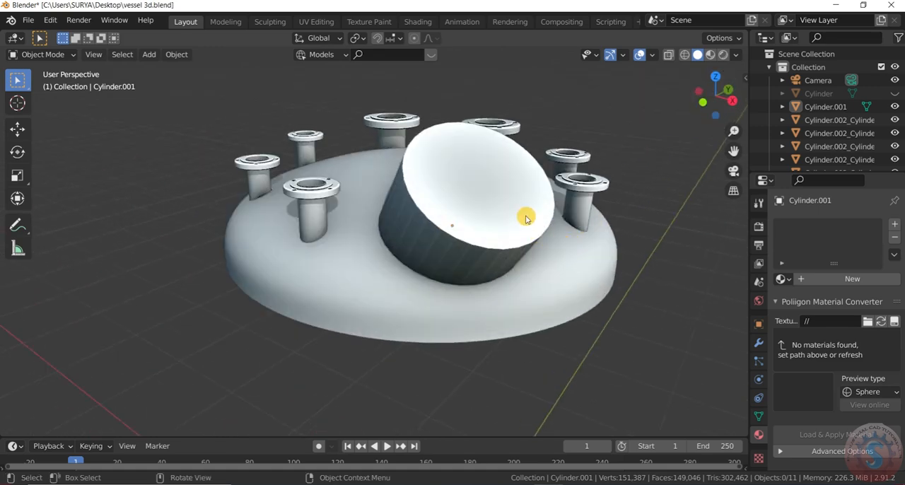
click(528, 217)
scroll(528, 217, down, 2)
shift+middle_drag(527, 216, 435, 271)
scroll(432, 276, up, 2)
key(r)
key(y)
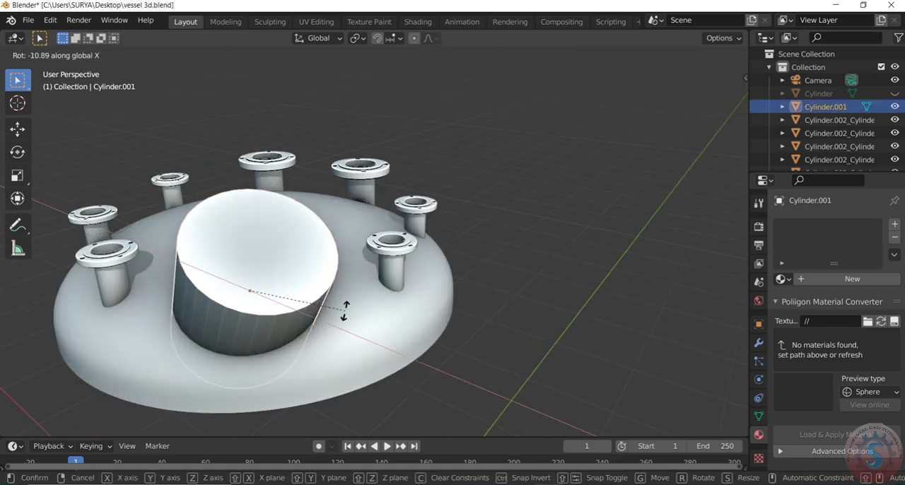
key(z)
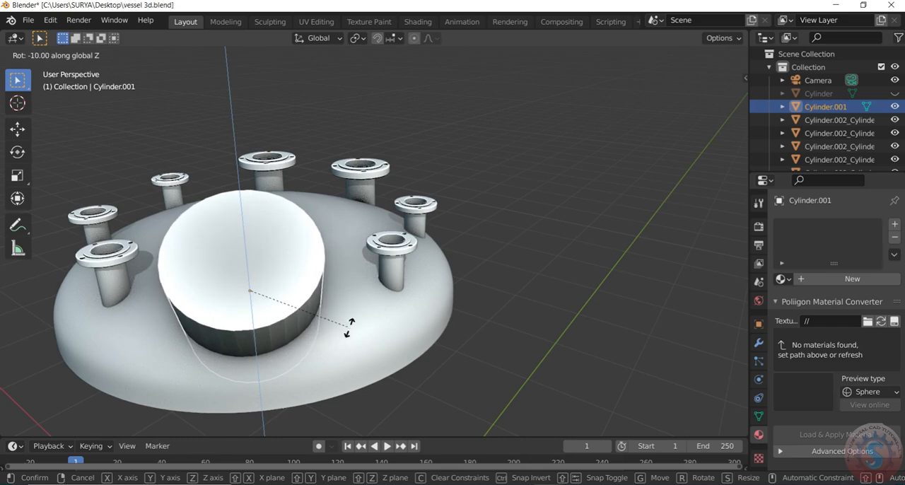
click(348, 329)
Fine-tune the cylinder's outward tilt with a free rotation of about 2.5°.
scroll(693, 126, down, 4)
drag(715, 116, 824, 79)
scroll(457, 283, down, 3)
scroll(534, 220, up, 5)
drag(623, 132, 642, 140)
mouse_move(715, 102)
mouse_down()
mouse_move(734, 122)
mouse_move(523, 115)
mouse_move(445, 133)
mouse_move(653, 95)
mouse_move(731, 112)
mouse_up()
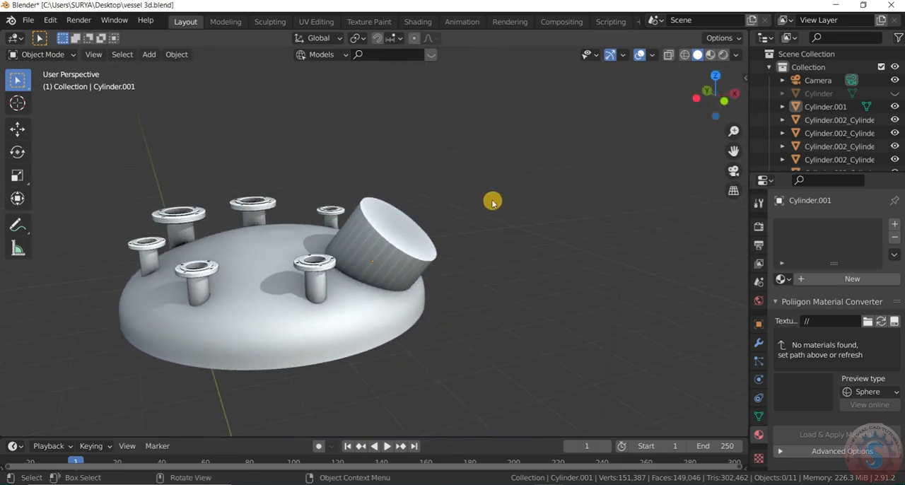
scroll(398, 257, up, 5)
scroll(413, 257, down, 6)
scroll(412, 259, up, 2)
click(412, 259)
key(r)
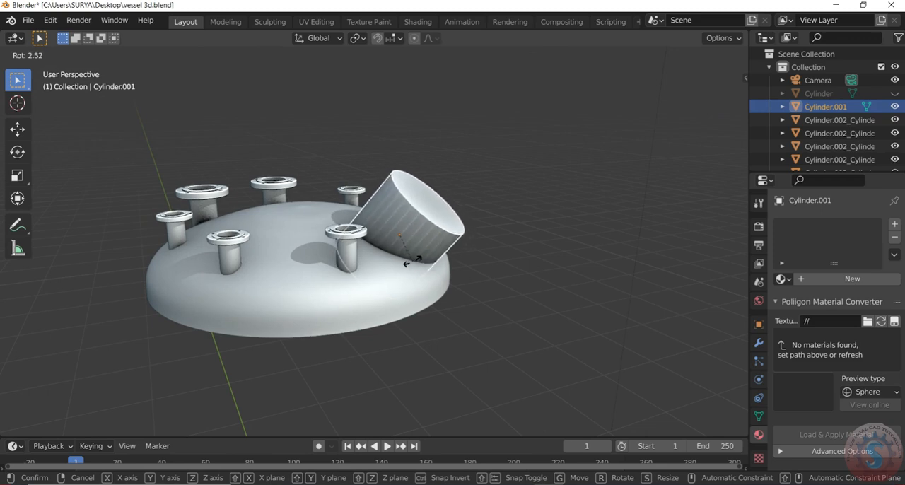
click(412, 262)
click(573, 198)
Apply smooth shading to the tilted cylinder.
scroll(574, 198, down, 2)
drag(713, 89, 697, 60)
scroll(713, 94, up, 2)
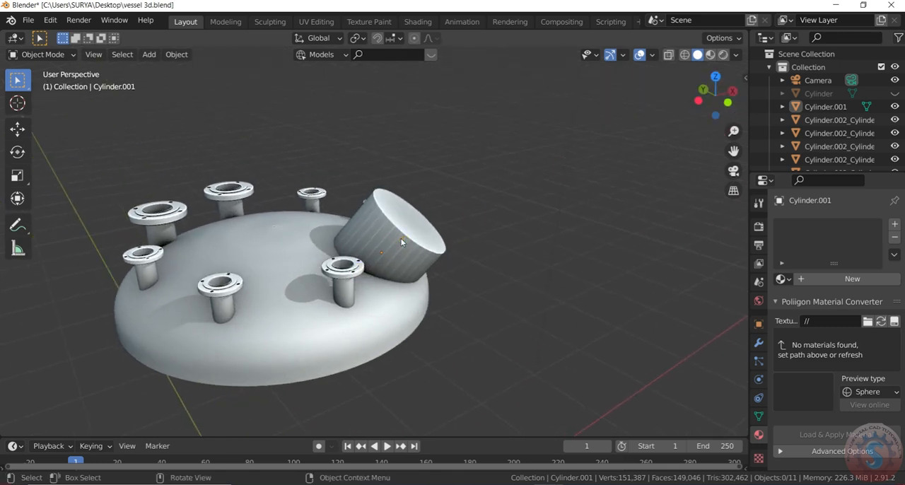
right_click(401, 242)
click(403, 241)
Enable Auto Smooth in the tilted cylinder's normals settings.
click(566, 221)
click(755, 375)
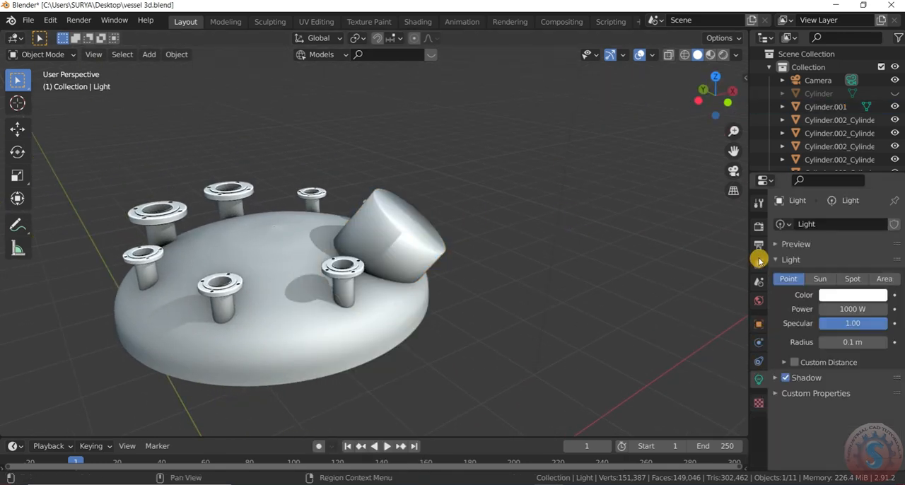
click(759, 225)
click(759, 417)
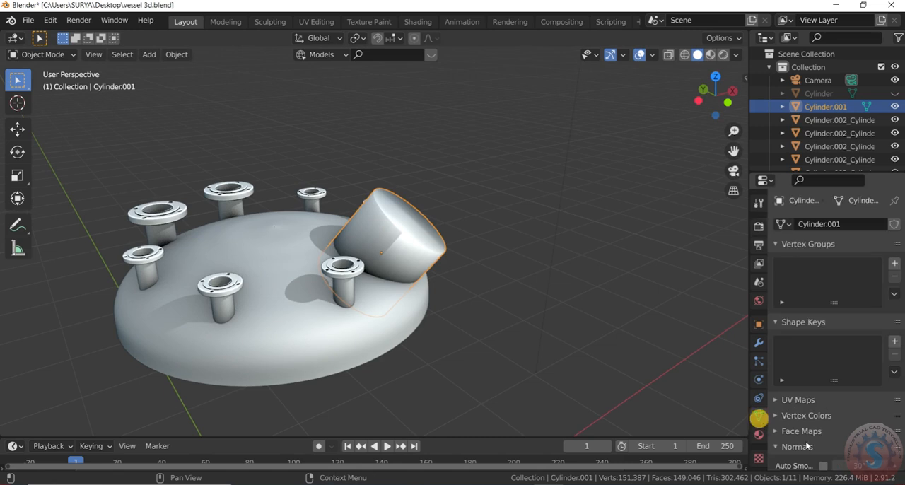
click(825, 466)
click(616, 316)
scroll(616, 316, down, 4)
drag(706, 90, 654, 106)
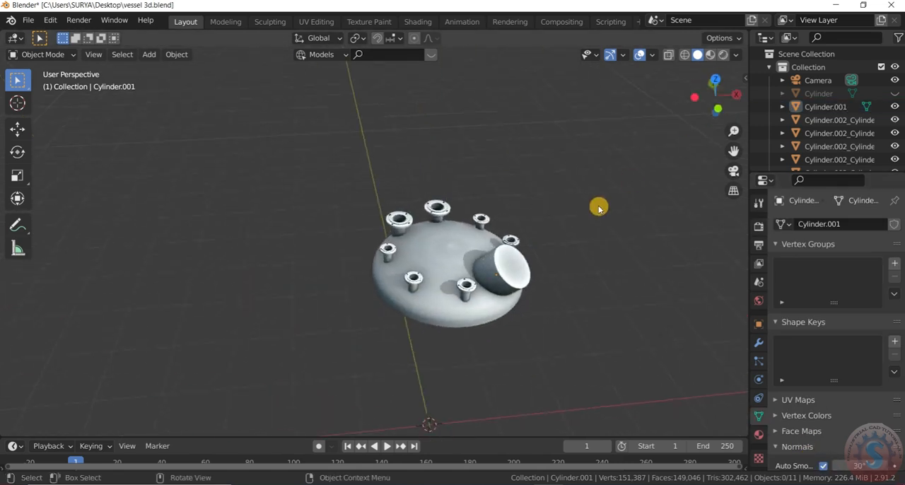
Add a Boolean Difference modifier to the vessel dish, using the large tilted cylinder as the cutting object.
scroll(596, 216, up, 2)
click(484, 325)
click(759, 342)
click(810, 224)
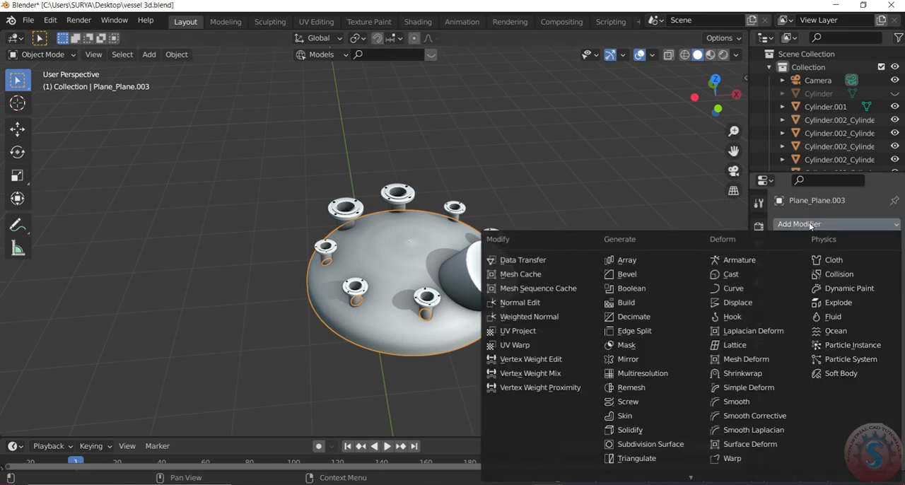
click(631, 289)
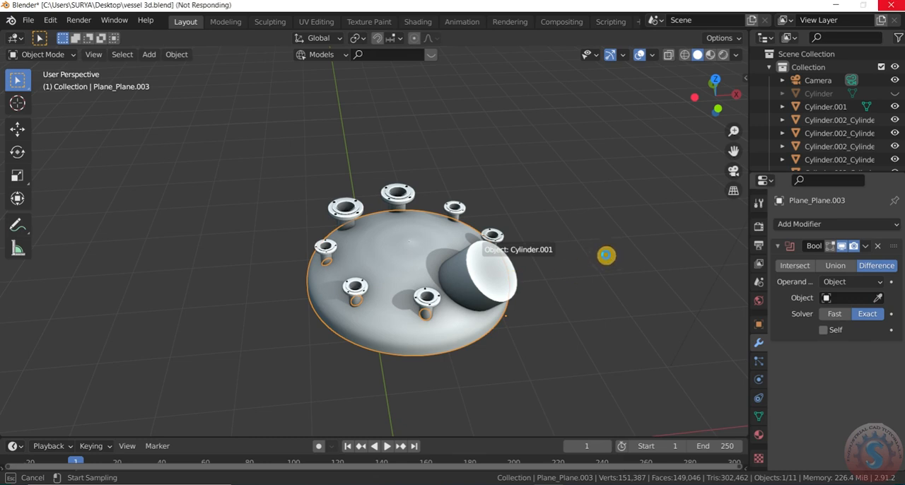
scroll(606, 256, up, 2)
drag(716, 100, 664, 72)
click(658, 250)
scroll(413, 282, up, 6)
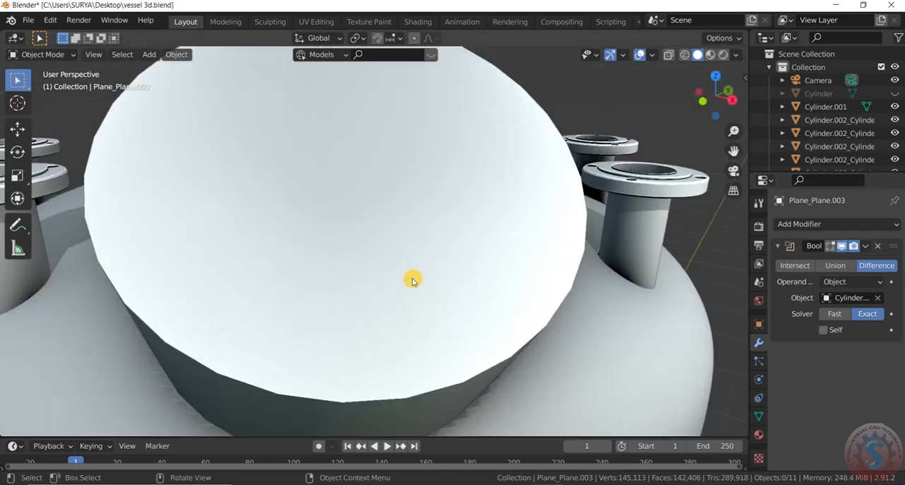
Hide the large tilted cylinder to expose the opening cut in the dish.
click(414, 282)
scroll(418, 284, down, 6)
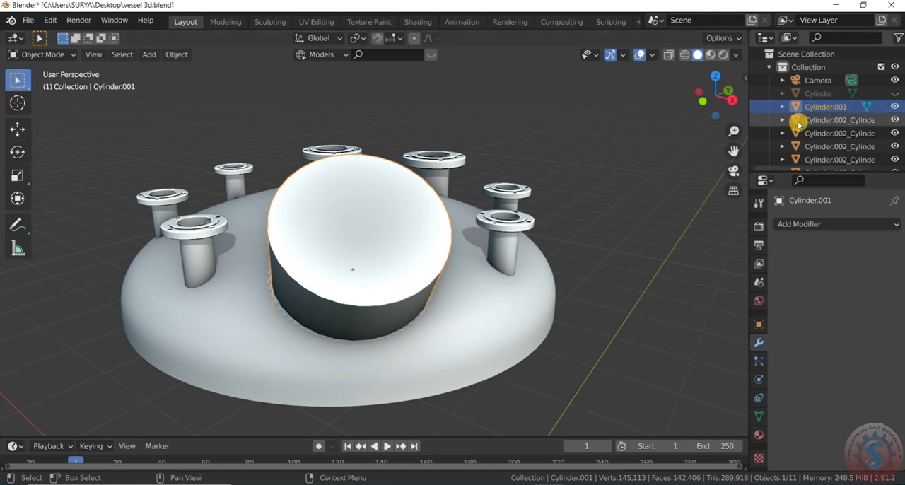
click(896, 107)
scroll(567, 211, down, 6)
scroll(566, 211, up, 2)
drag(715, 97, 716, 107)
scroll(508, 316, up, 2)
scroll(504, 309, down, 2)
scroll(499, 300, up, 2)
Save the vessel 3d.blend file.
click(29, 20)
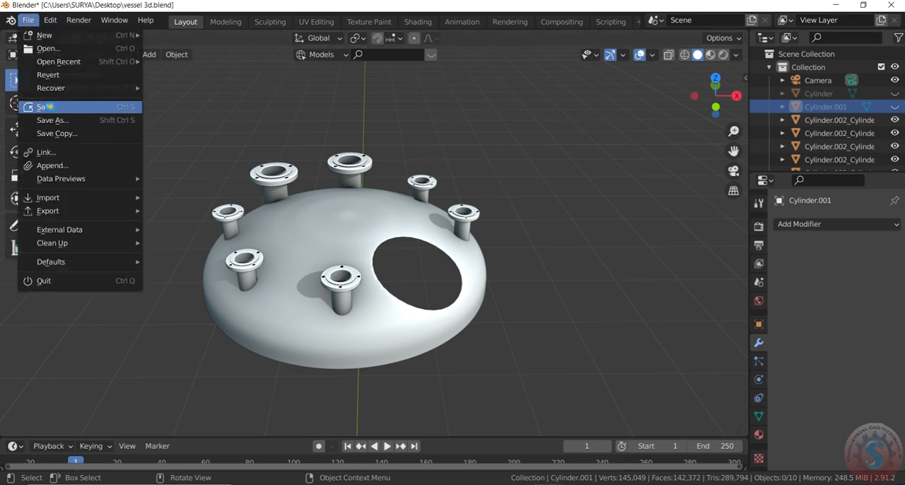
click(49, 107)
scroll(465, 196, down, 3)
scroll(404, 210, up, 3)
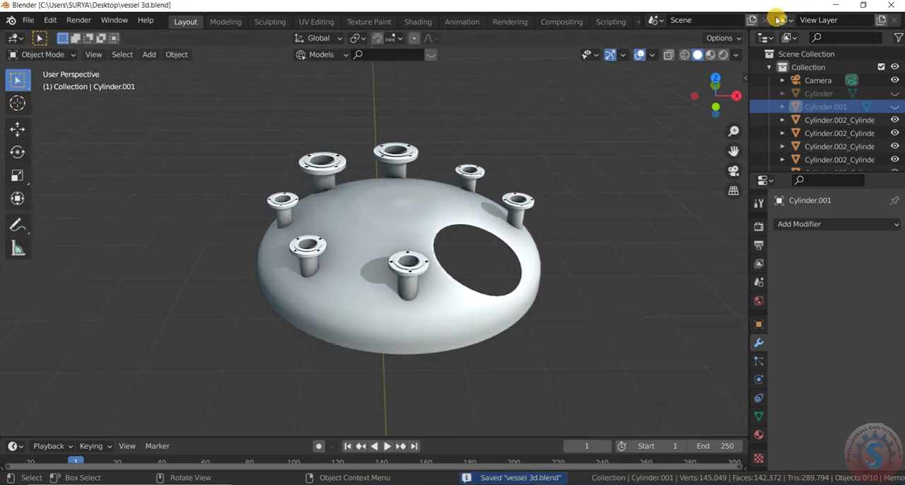
Switch the viewport to Material Preview shading and save the file again.
click(711, 55)
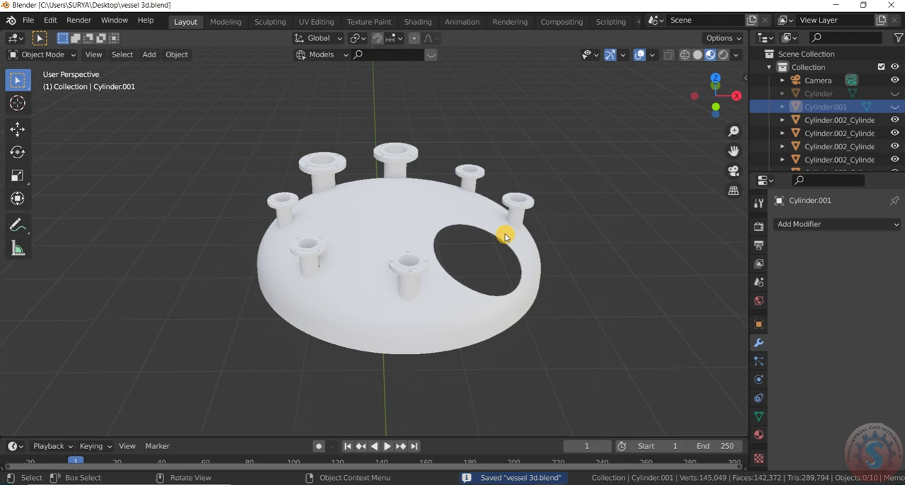
scroll(517, 223, up, 2)
mouse_move(488, 233)
middle_down()
mouse_move(425, 243)
mouse_move(386, 205)
mouse_move(385, 178)
mouse_move(414, 120)
mouse_move(394, 97)
mouse_move(384, 228)
mouse_move(435, 259)
mouse_move(495, 236)
mouse_move(485, 236)
mouse_move(495, 178)
mouse_move(495, 233)
mouse_move(497, 223)
middle_up()
mouse_move(723, 92)
mouse_down()
mouse_move(558, 87)
mouse_move(609, 113)
mouse_move(724, 93)
mouse_up()
scroll(581, 172, up, 2)
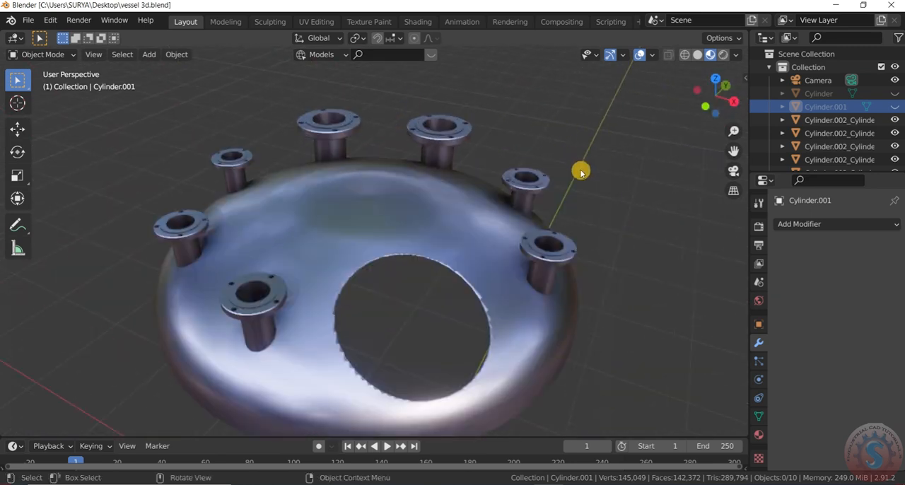
scroll(567, 236, down, 3)
click(28, 21)
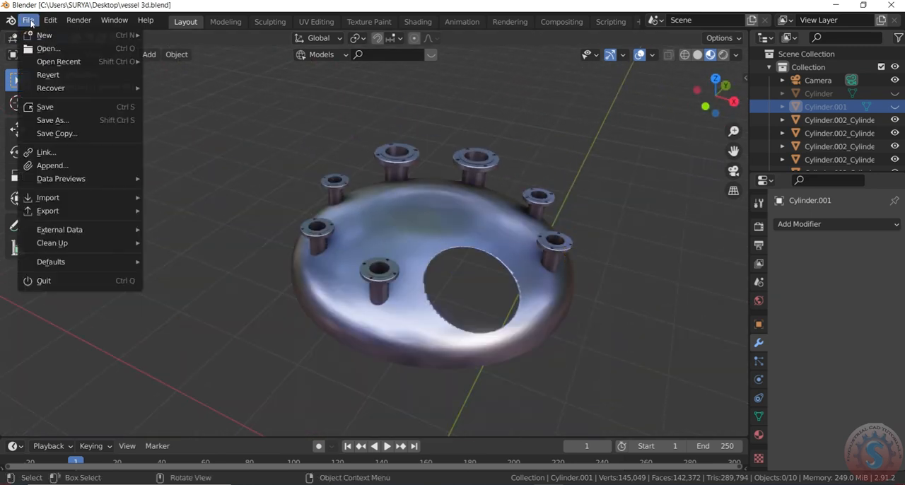
click(46, 108)
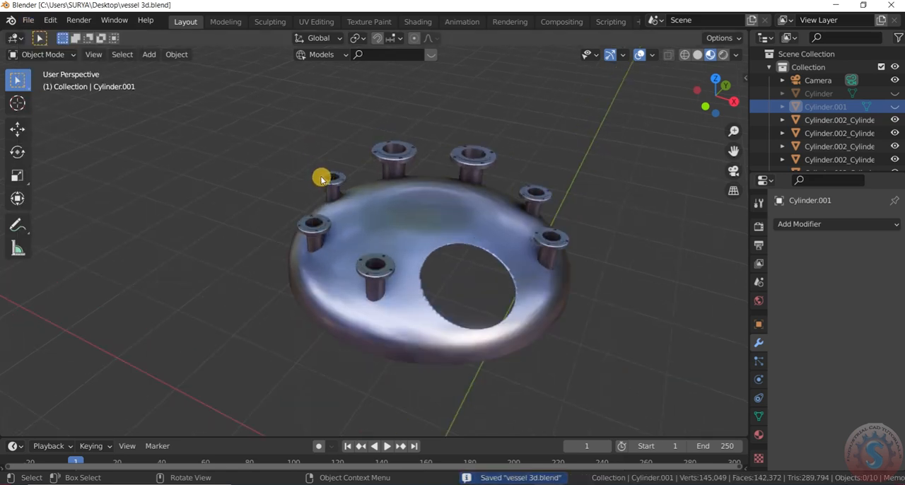
Start an OBJ import and browse drive E: through YOUTUBE CHANNELS and the mechanical Blender tutorials to the folder holding the mechanical reducer.
scroll(327, 191, down, 2)
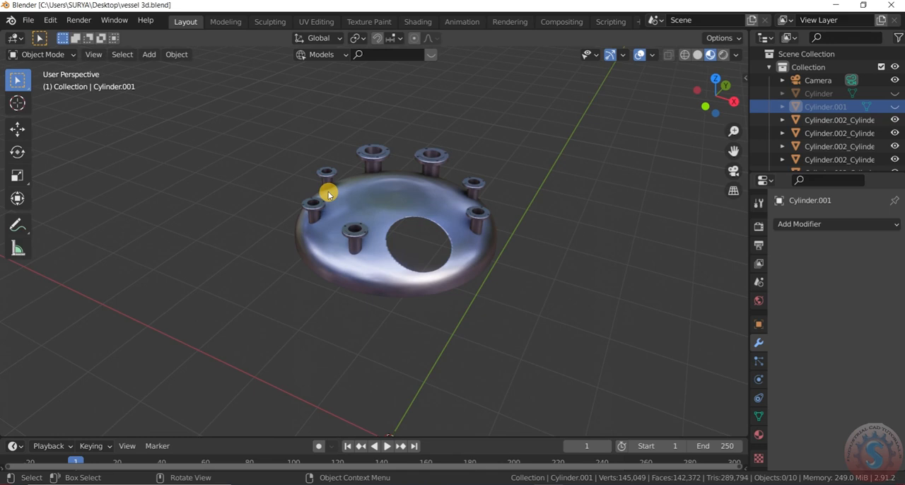
click(28, 19)
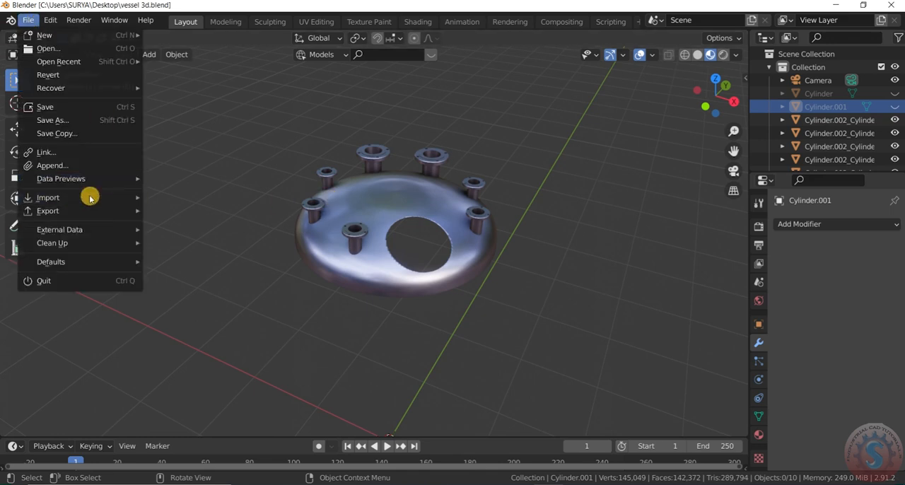
mouse_move(90, 201)
click(198, 302)
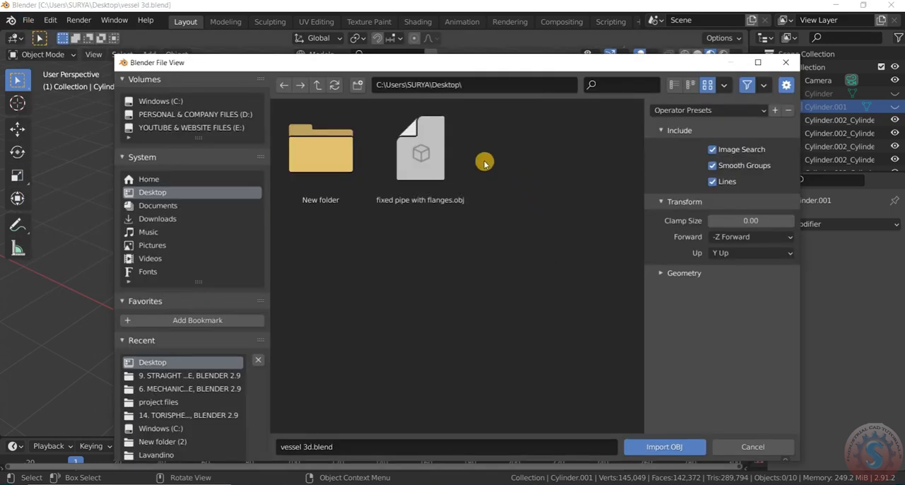
click(227, 129)
double_click(416, 166)
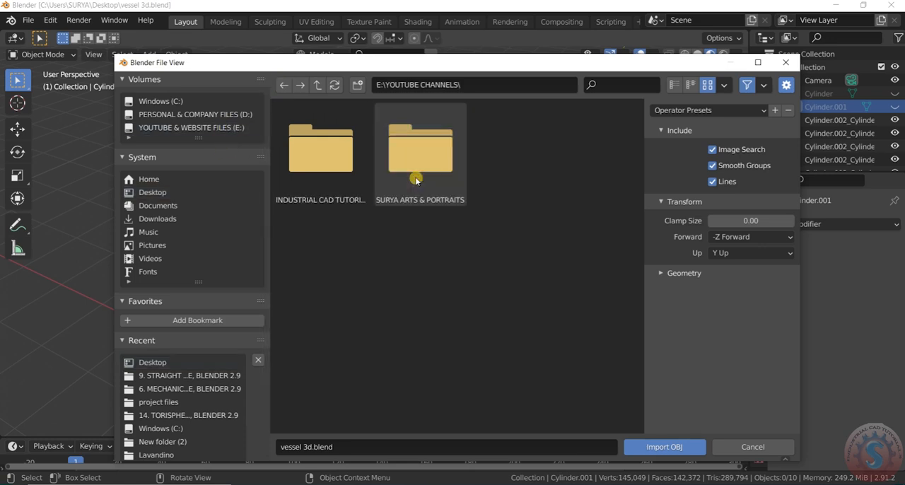
double_click(356, 159)
double_click(342, 390)
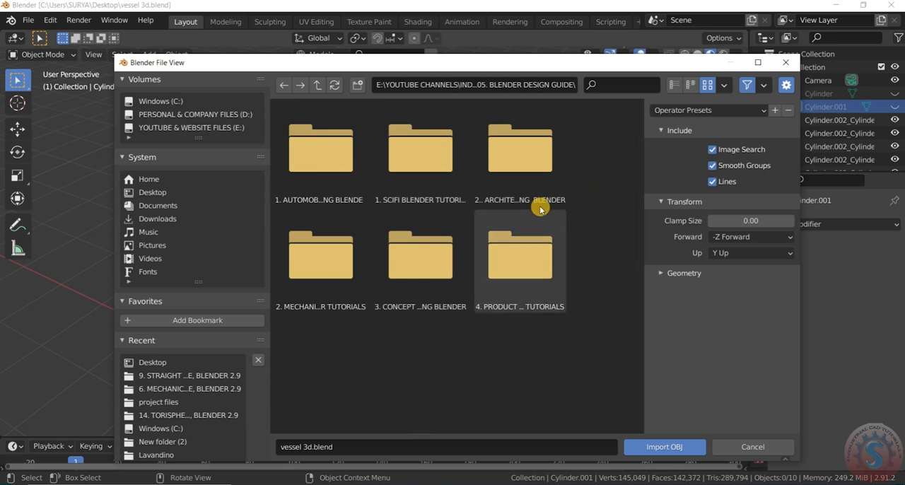
double_click(329, 266)
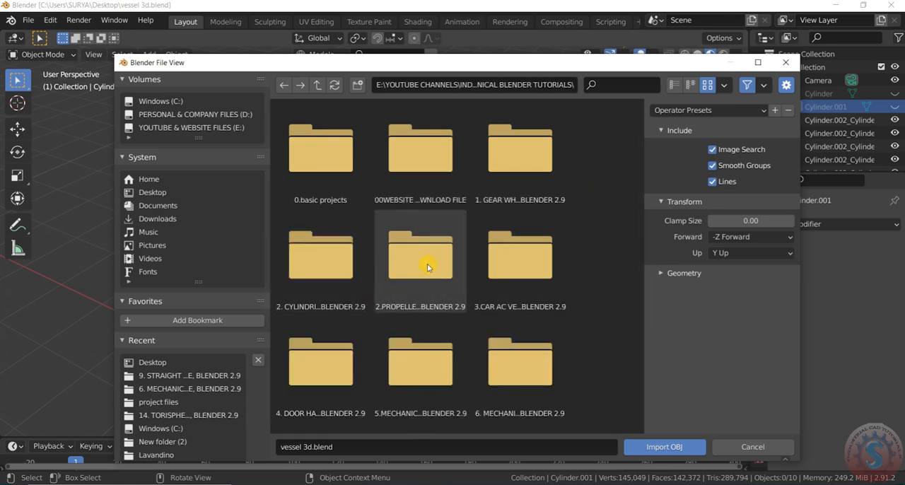
scroll(425, 264, down, 2)
double_click(556, 312)
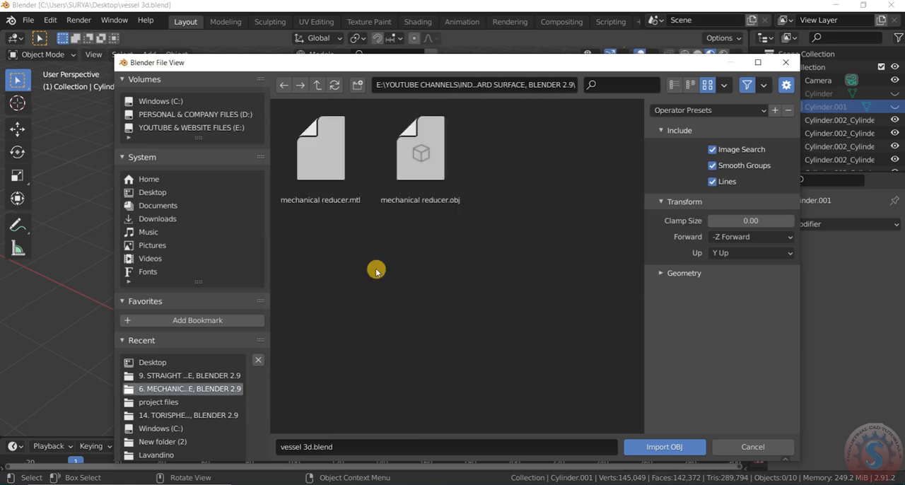
Import the mechanical reducer.obj model into the scene.
click(423, 178)
click(336, 179)
click(416, 167)
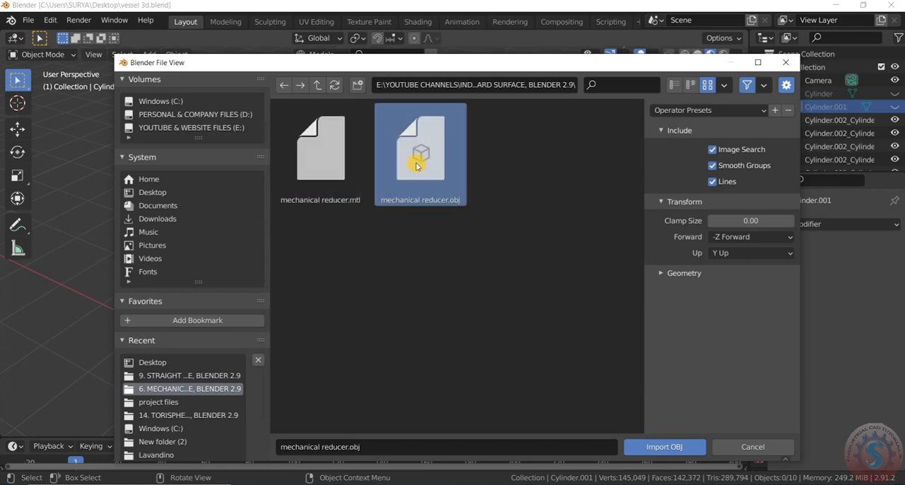
click(688, 447)
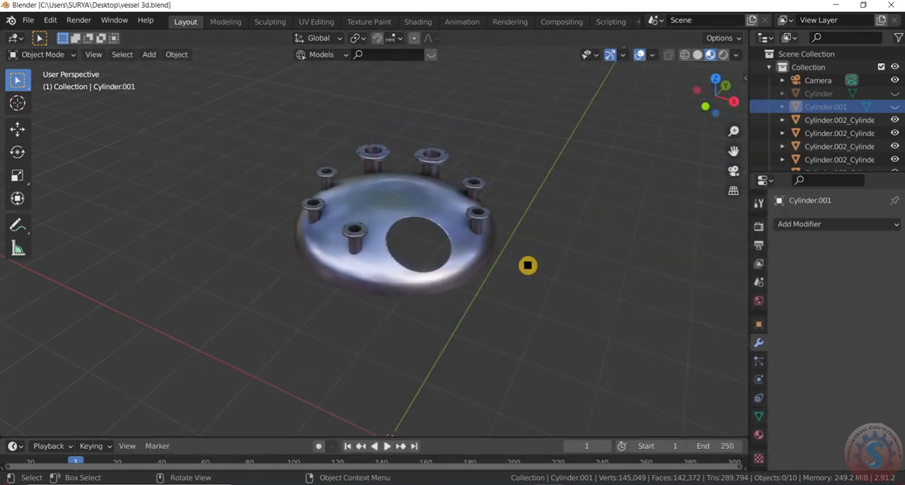
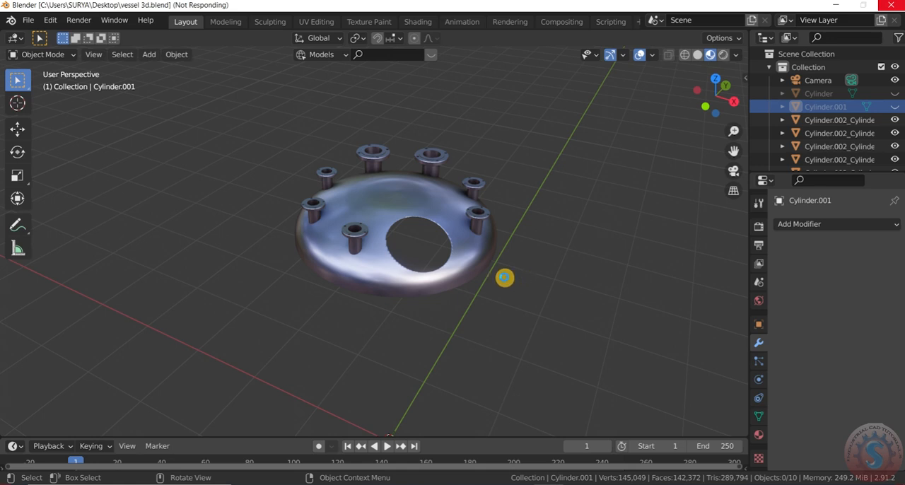
key(alt+h)
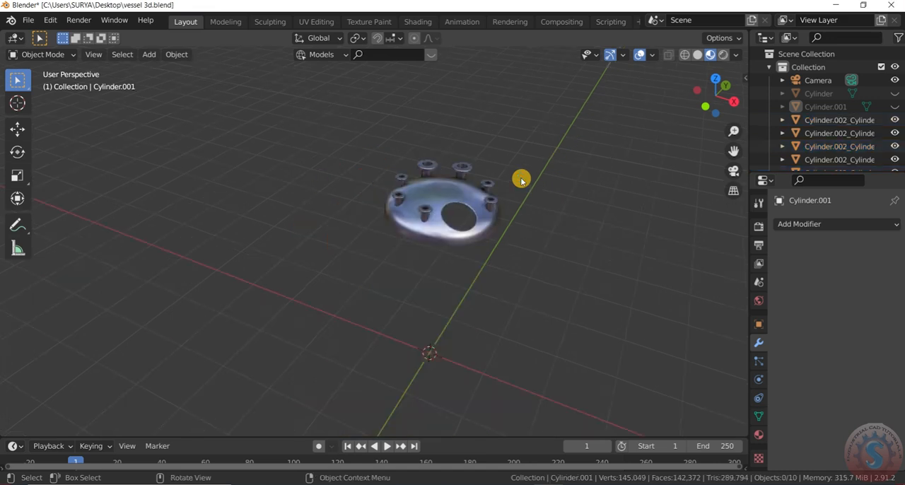
scroll(454, 129, up, 4)
scroll(458, 145, down, 3)
scroll(522, 245, up, 3)
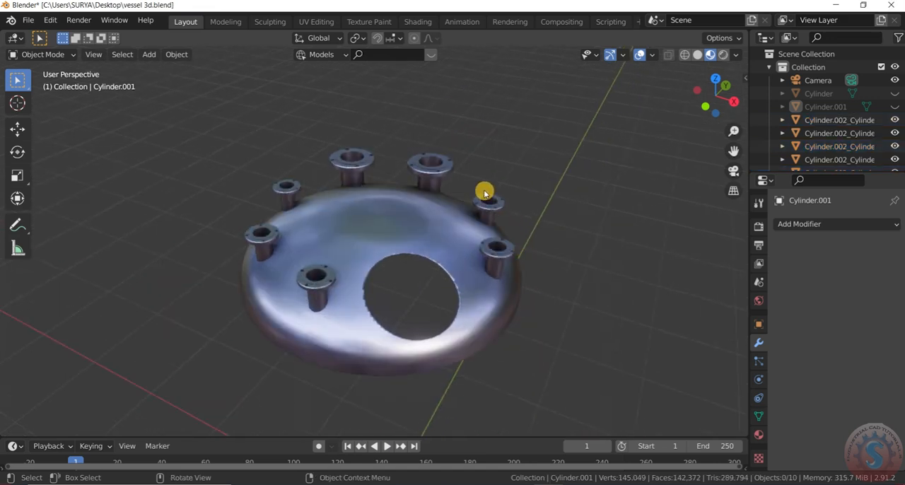
scroll(485, 197, down, 4)
scroll(485, 201, up, 2)
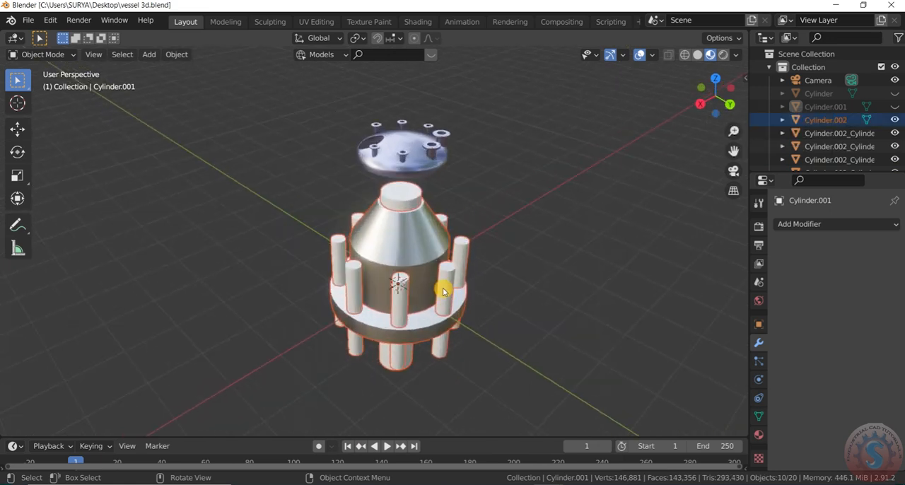
Delete the imported bolt cylinders standing in the reducer's flange holes.
click(453, 287)
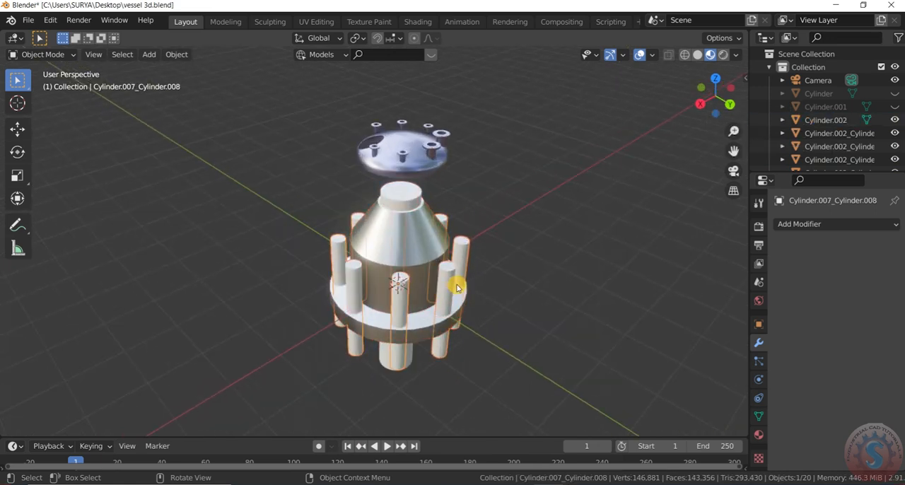
key(Delete)
scroll(401, 313, up, 1)
click(347, 309)
key(Delete)
click(344, 305)
scroll(353, 315, up, 3)
key(Delete)
scroll(364, 304, down, 3)
click(405, 373)
key(Delete)
scroll(871, 162, down, 5)
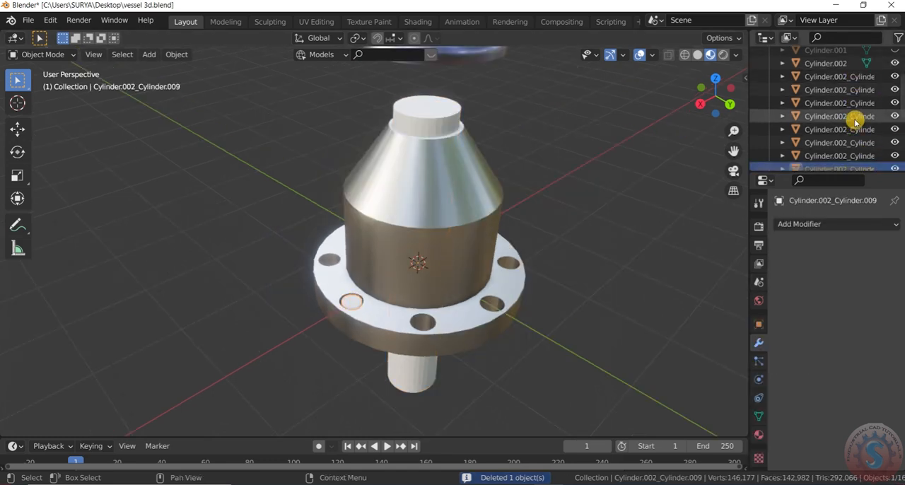
Delete the leftover plug in the flange hole and the cylinder protruding below the reducer's flange.
click(353, 303)
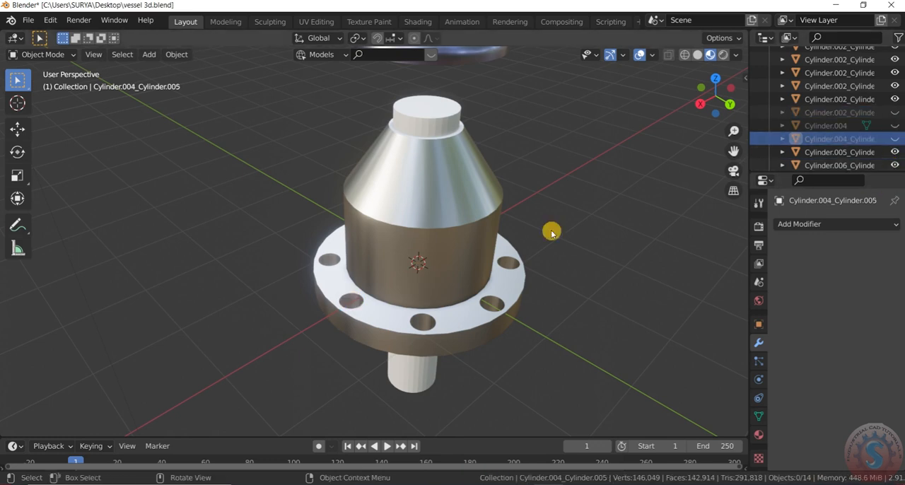
key(Delete)
click(419, 383)
key(Delete)
Delete the remaining solid cylinder in the reducer's central bore, working from the underside.
scroll(477, 184, down, 3)
scroll(495, 165, up, 2)
scroll(513, 263, down, 2)
drag(710, 102, 686, 134)
scroll(450, 257, up, 1)
click(452, 259)
key(Delete)
scroll(576, 221, down, 1)
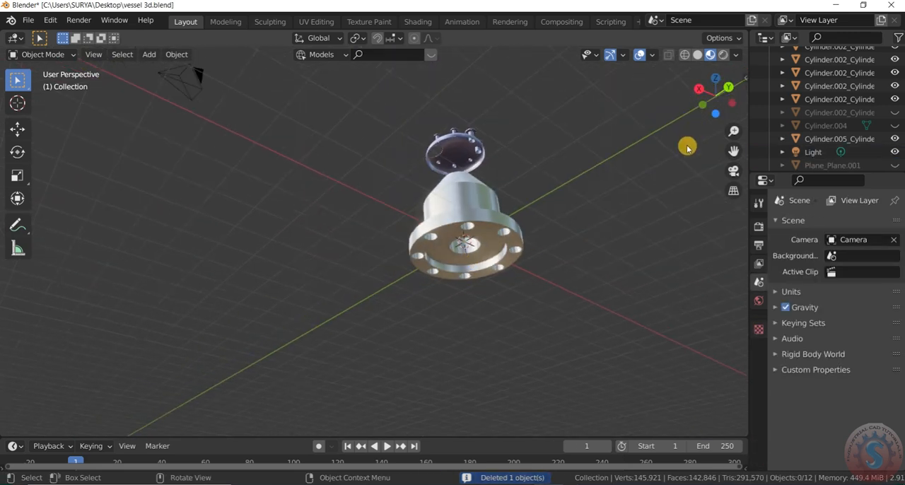
Try deleting the flange and the conical reducer body separately, undoing each deletion.
scroll(696, 130, up, 2)
click(378, 299)
scroll(385, 304, up, 1)
key(Delete)
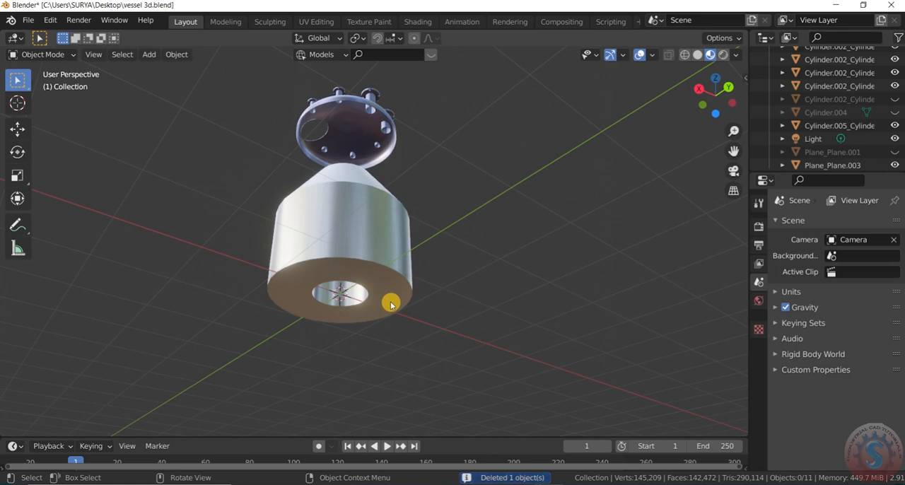
key(ctrl+z)
scroll(395, 299, down, 1)
scroll(347, 216, up, 1)
click(358, 236)
key(Delete)
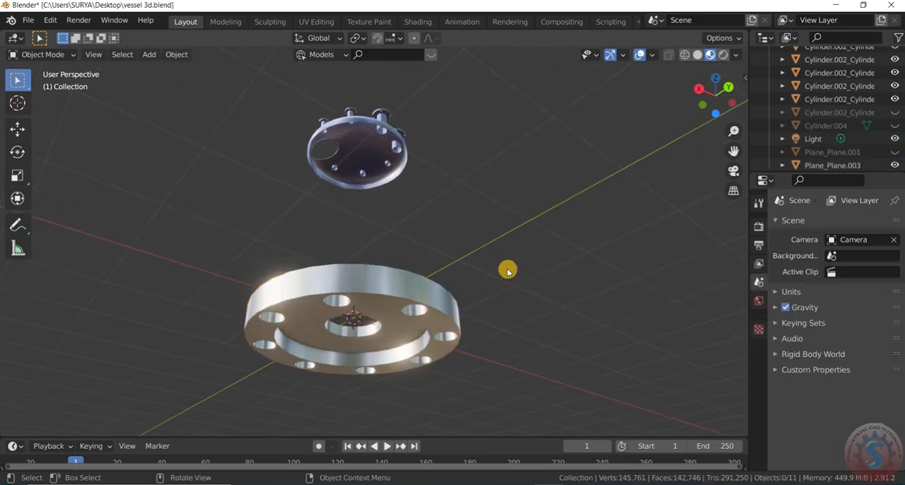
drag(711, 90, 701, 100)
key(ctrl+z)
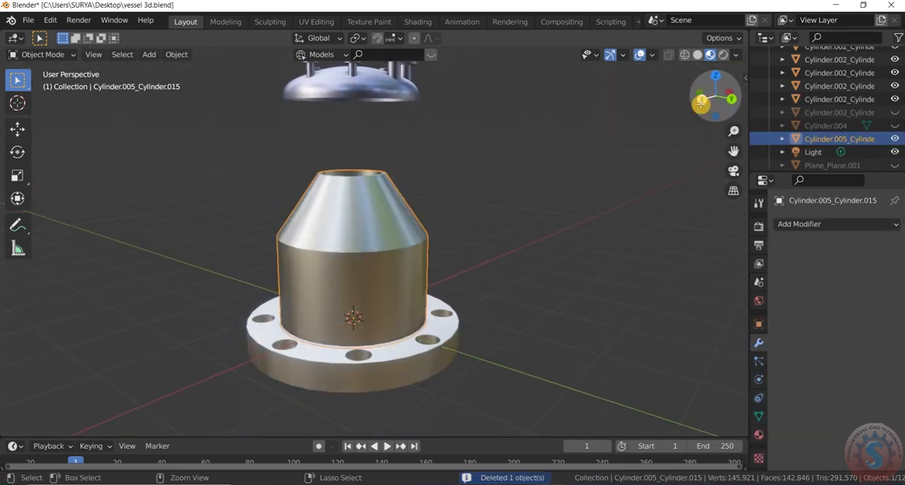
Switch the viewport to Solid shading.
scroll(672, 135, down, 3)
scroll(556, 254, down, 2)
scroll(556, 248, up, 2)
key(KP_7)
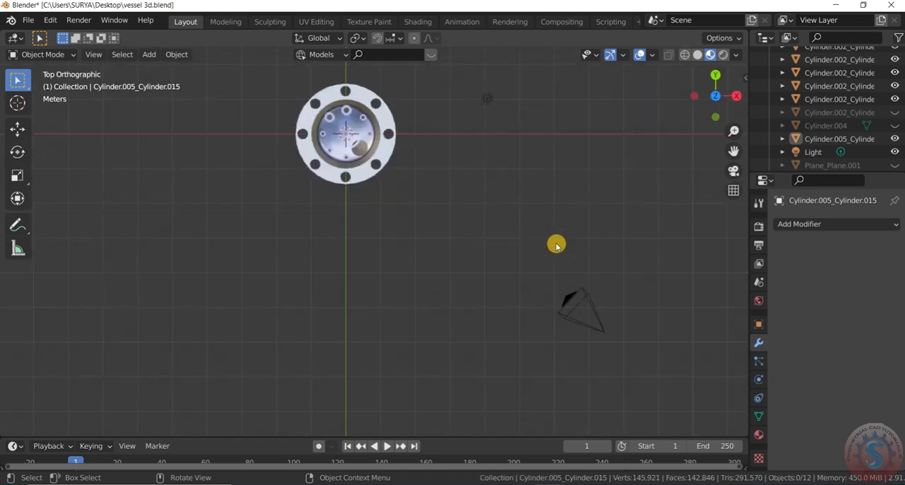
click(698, 55)
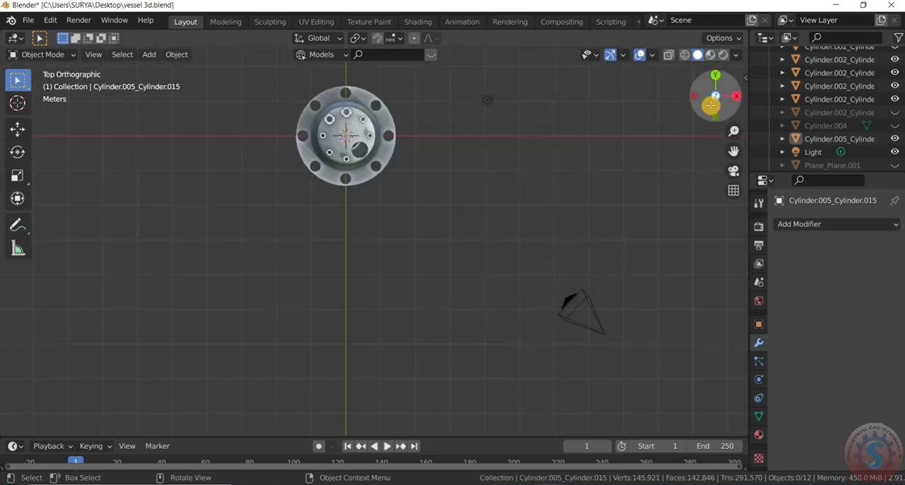
drag(711, 105, 717, 65)
Join the reducer body and its flange into one object and scale it down to suit the dish opening.
key(KP_3)
scroll(350, 332, down, 1)
scroll(422, 102, up, 4)
drag(375, 167, 396, 188)
key(ctrl+j)
key(s)
click(409, 97)
scroll(411, 96, up, 3)
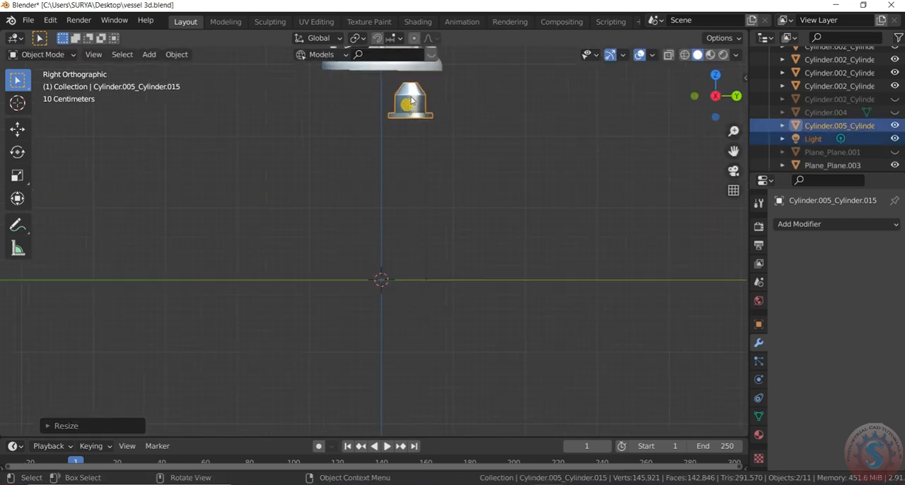
Shade the joined reducer smooth and open its mesh data properties.
right_click(410, 93)
click(411, 93)
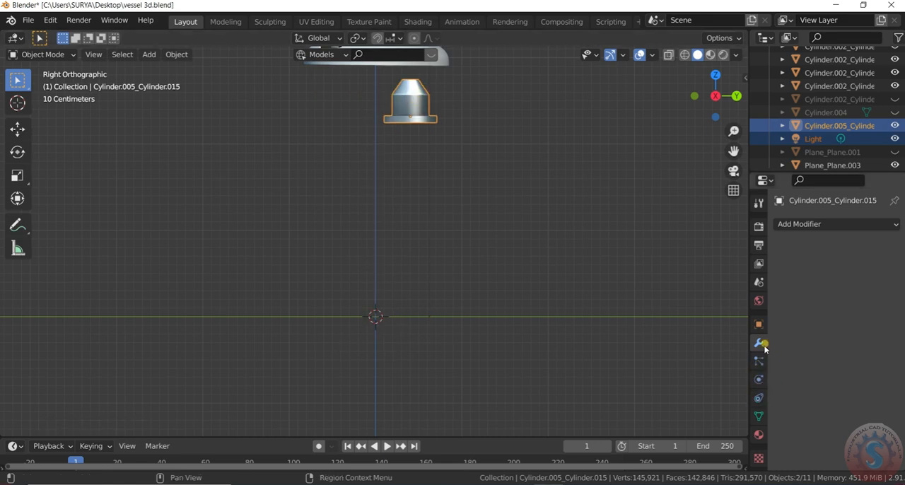
click(759, 416)
click(631, 278)
middle_drag(630, 279, 501, 255)
Rotate the reducer 180 degrees in the right side view so its flange faces up.
key(KP_7)
scroll(455, 77, down, 2)
scroll(471, 113, up, 2)
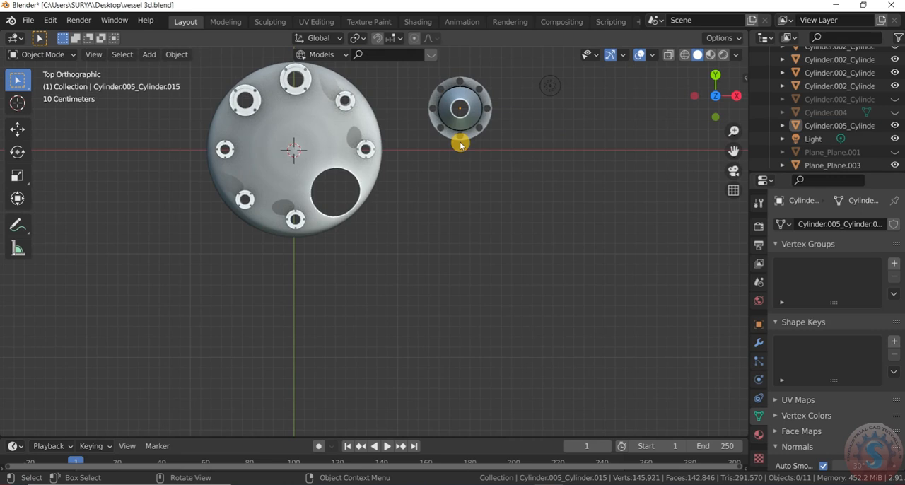
key(KP_3)
scroll(532, 327, down, 1)
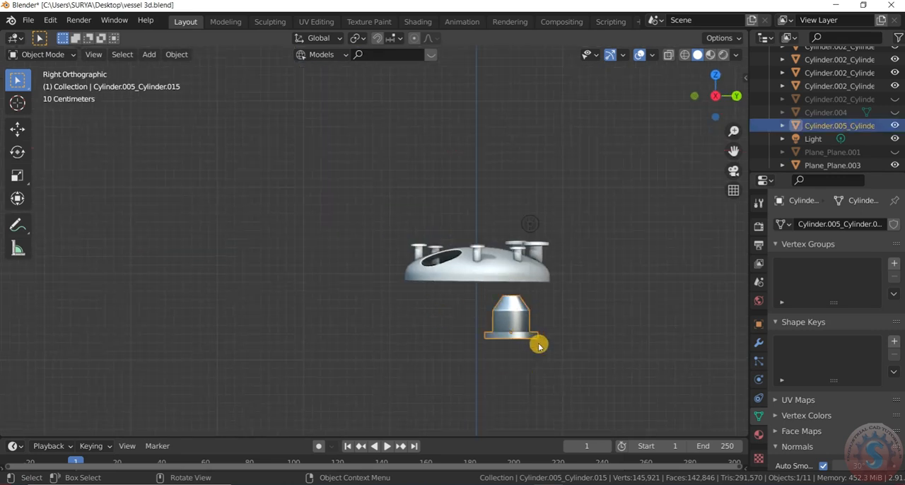
key(r)
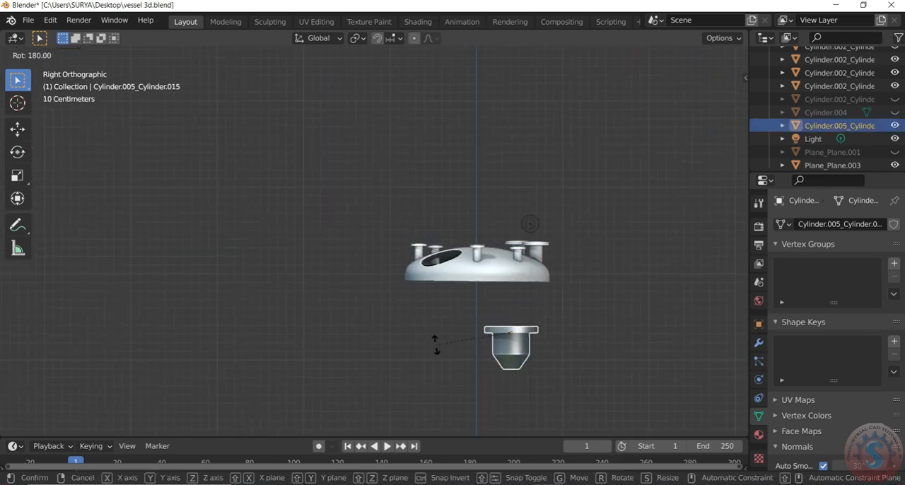
click(437, 346)
Move the reducer about -0.8 m in Y and 1.1 m up, and place it over the dish's large opening in plan.
key(g)
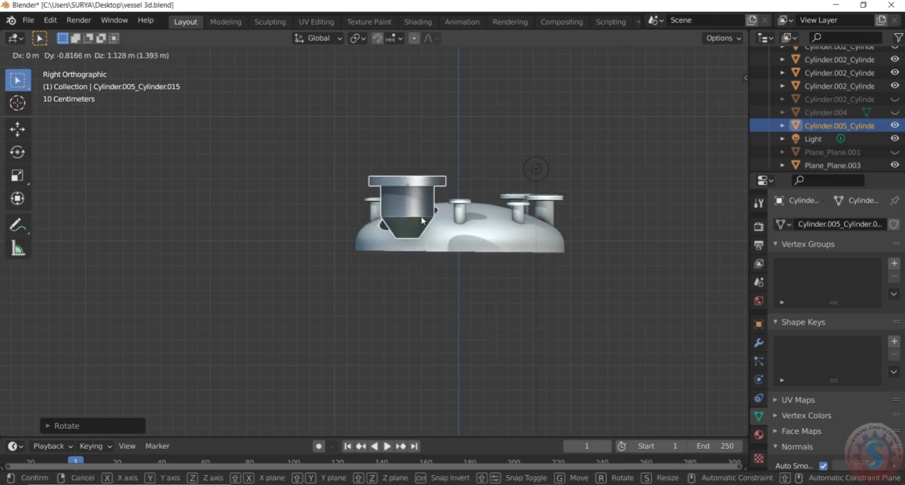
click(421, 216)
key(KP_0)
key(KP_7)
scroll(498, 237, down, 1)
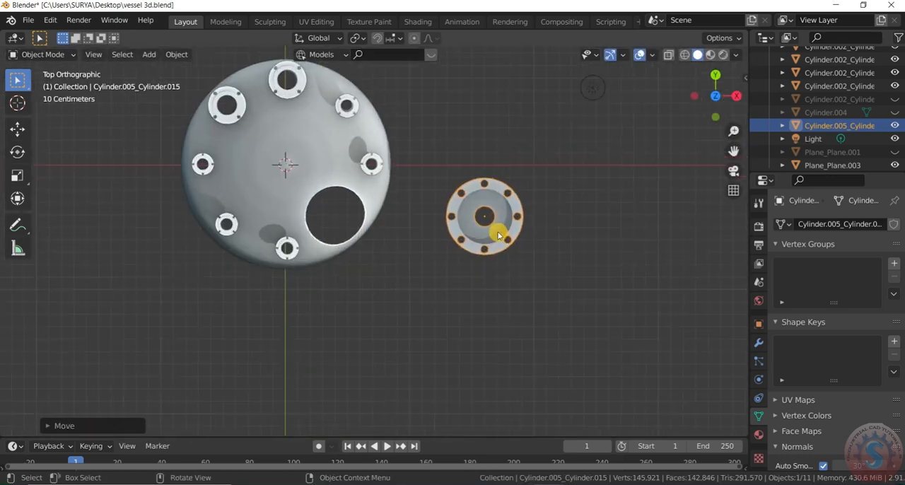
scroll(499, 237, up, 2)
key(g)
click(315, 219)
scroll(689, 209, down, 1)
Tilt the reducer to match the slope of the large dish opening and move it down into the hole.
middle_drag(689, 209, 592, 80)
drag(712, 103, 447, 240)
key(r)
click(420, 277)
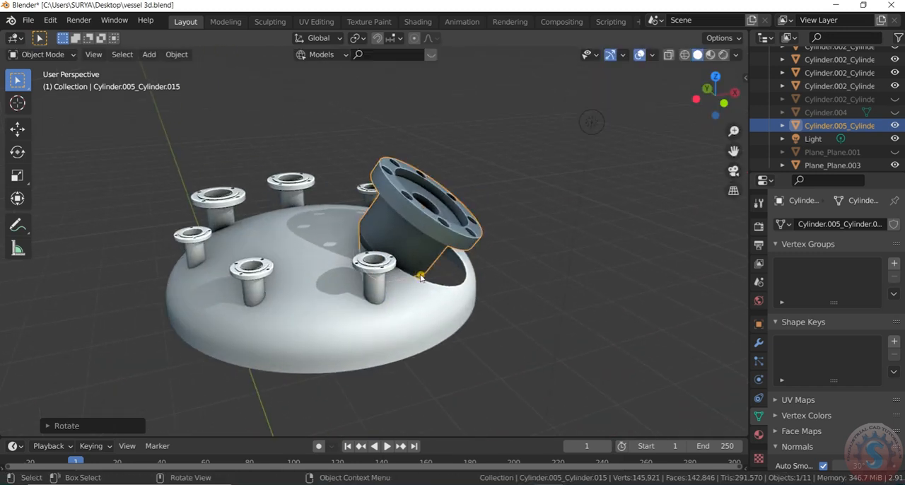
key(g)
click(434, 269)
Scale the reducer up slightly so its body fills the dish opening.
scroll(434, 269, up, 3)
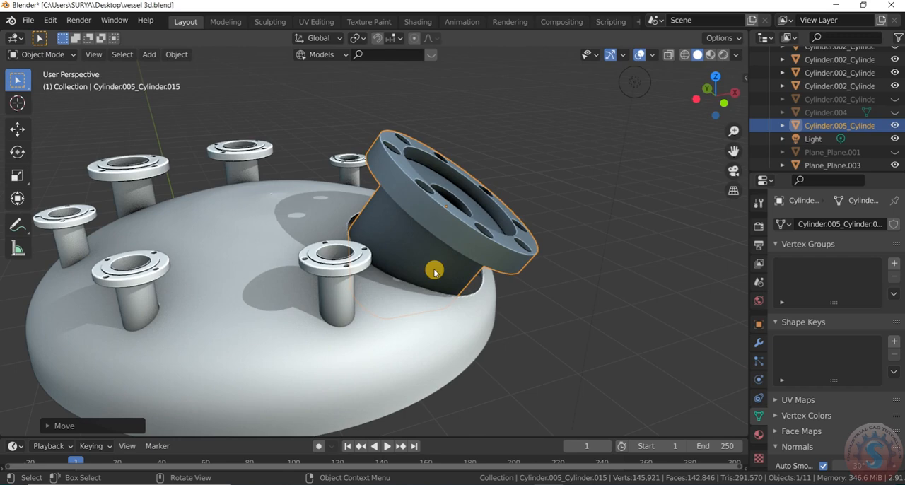
key(s)
click(442, 275)
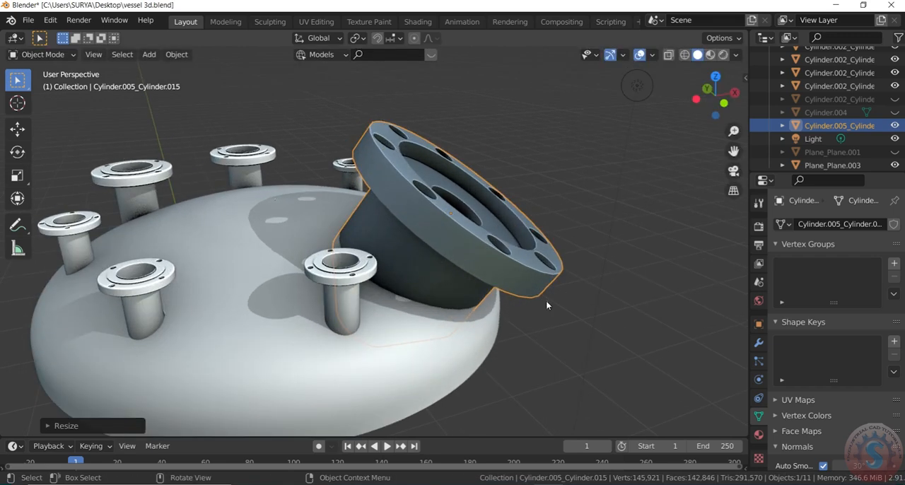
drag(709, 103, 710, 222)
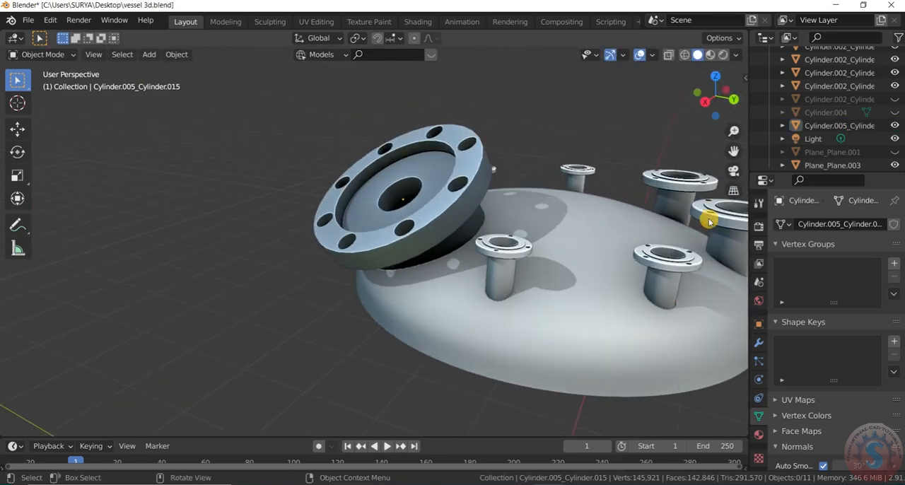
Rotate the tilted reducer about -15 degrees around the global Z axis.
drag(725, 90, 622, 69)
scroll(349, 245, down, 3)
drag(714, 92, 904, 116)
scroll(346, 232, down, 1)
scroll(384, 241, up, 1)
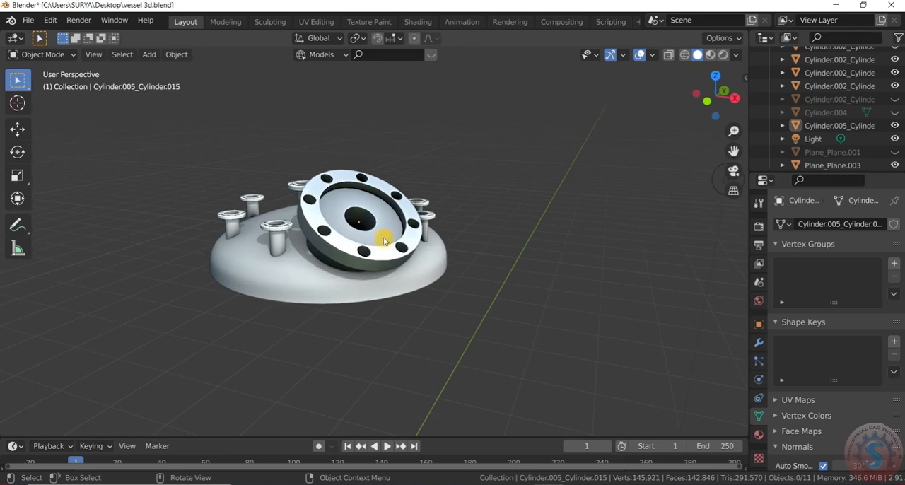
key(r)
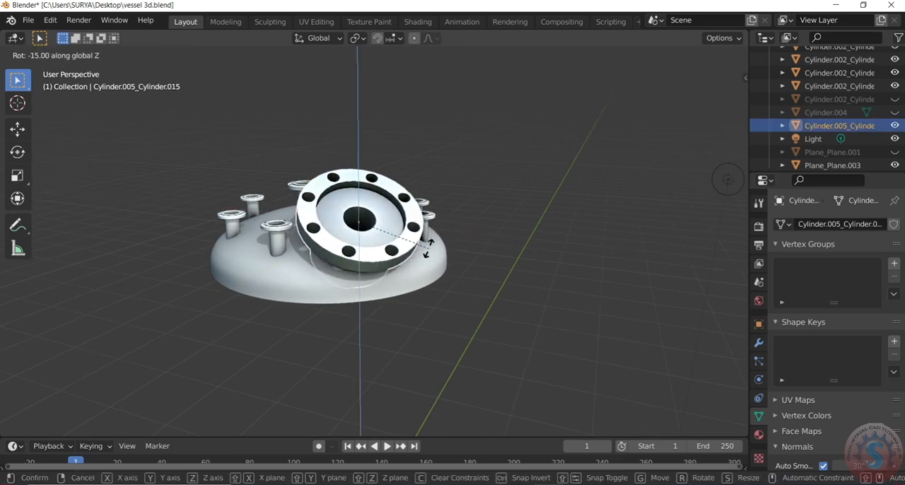
click(427, 247)
Start the Shortcut VUr key display and hide the sidebar again.
mouse_move(724, 93)
mouse_down()
mouse_move(714, 65)
mouse_move(726, 90)
mouse_up()
click(746, 79)
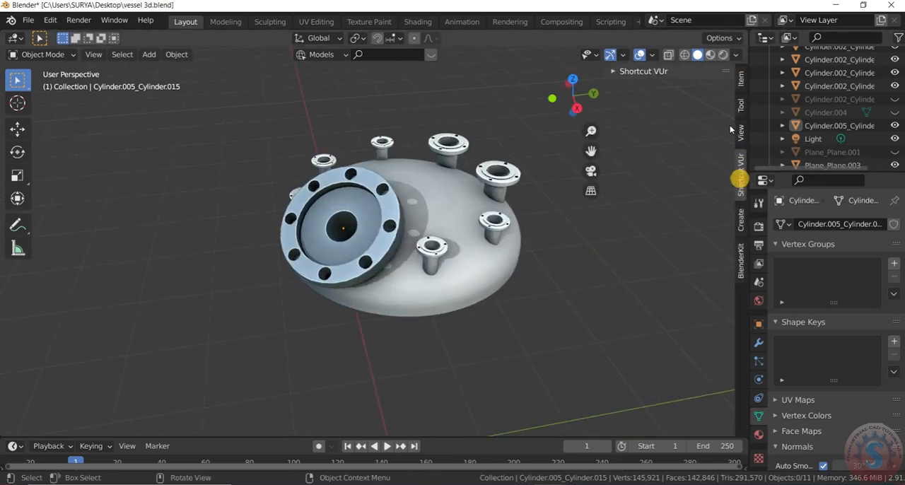
click(658, 71)
scroll(491, 290, up, 2)
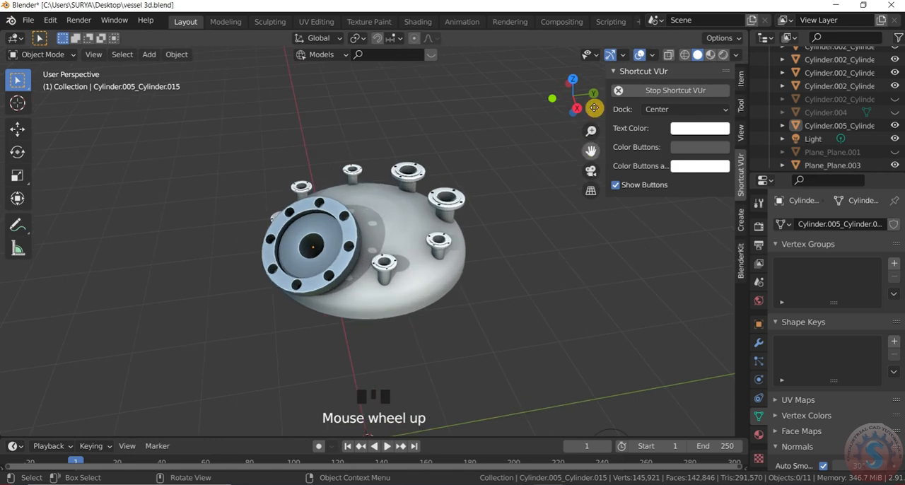
click(616, 73)
key(n)
Assign the existing Material.002 to the tilted reducer in place of its imported material.
drag(715, 98, 710, 89)
scroll(344, 263, up, 2)
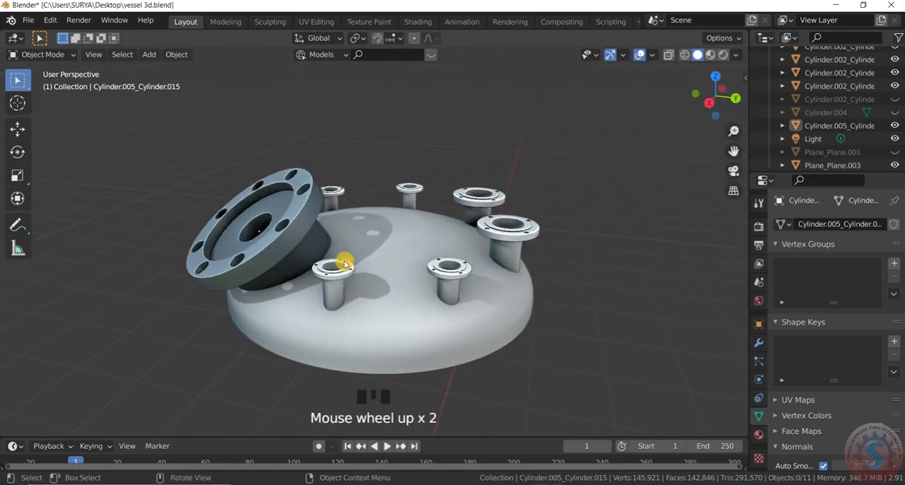
click(759, 342)
click(758, 418)
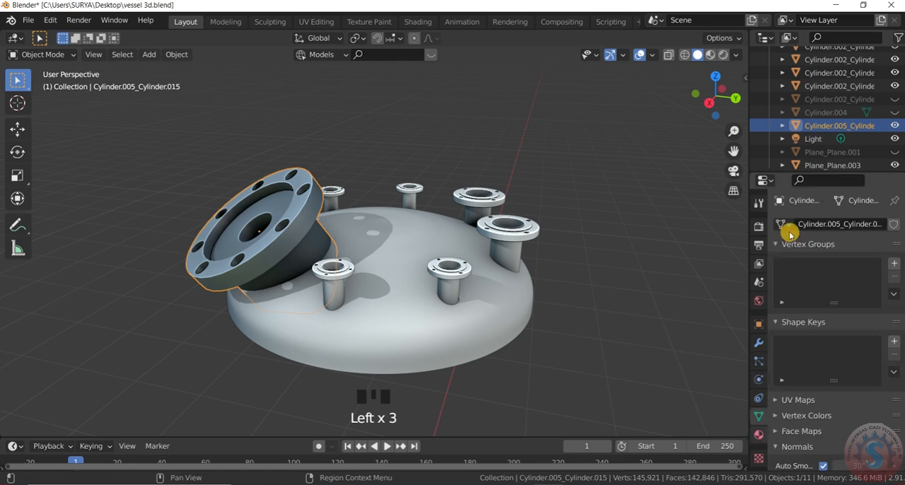
click(759, 435)
click(789, 230)
click(783, 279)
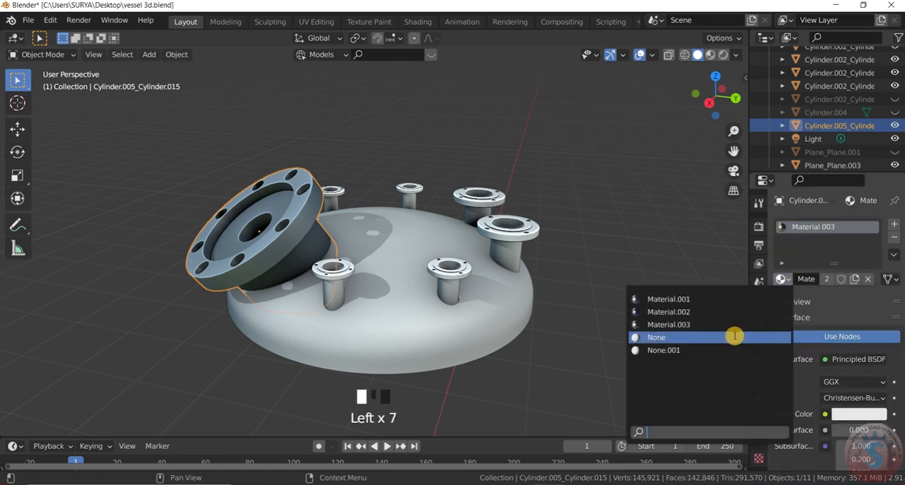
click(719, 312)
click(653, 257)
scroll(652, 256, down, 1)
scroll(167, 210, up, 1)
click(280, 213)
click(782, 280)
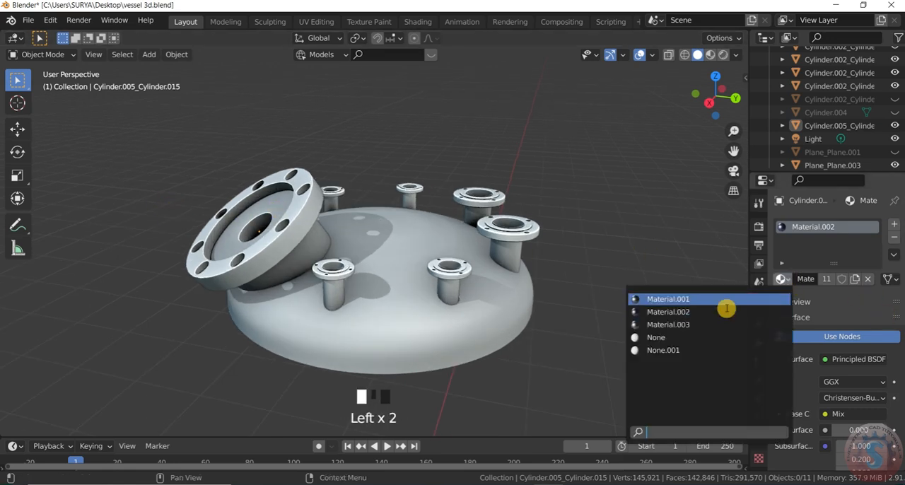
click(697, 311)
Save the vessel 3d.blend file and preview the dish with its reducer in Rendered shading.
scroll(585, 220, up, 2)
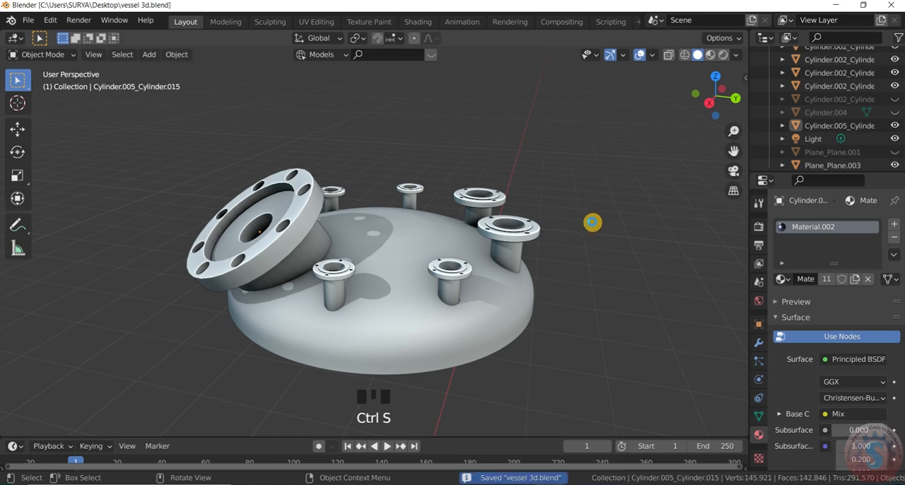
click(723, 57)
scroll(618, 150, down, 1)
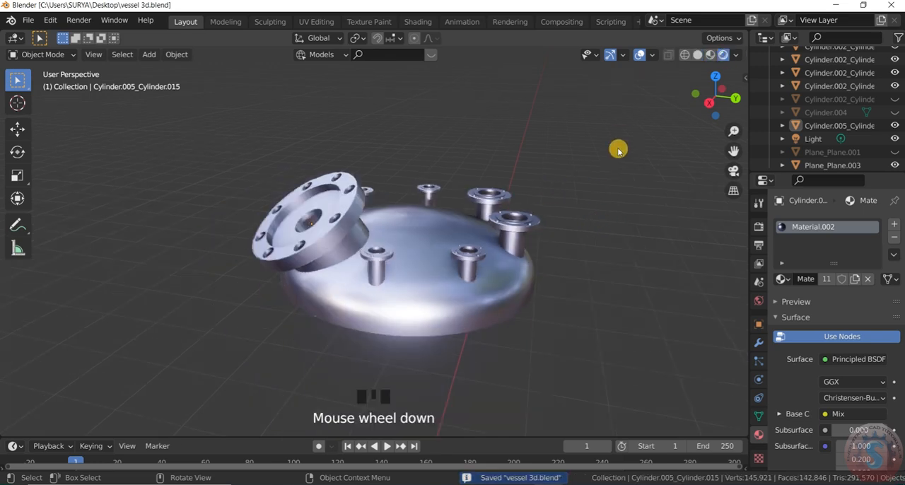
drag(709, 95, 244, 93)
drag(732, 192, 367, 109)
scroll(566, 206, up, 2)
scroll(565, 206, down, 2)
scroll(331, 241, down, 3)
scroll(328, 212, up, 2)
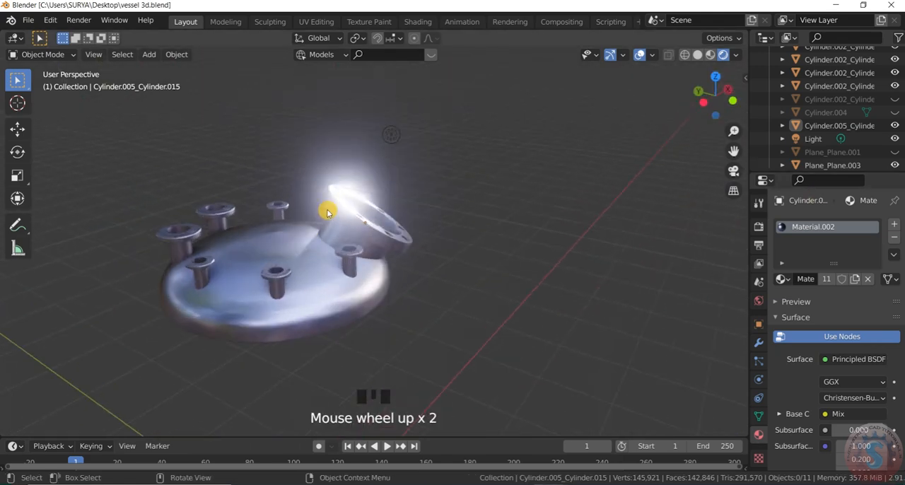
drag(714, 95, 555, 116)
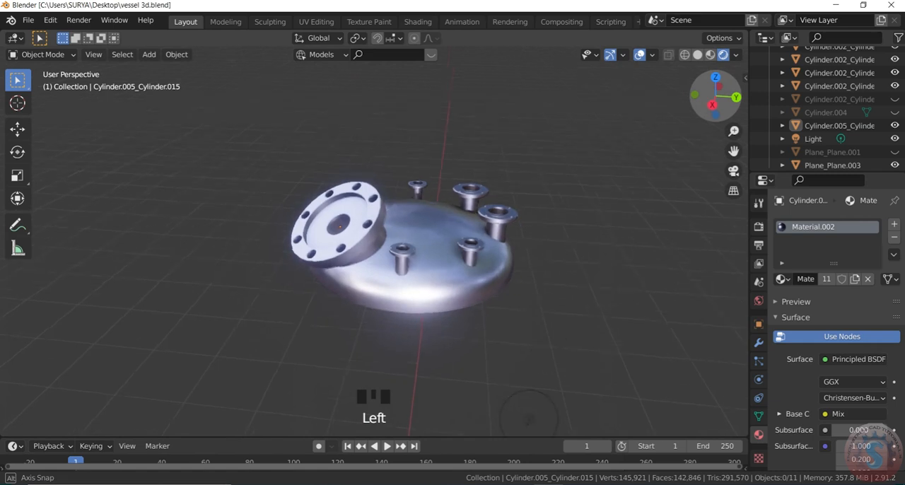
Examine how the tilted reducer sits on the vessel dish from several angles, both close up and from a distance.
scroll(577, 321, up, 2)
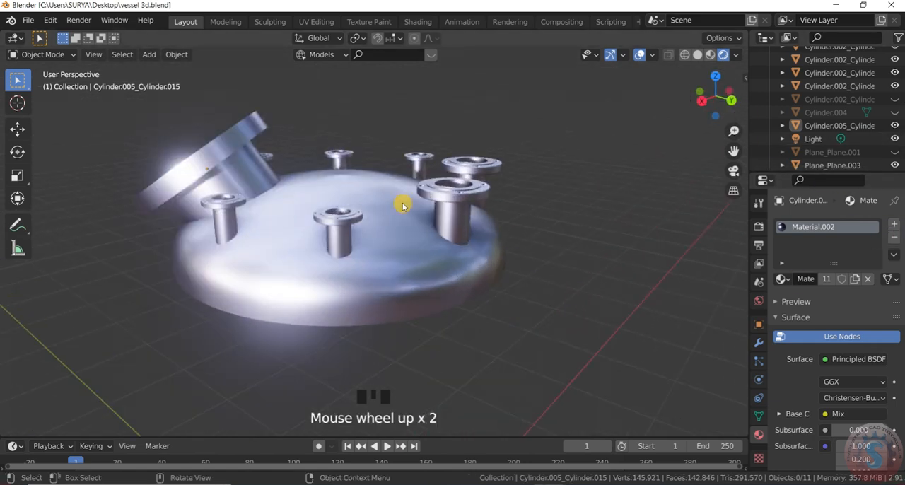
scroll(452, 216, down, 1)
drag(705, 99, 702, 129)
scroll(272, 175, up, 4)
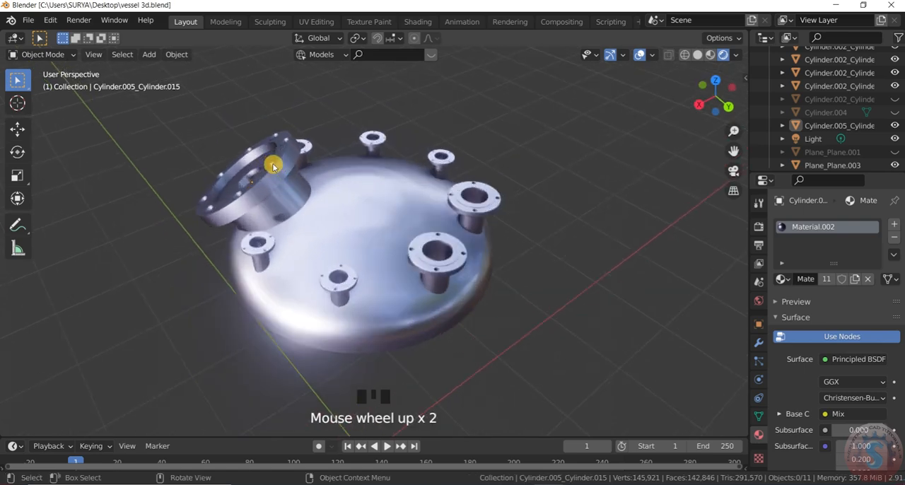
drag(716, 111, 530, 100)
scroll(668, 134, down, 5)
scroll(707, 103, up, 2)
scroll(576, 205, down, 3)
scroll(597, 192, up, 2)
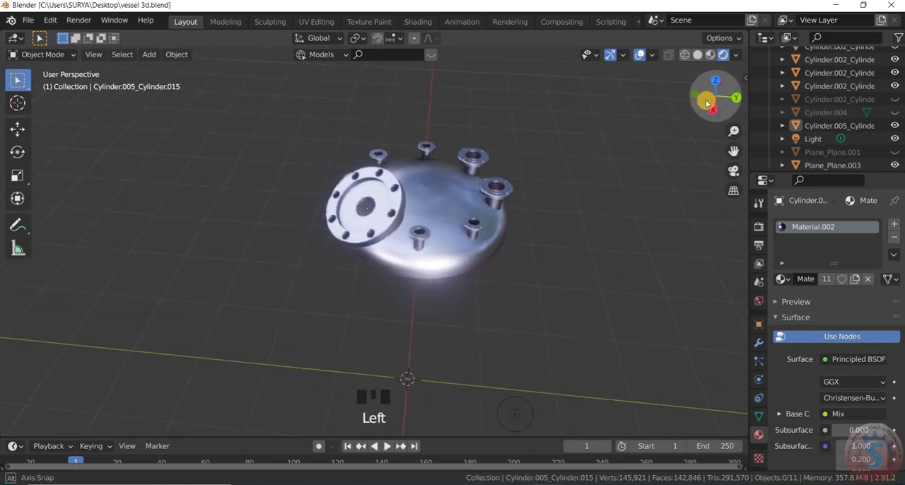
Scale the tilted reducer down uniformly to about 0.89 of its size on the dish.
scroll(396, 226, up, 4)
click(379, 217)
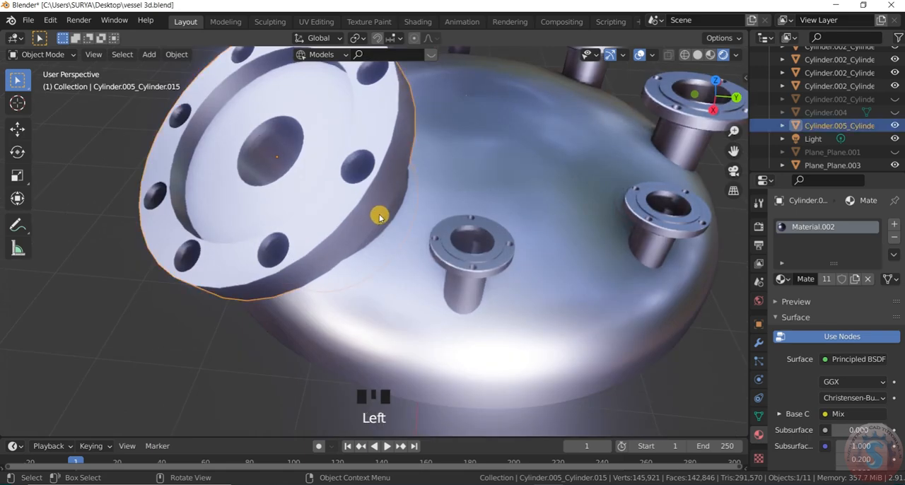
key(s)
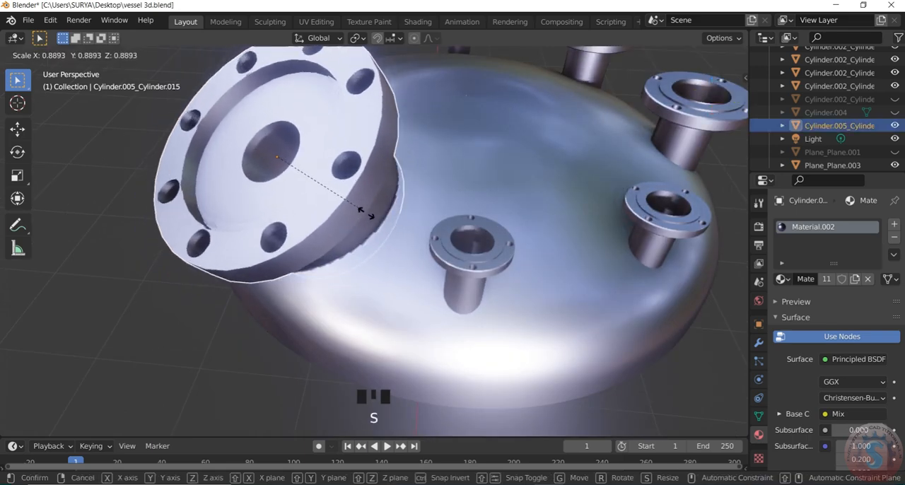
click(370, 244)
scroll(293, 351, down, 4)
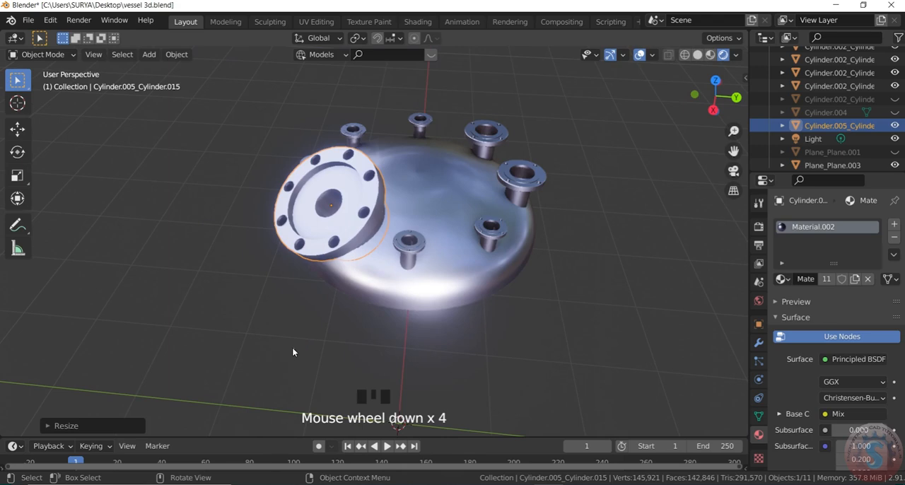
Switch the viewport to Material Preview shading and check the resized reducer on the dish from several sides.
middle_drag(398, 423, 690, 210)
middle_drag(438, 233, 553, 233)
drag(708, 104, 672, 159)
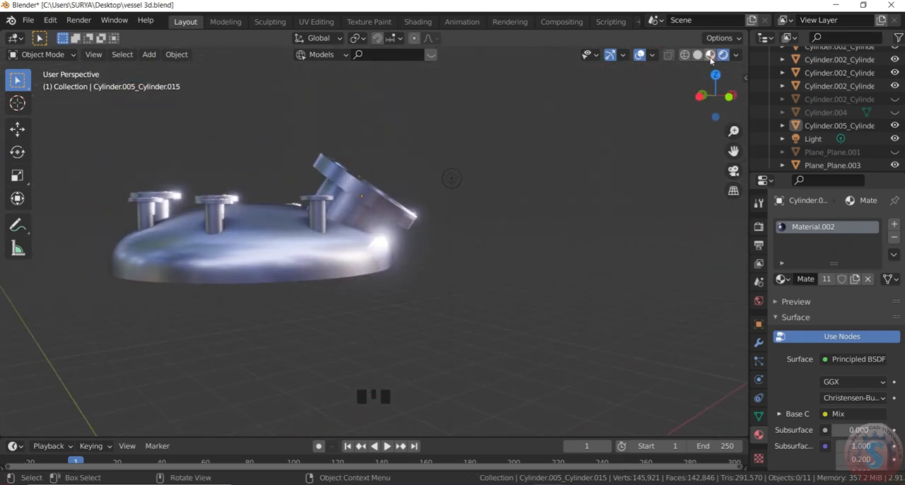
drag(726, 108, 573, 129)
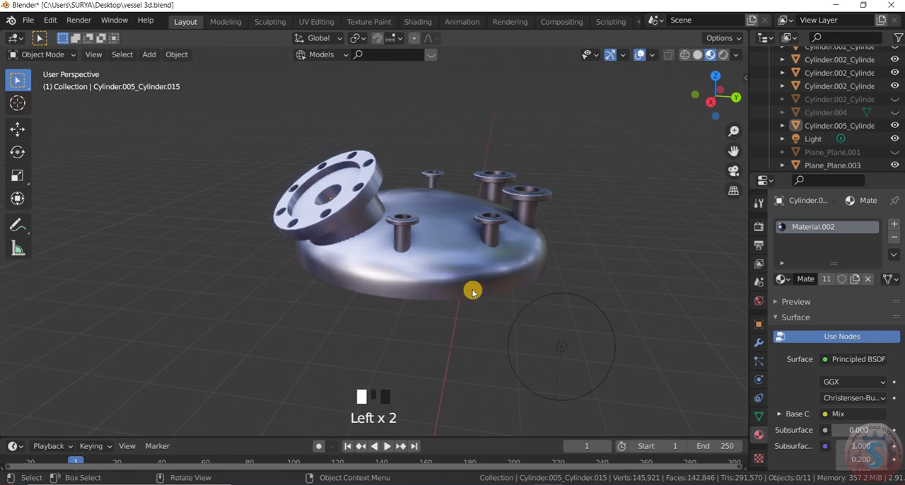
scroll(522, 225, down, 2)
scroll(606, 182, up, 2)
scroll(532, 228, down, 2)
scroll(597, 250, up, 1)
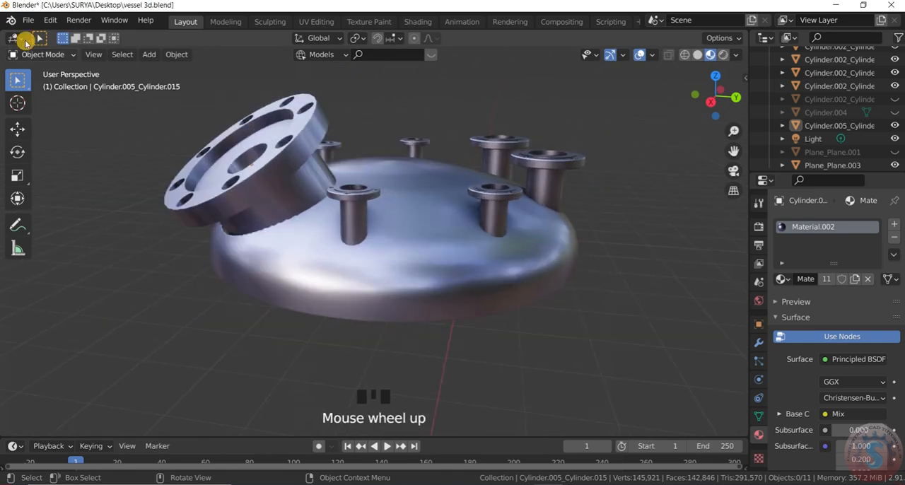
Save the vessel 3d.blend file and review the dish with its fitted reducer from another angle.
click(29, 22)
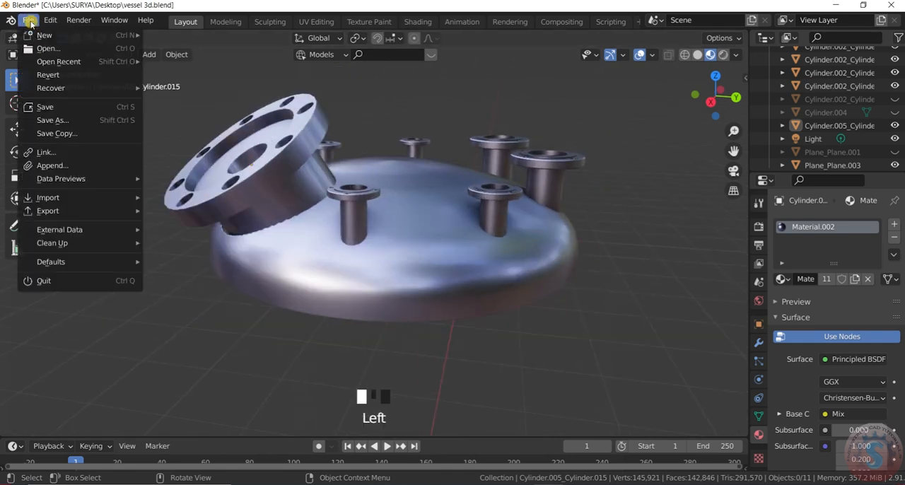
click(46, 107)
scroll(538, 247, up, 2)
mouse_move(714, 99)
mouse_down()
mouse_move(767, 102)
mouse_move(686, 113)
mouse_move(645, 106)
mouse_move(728, 100)
mouse_move(703, 132)
mouse_move(758, 116)
mouse_move(704, 99)
mouse_up()
scroll(602, 205, up, 2)
scroll(602, 205, down, 2)
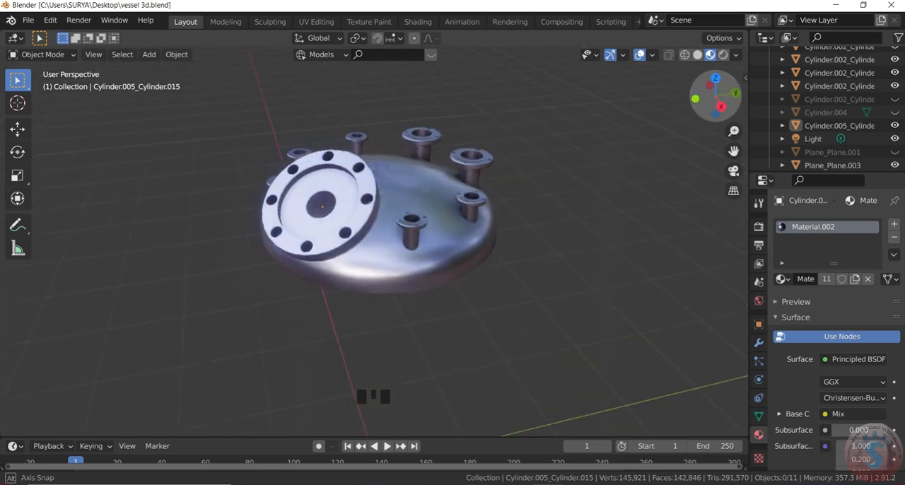